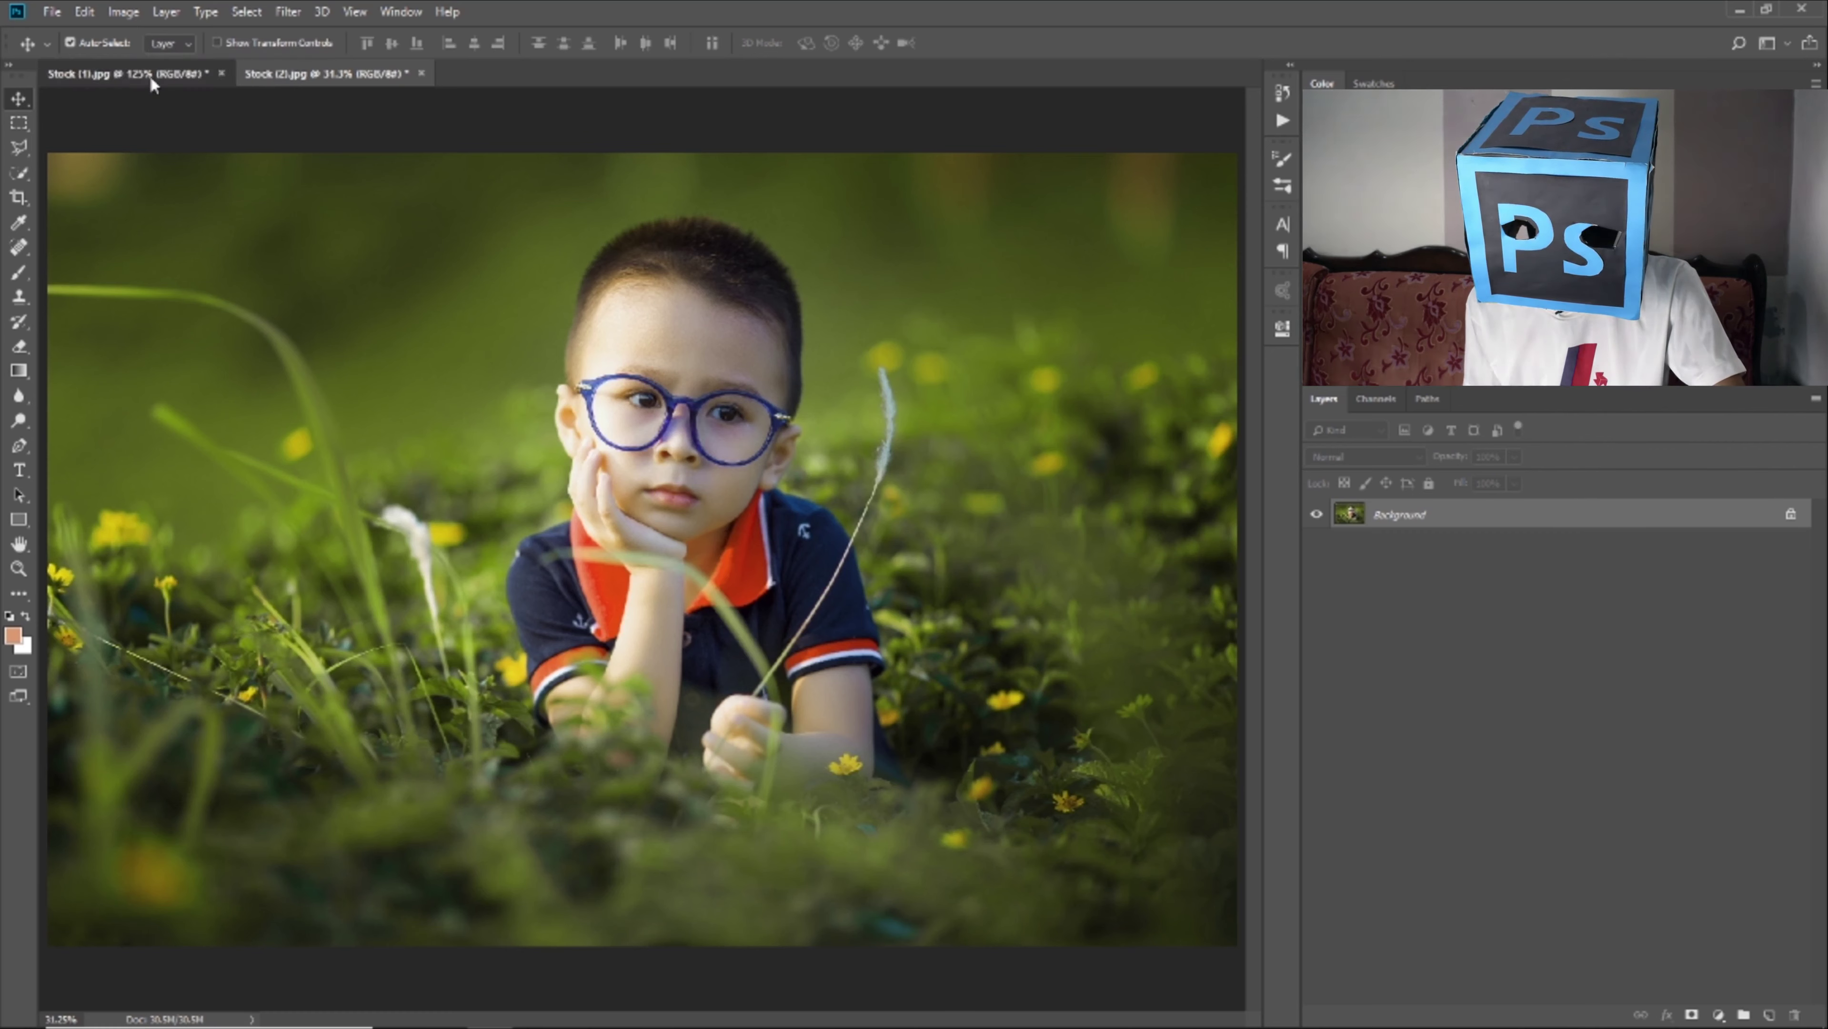
# Compare the two open stock photos and add a Curves adjustment layer to the photo of the woman in the straw hat.
pyautogui.click(318, 75)
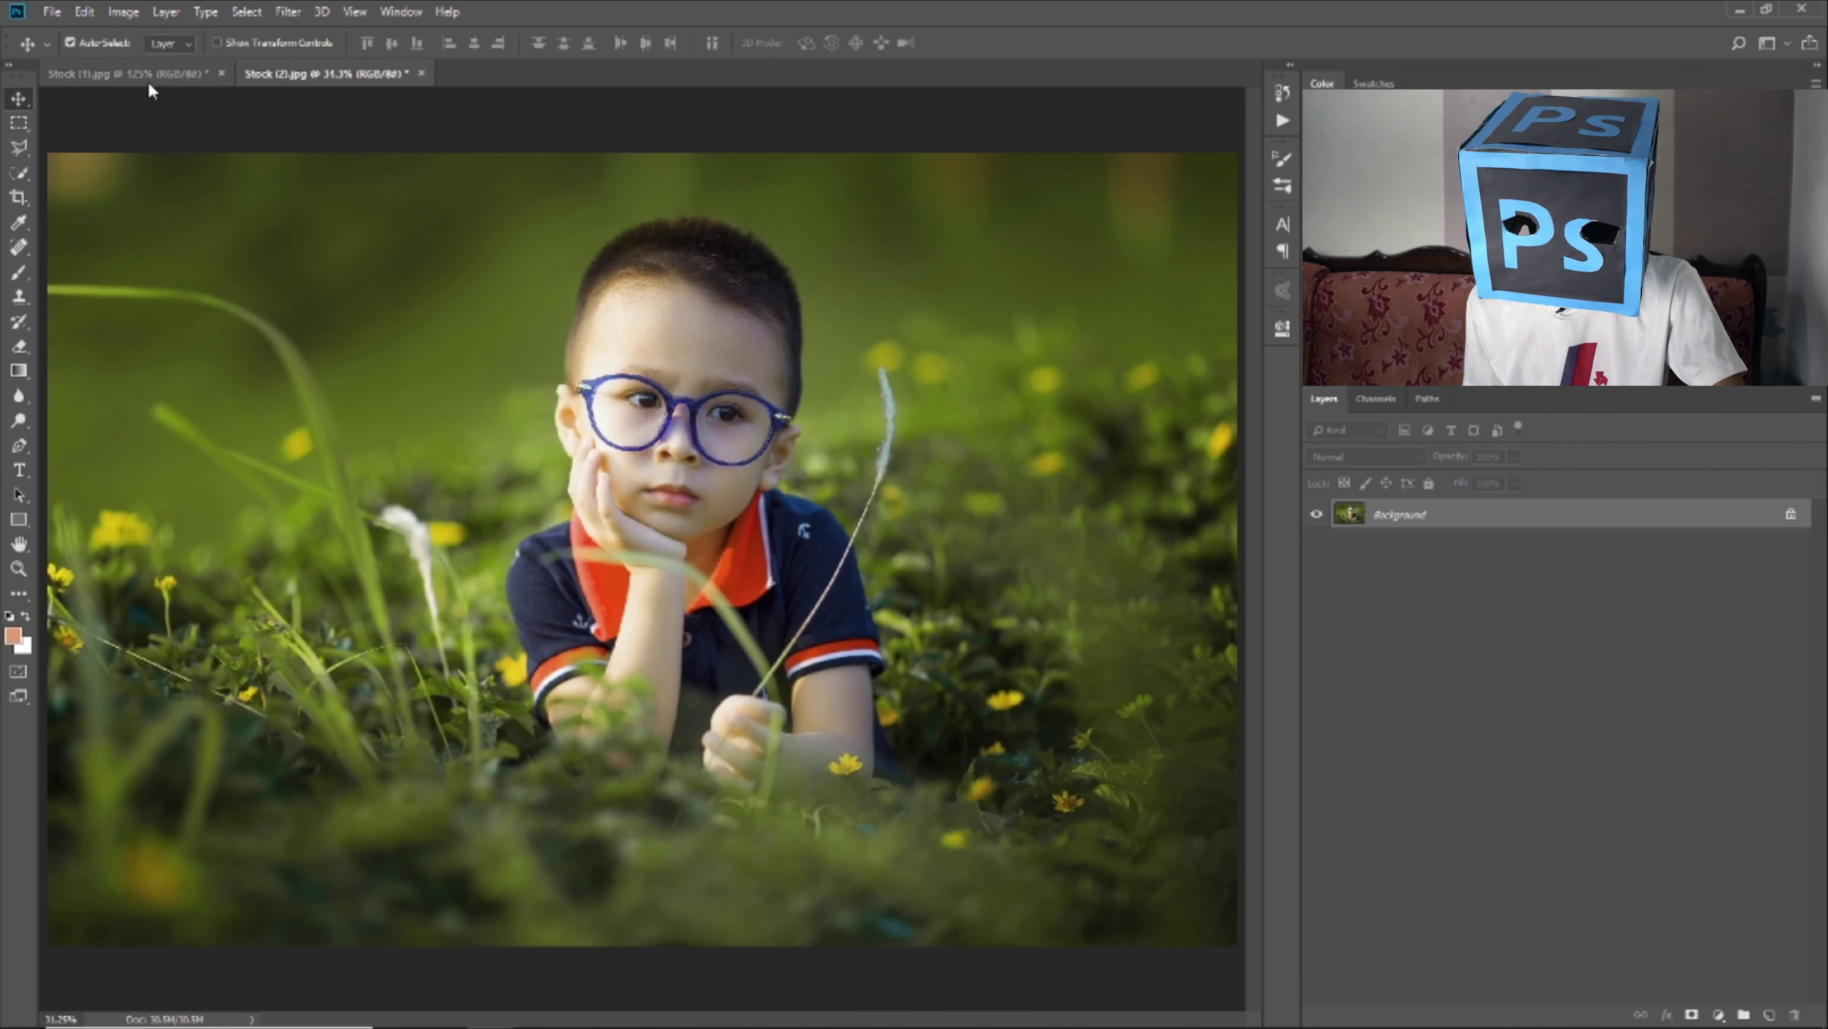
pyautogui.click(147, 77)
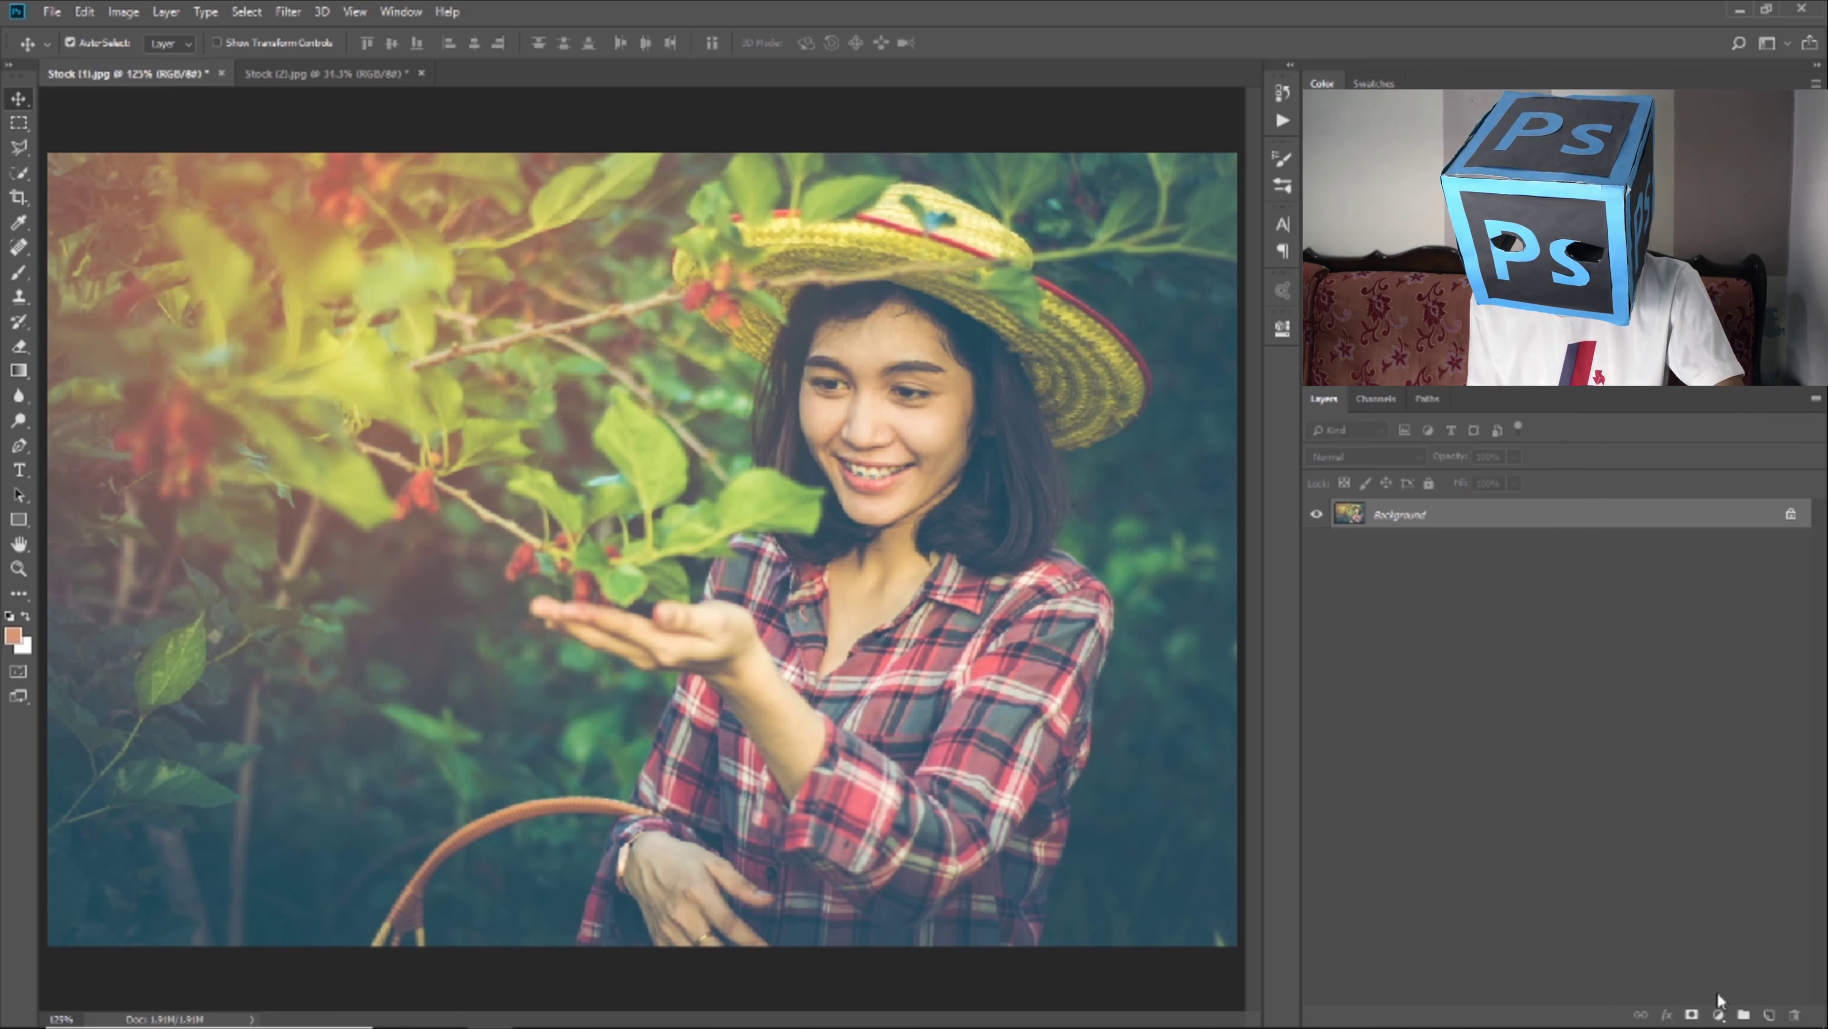
pyautogui.click(1719, 1014)
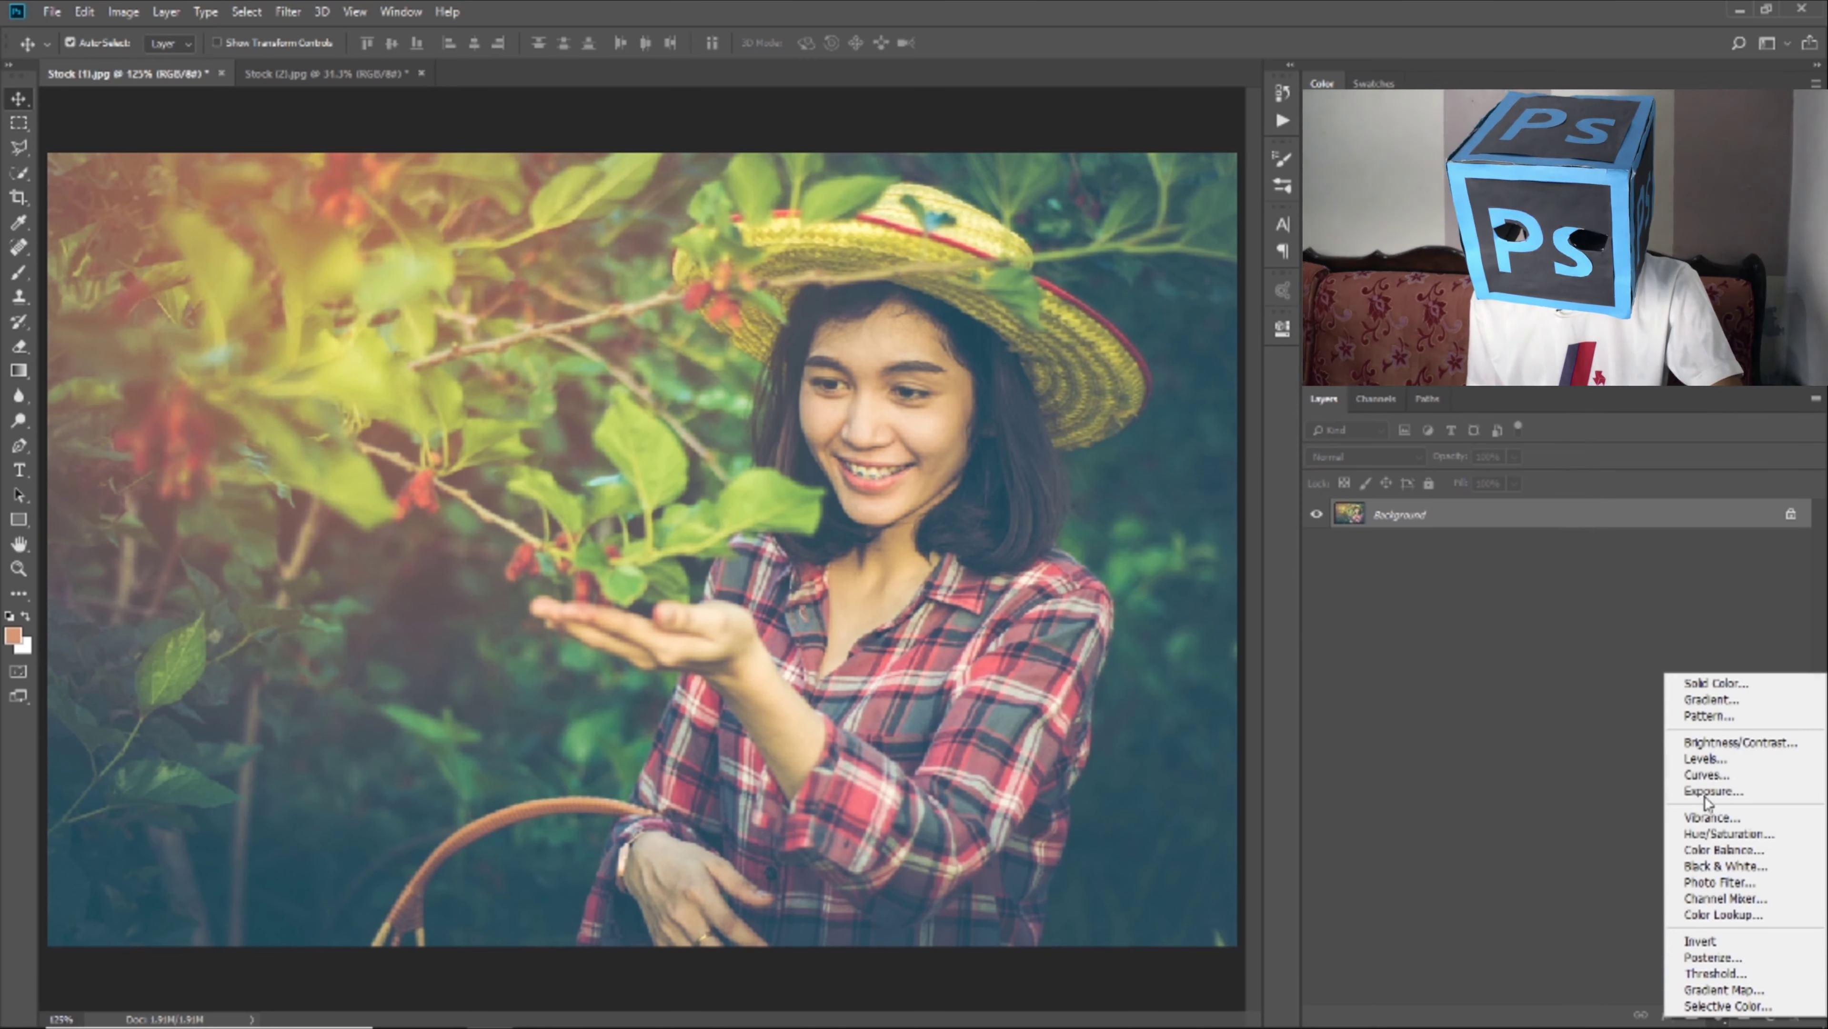
pyautogui.click(1701, 775)
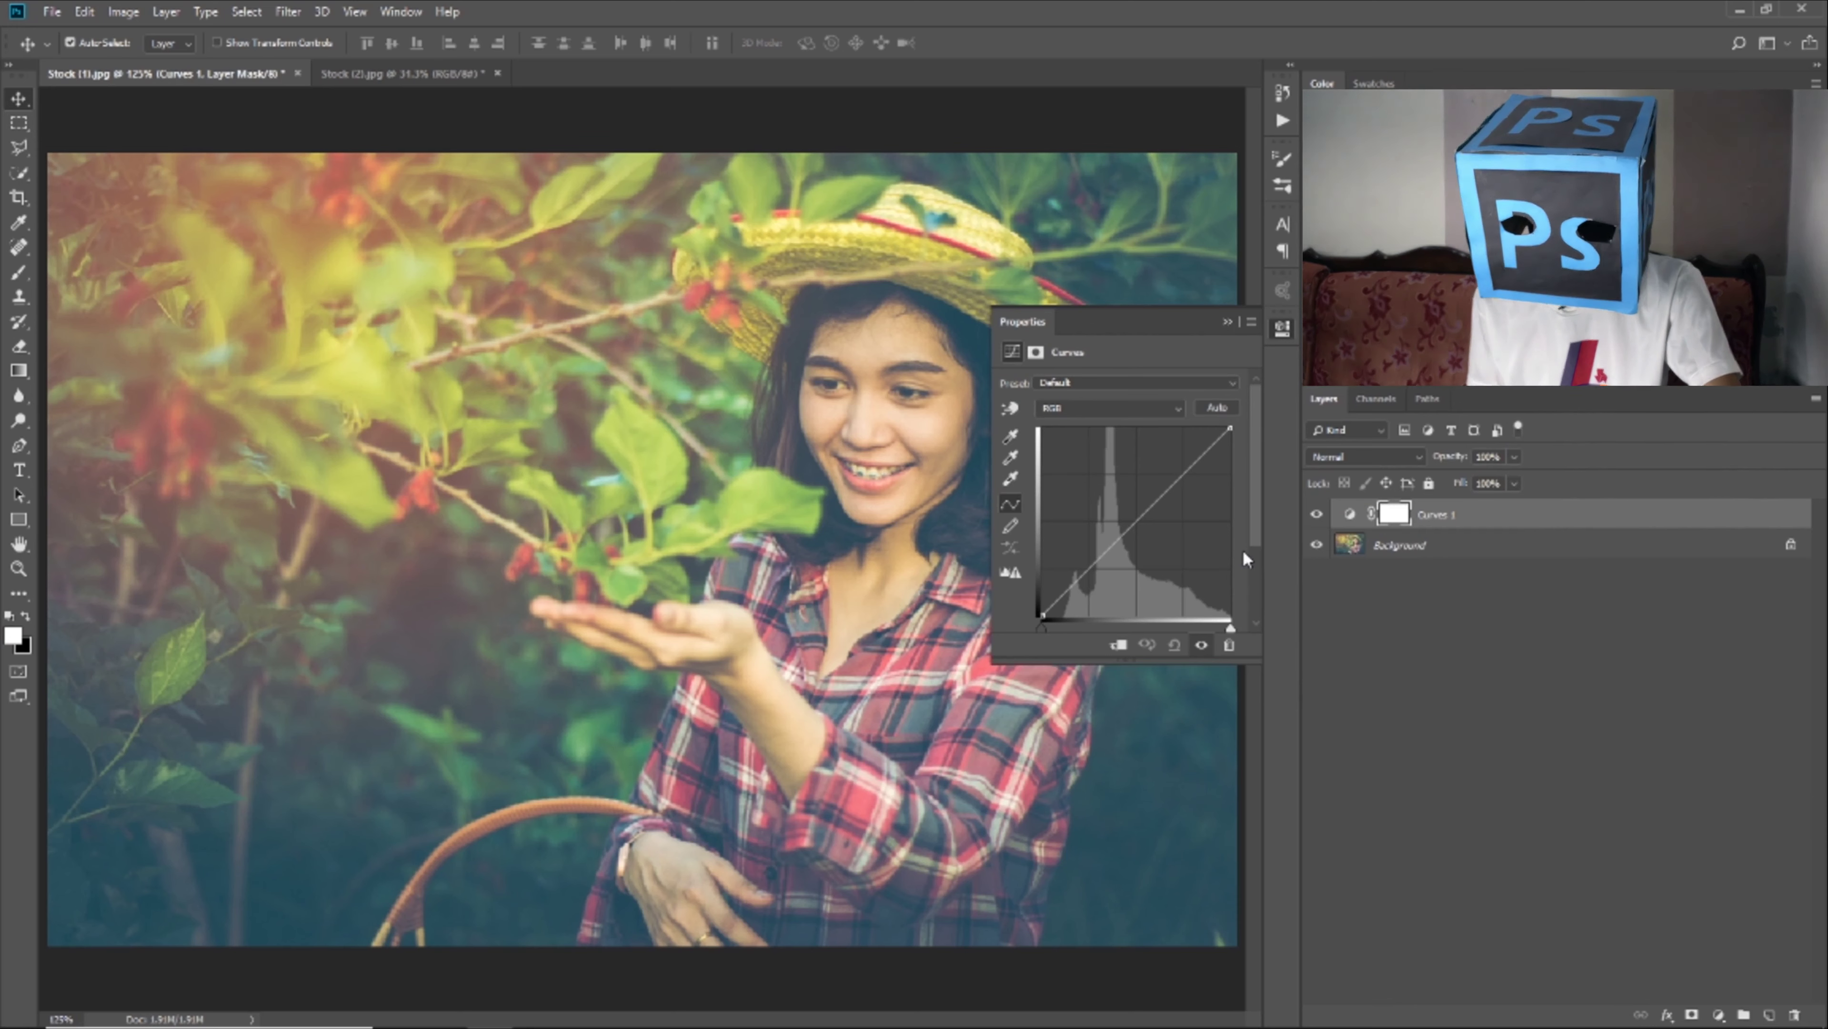
# Auto-correct the curve with Find Dark & Light Colors and Snap Neutral Midtones, checking the shadow, midtone and highlight target colors.
pyautogui.click(1215, 409)
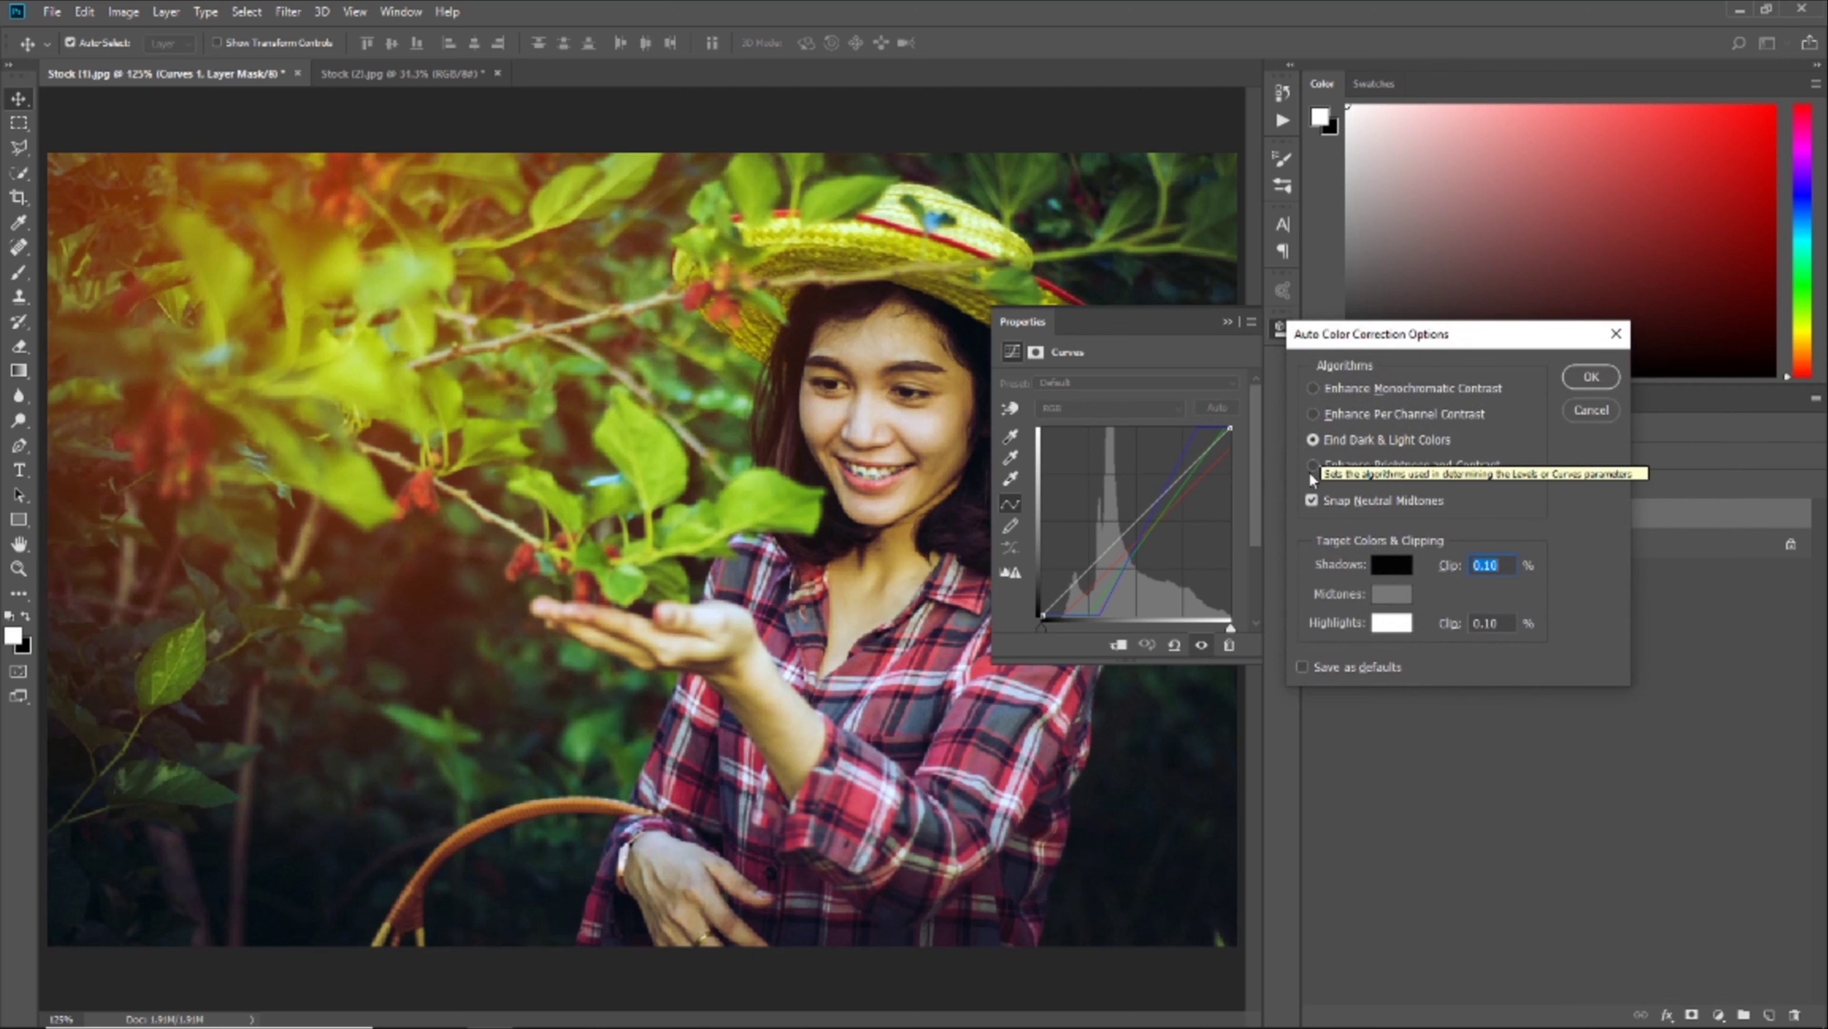
pyautogui.click(1315, 503)
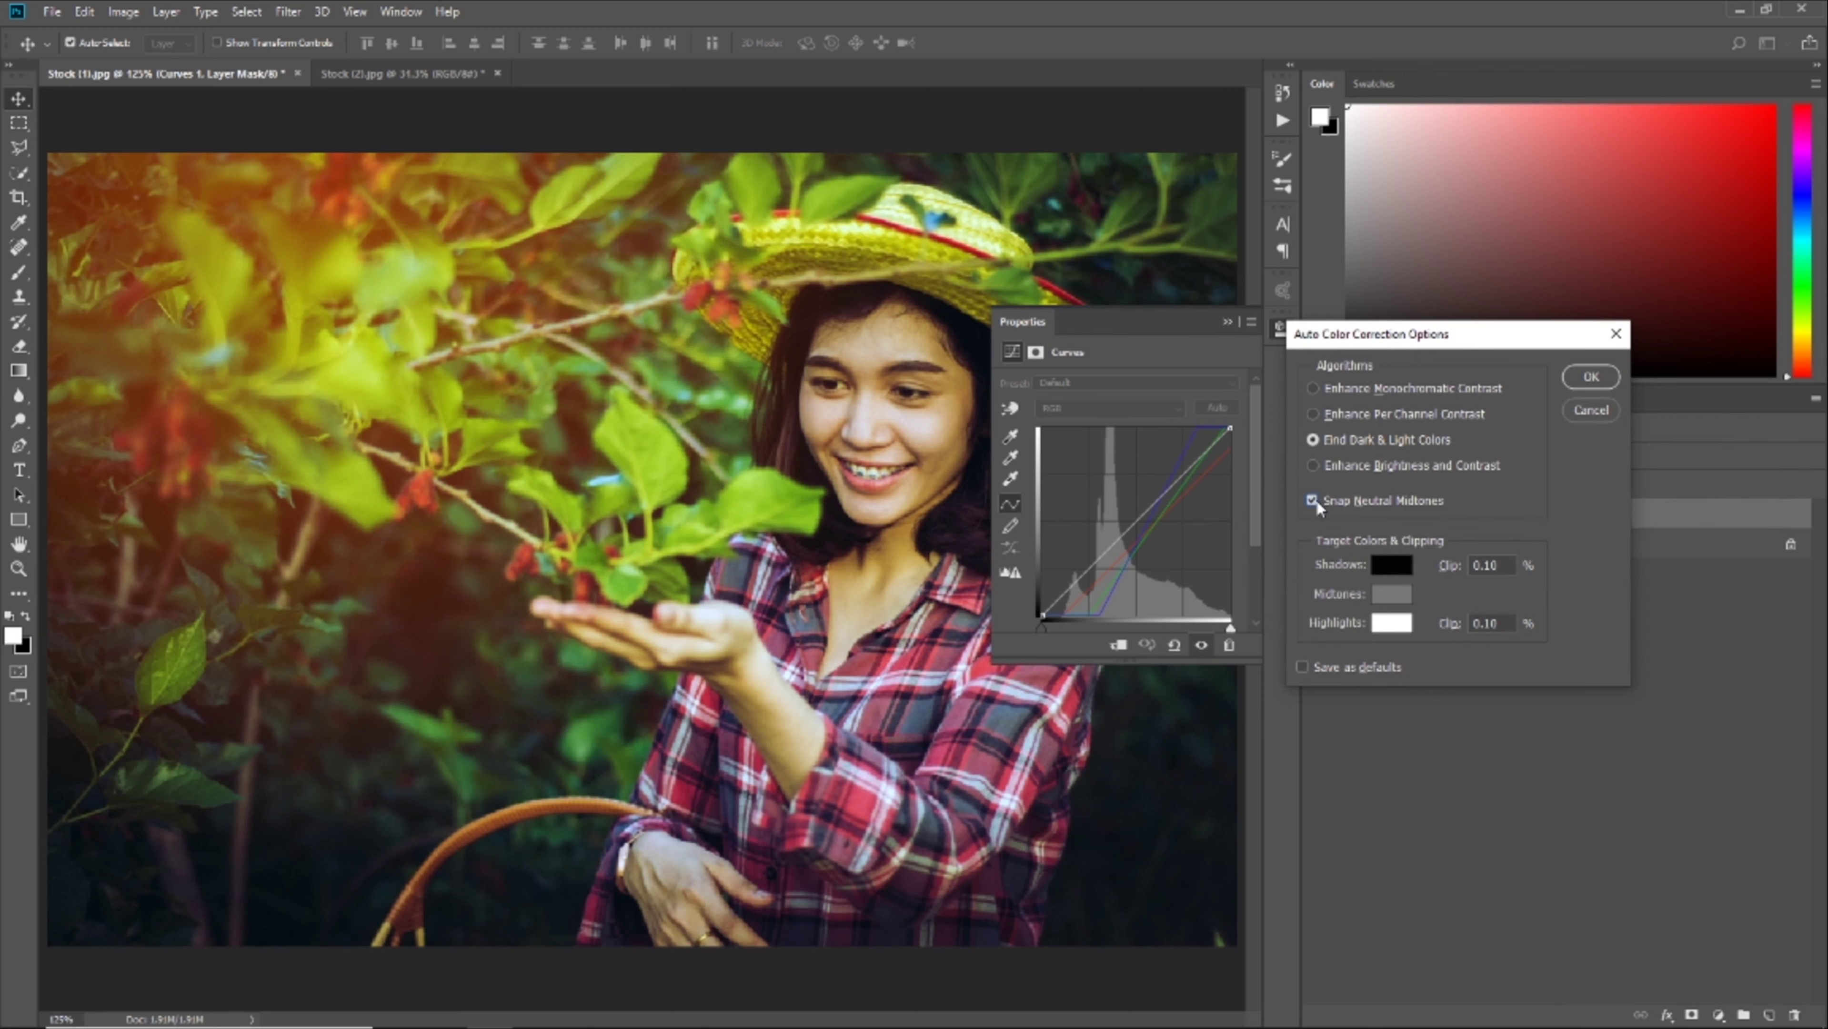
pyautogui.click(1382, 567)
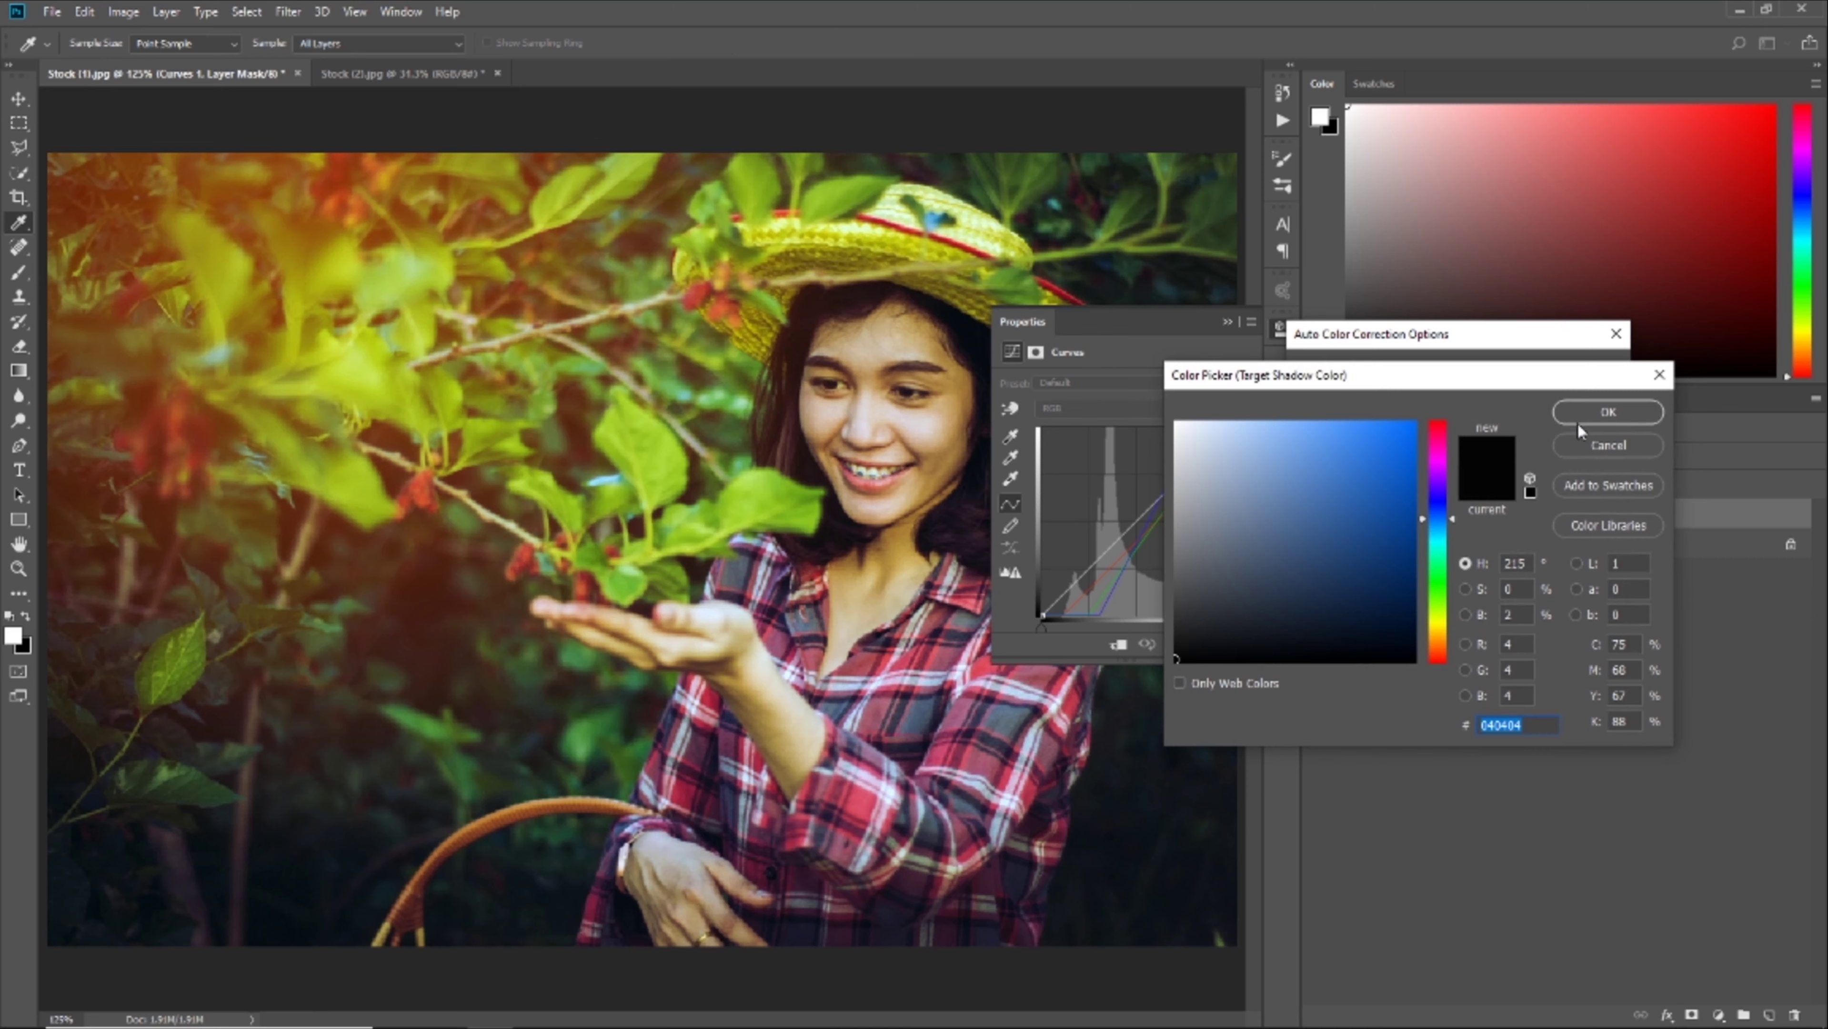
pyautogui.click(1580, 416)
pyautogui.click(1391, 595)
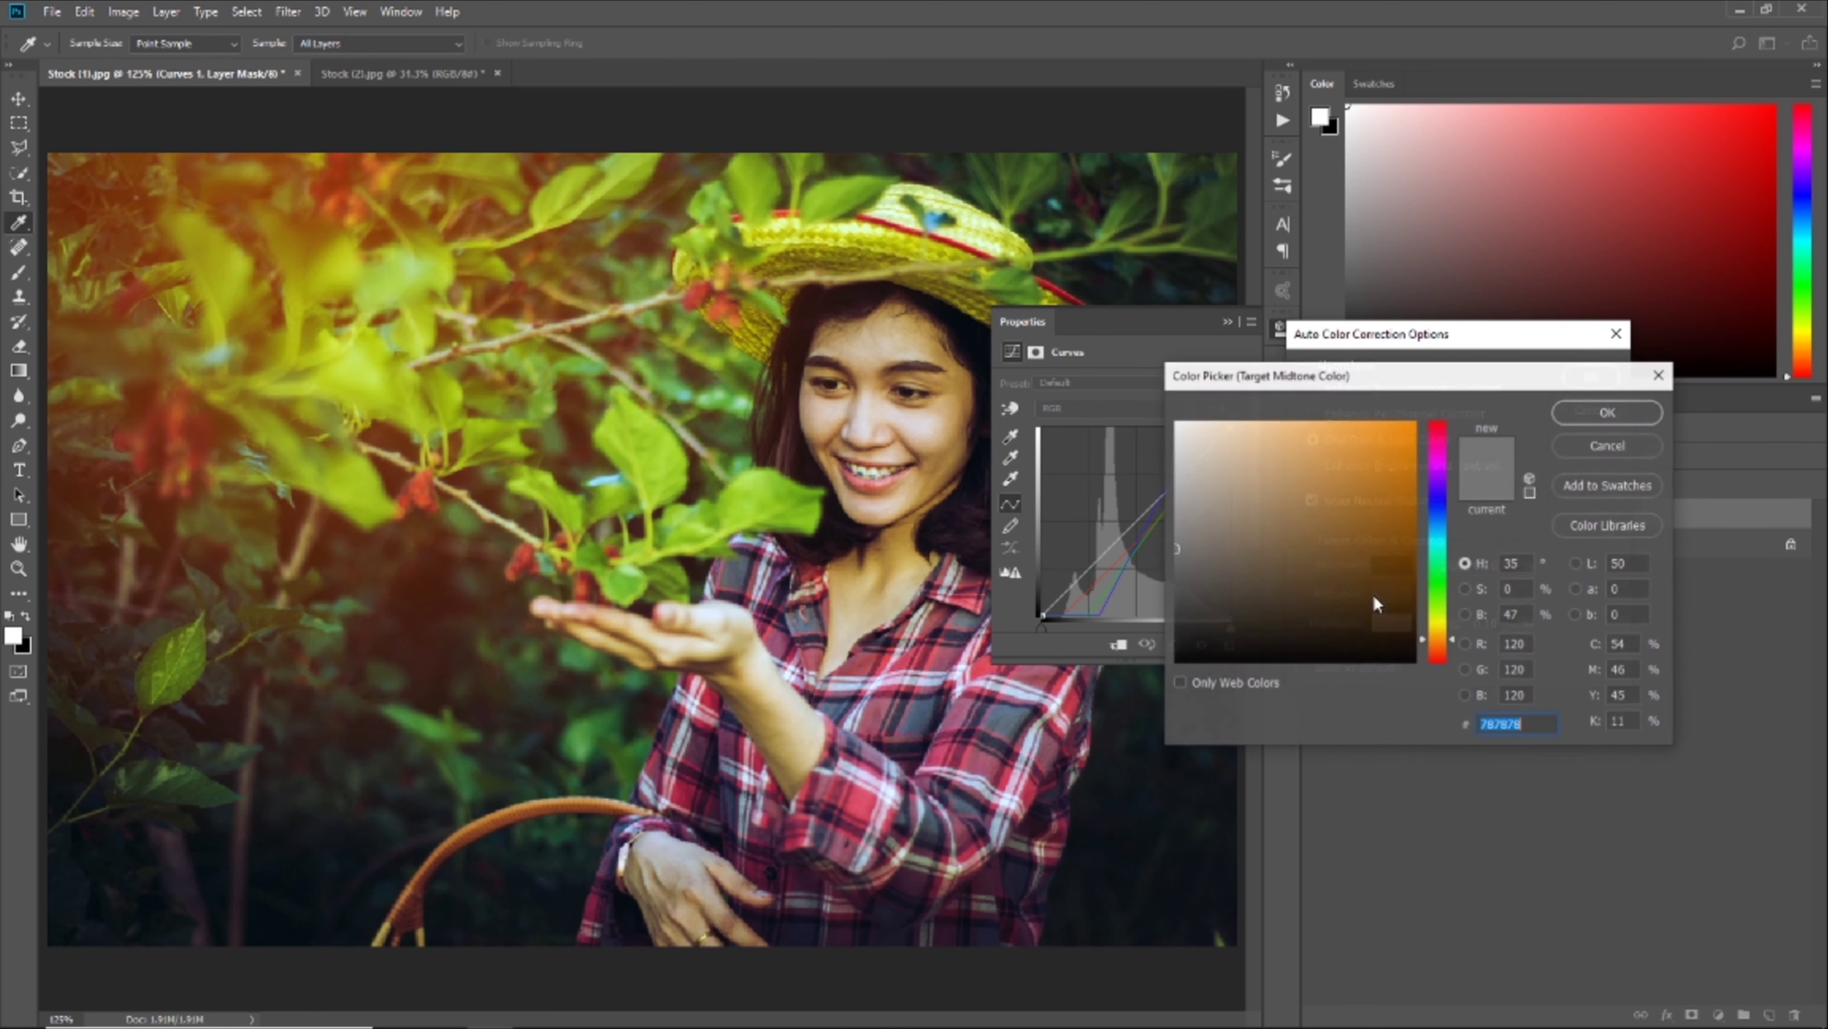
pyautogui.click(1588, 414)
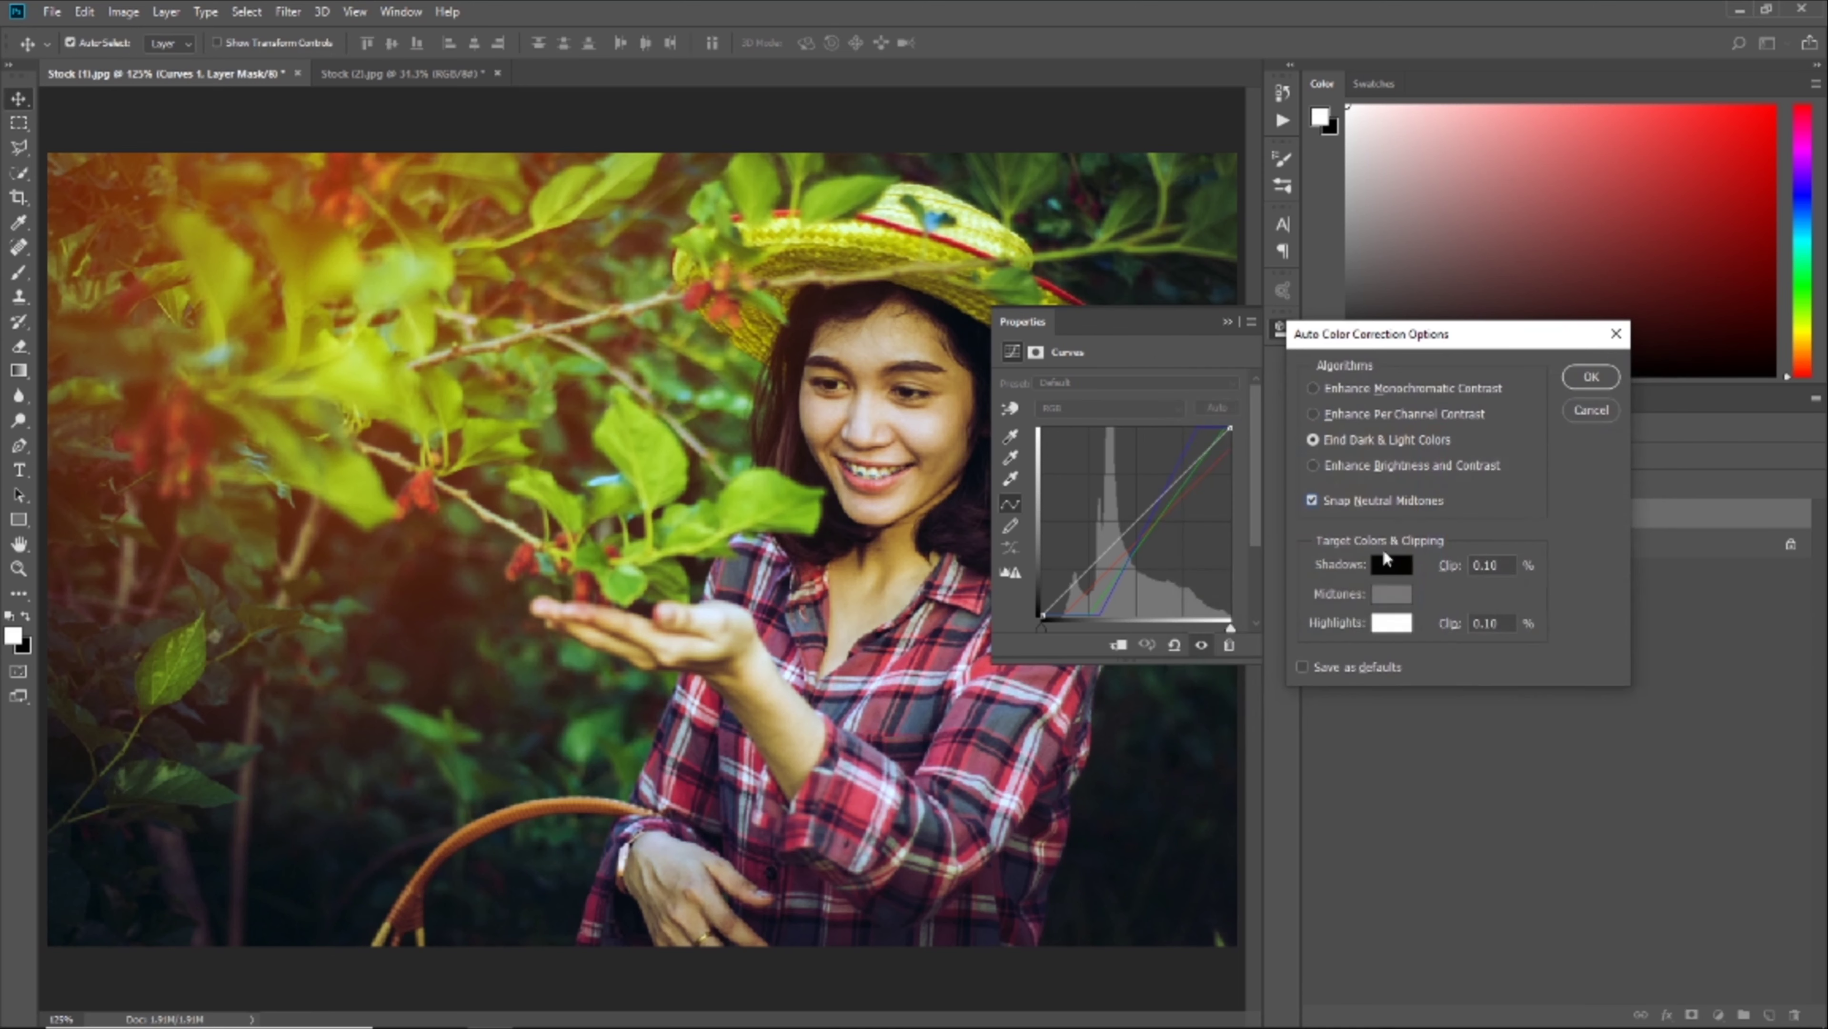
pyautogui.click(1376, 628)
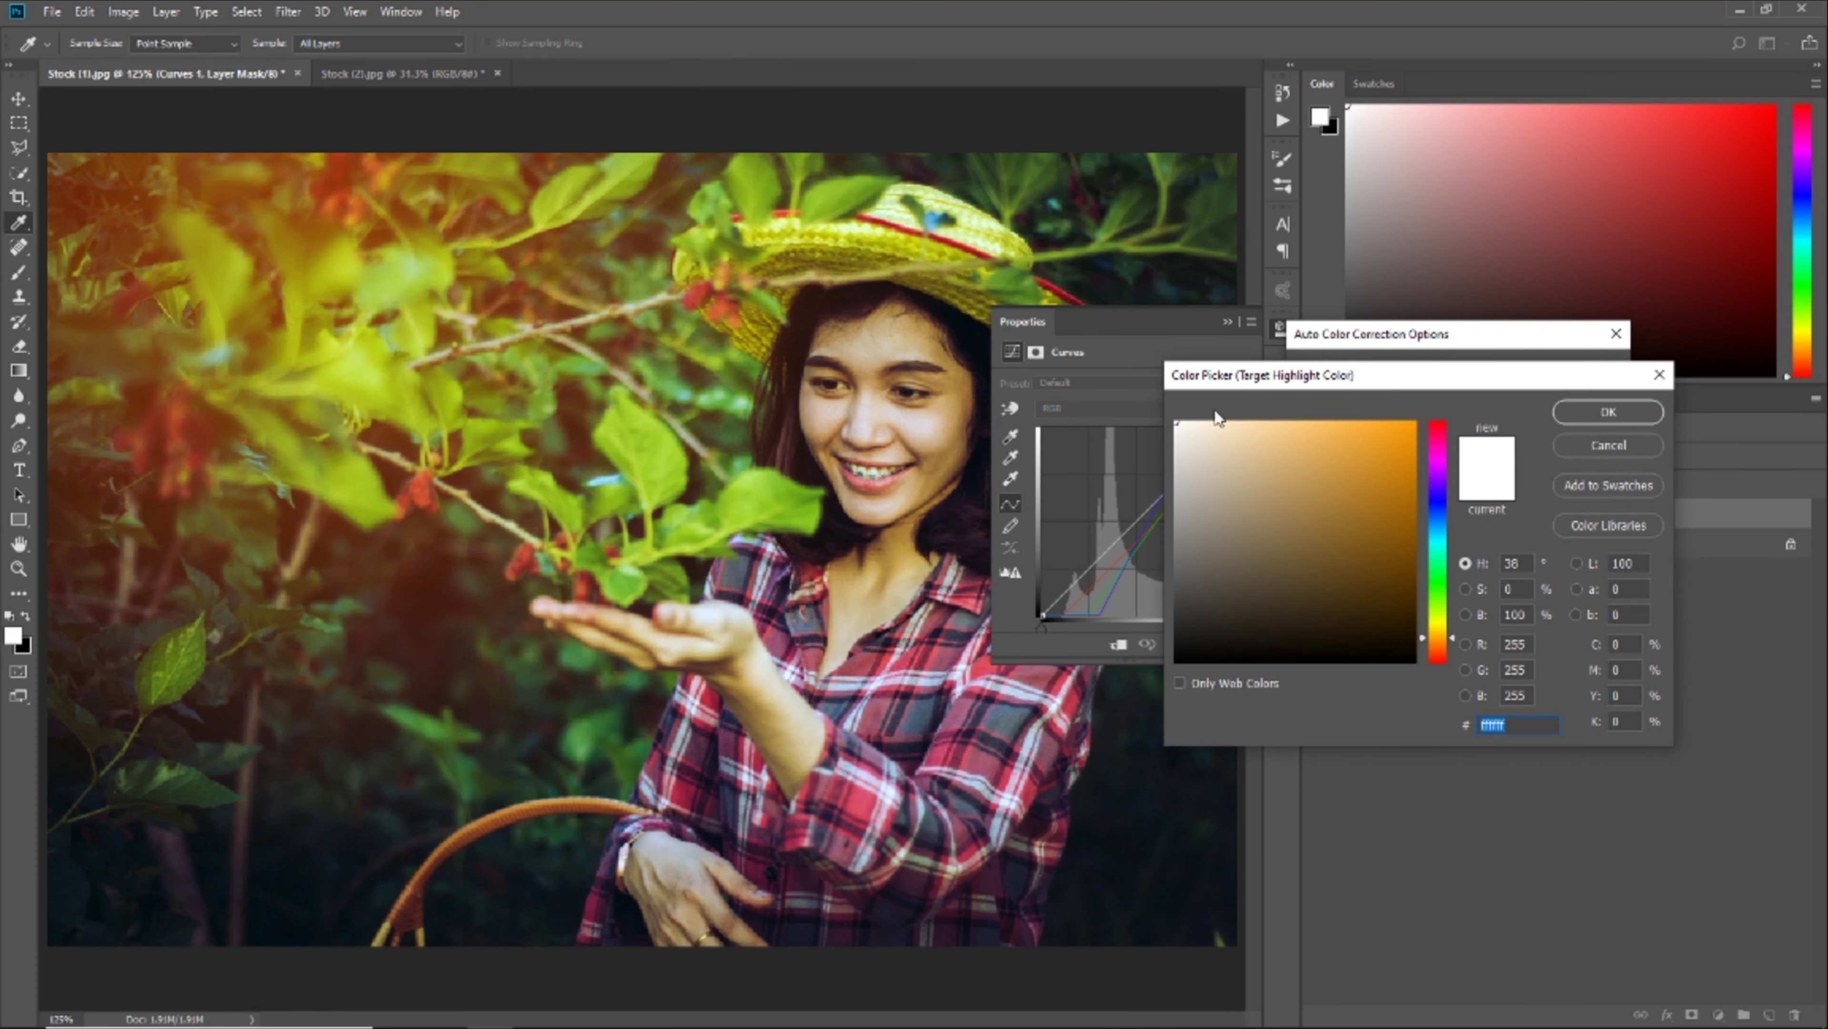
pyautogui.click(1601, 416)
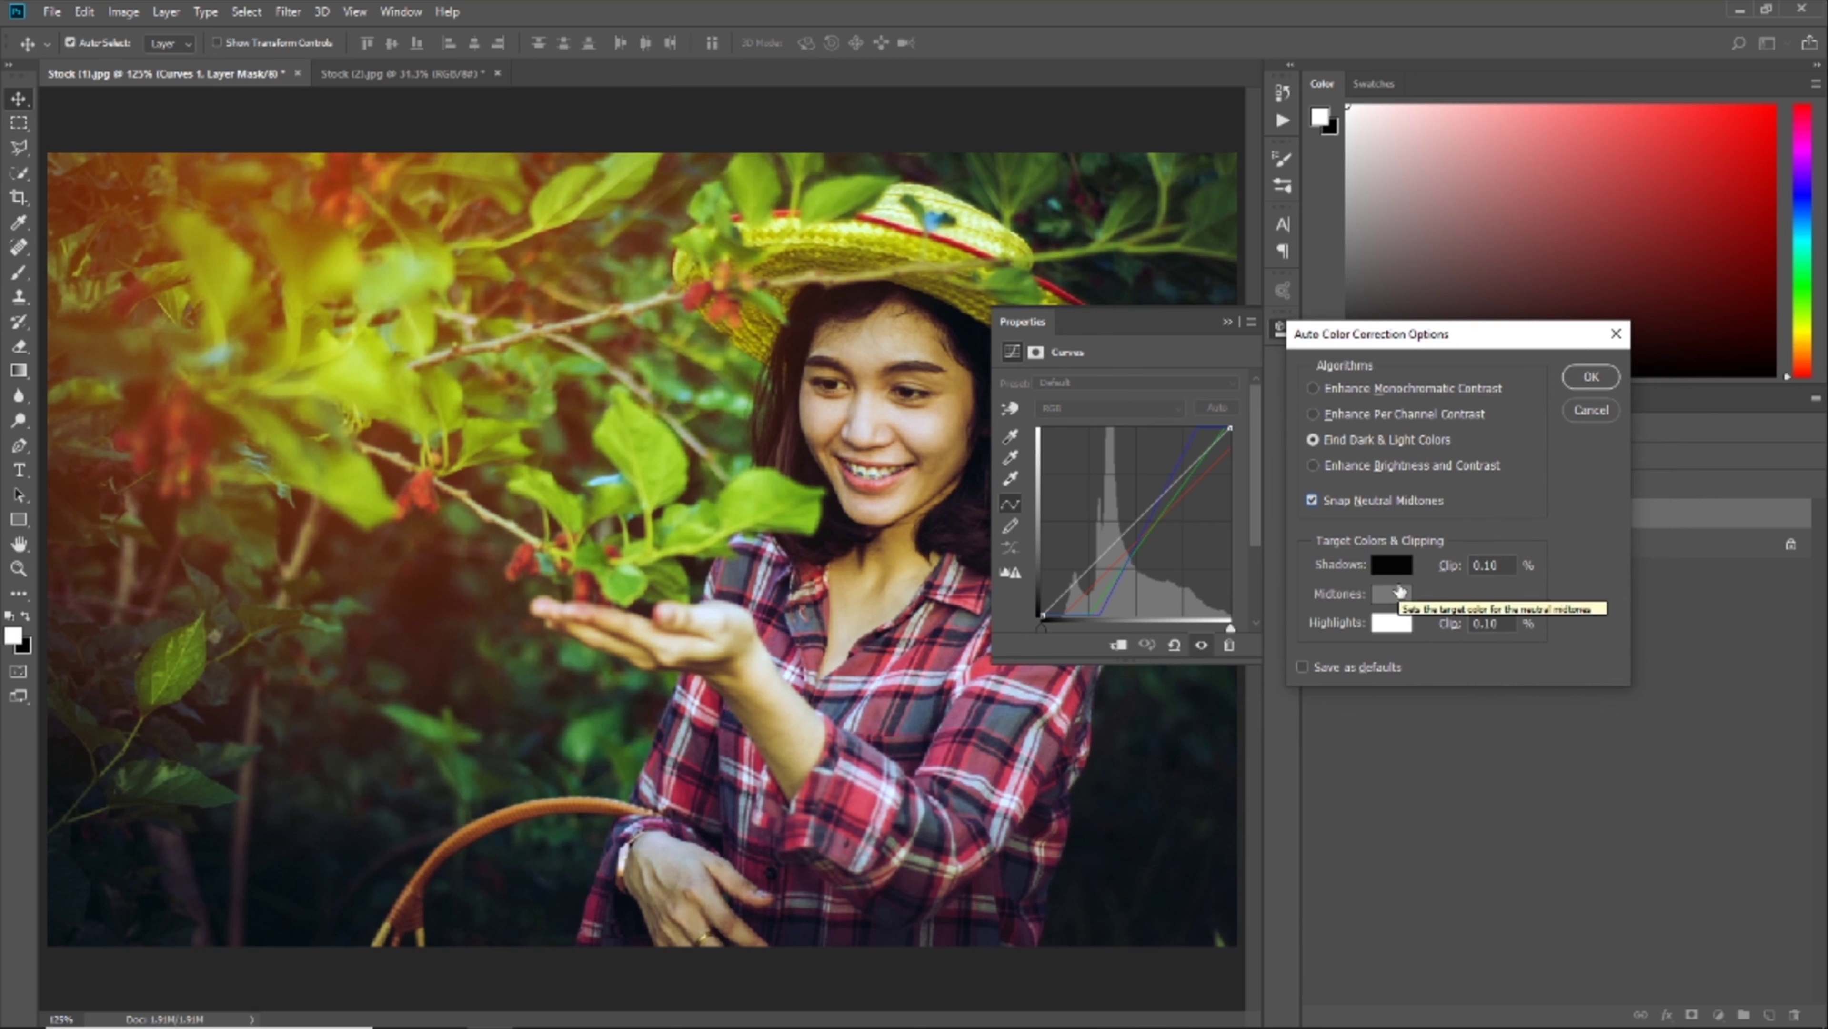
# Save the auto color correction options as defaults, apply them and collapse the curve settings.
pyautogui.click(1303, 667)
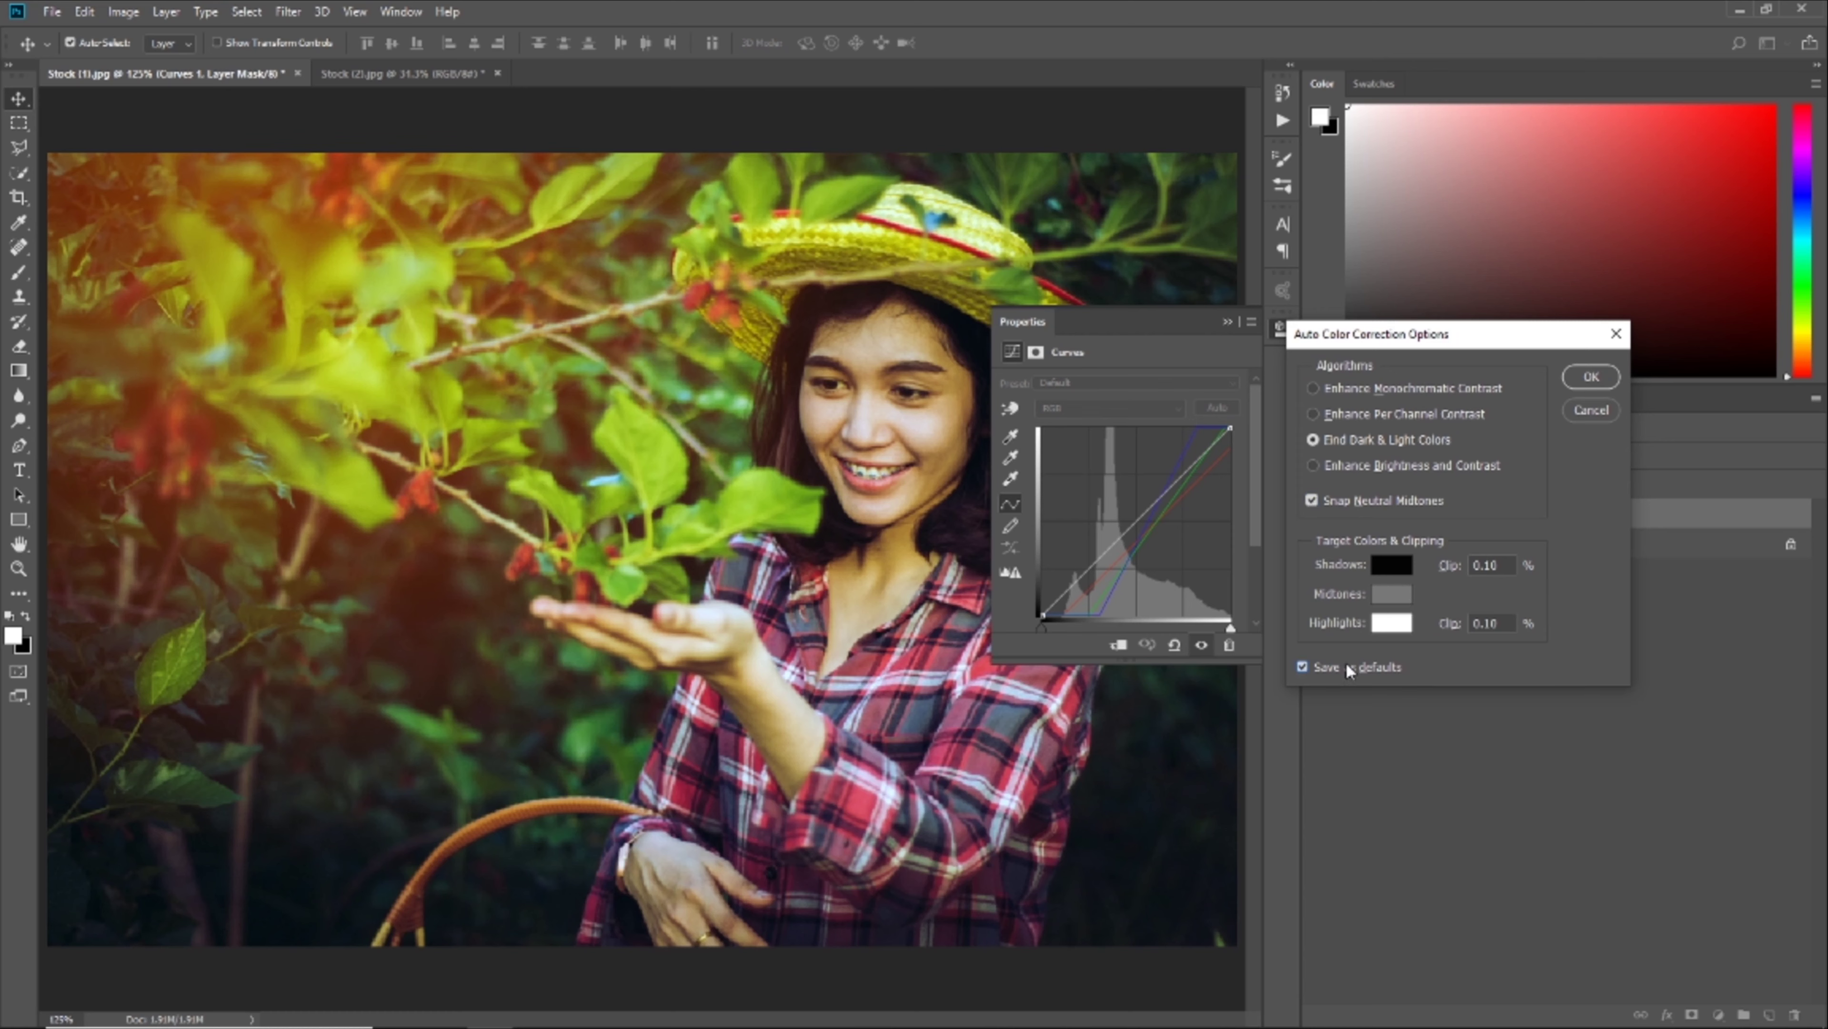
pyautogui.click(1585, 378)
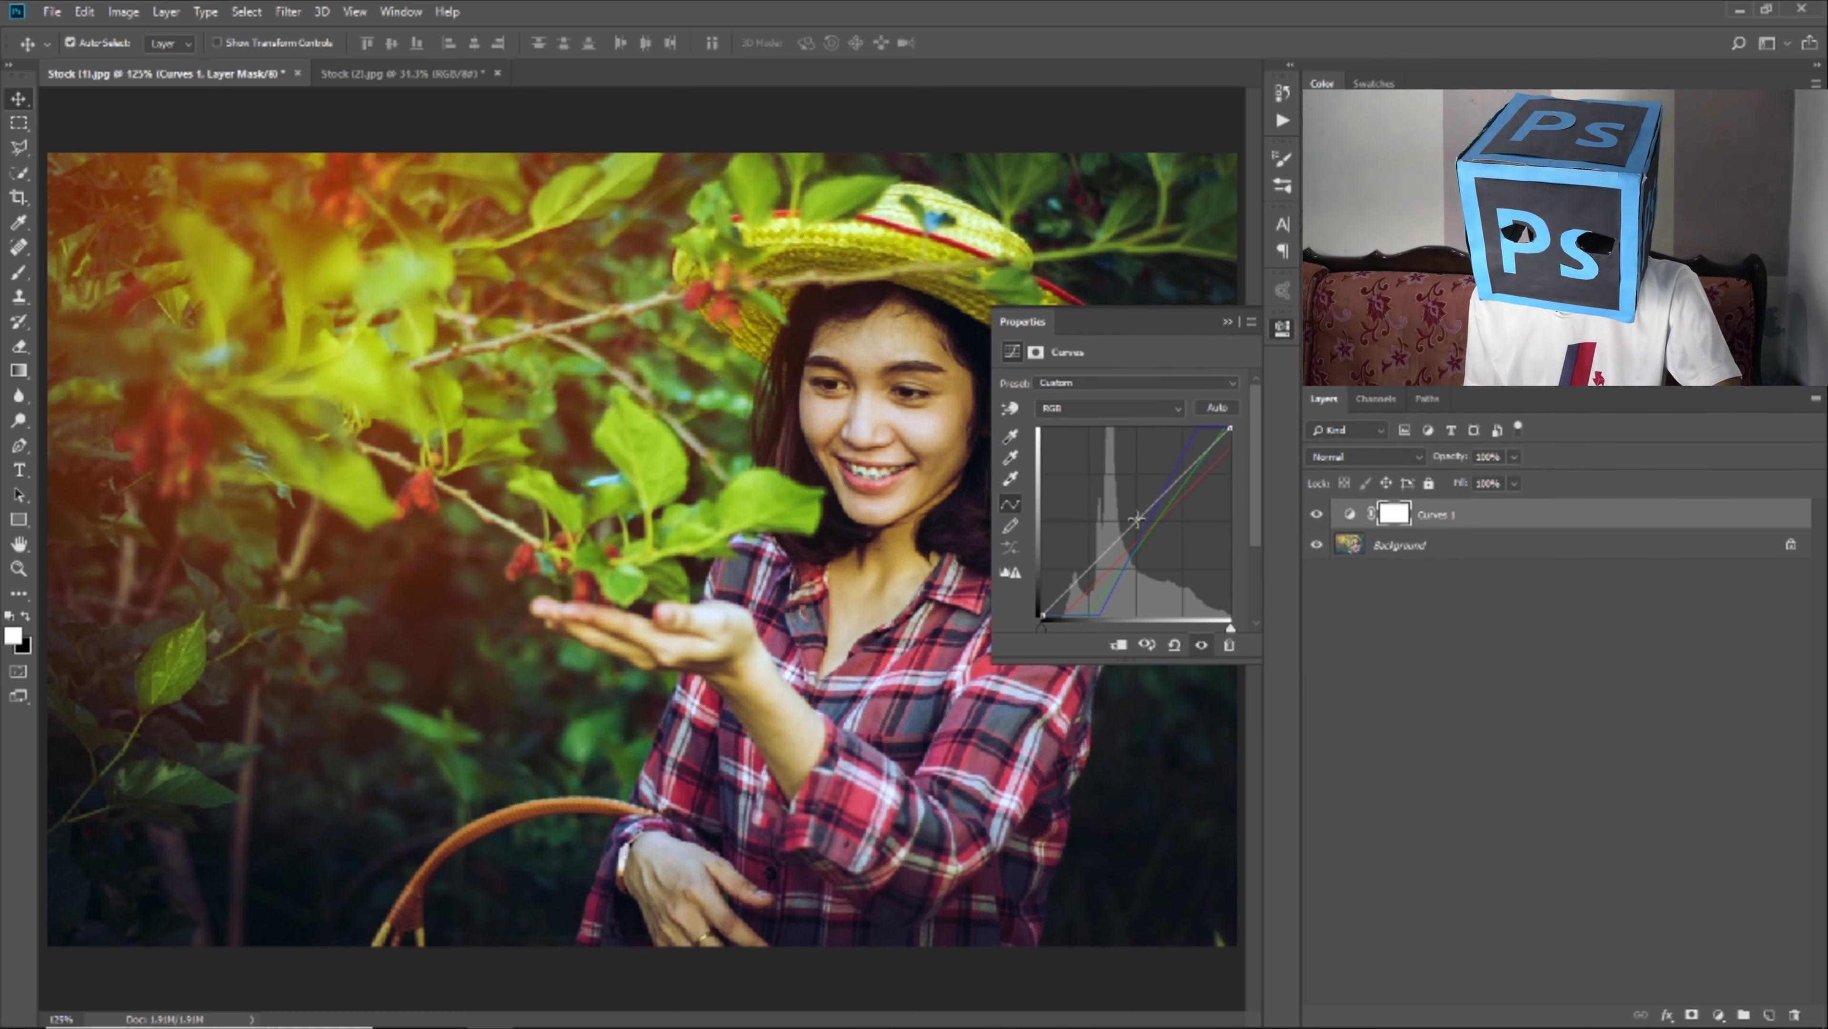
pyautogui.moveTo(1138, 518); pyautogui.dragTo(1137, 532)
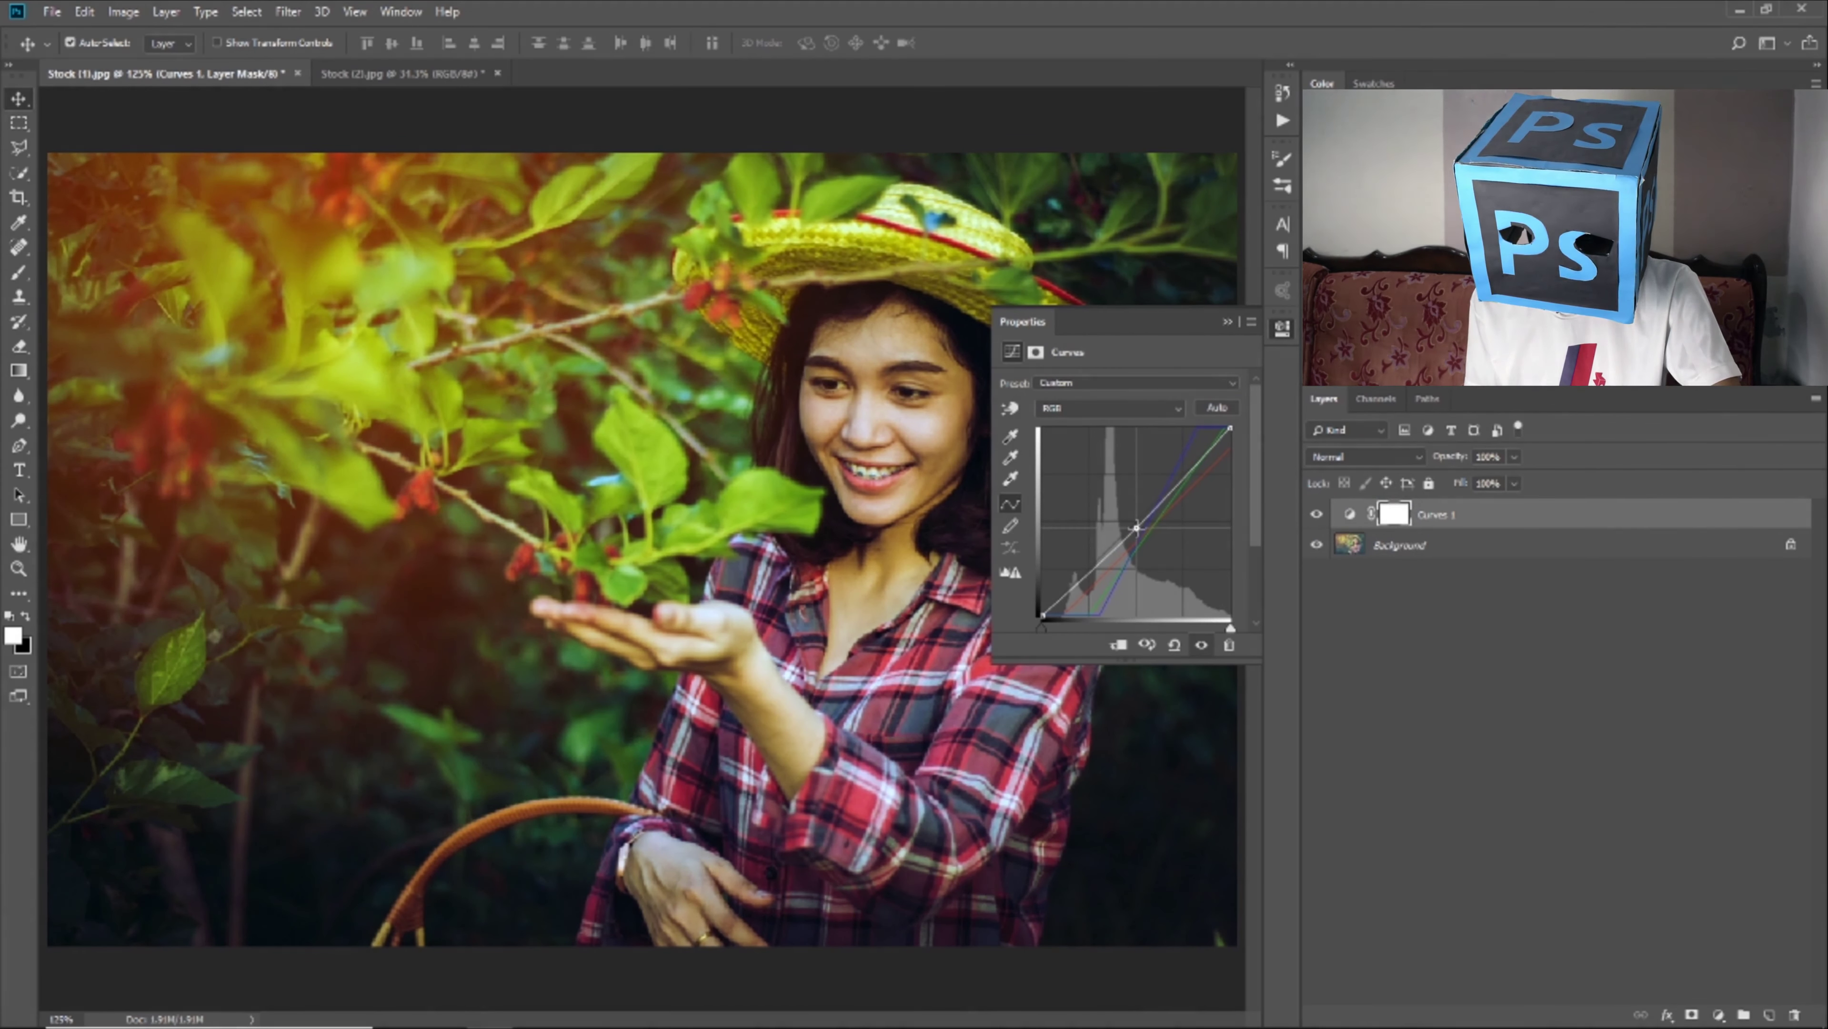
pyautogui.click(1227, 321)
# Set the Curves layer's opacity to 80% and compare the photo with and without the adjustment.
pyautogui.moveTo(1458, 458); pyautogui.dragTo(1454, 460)
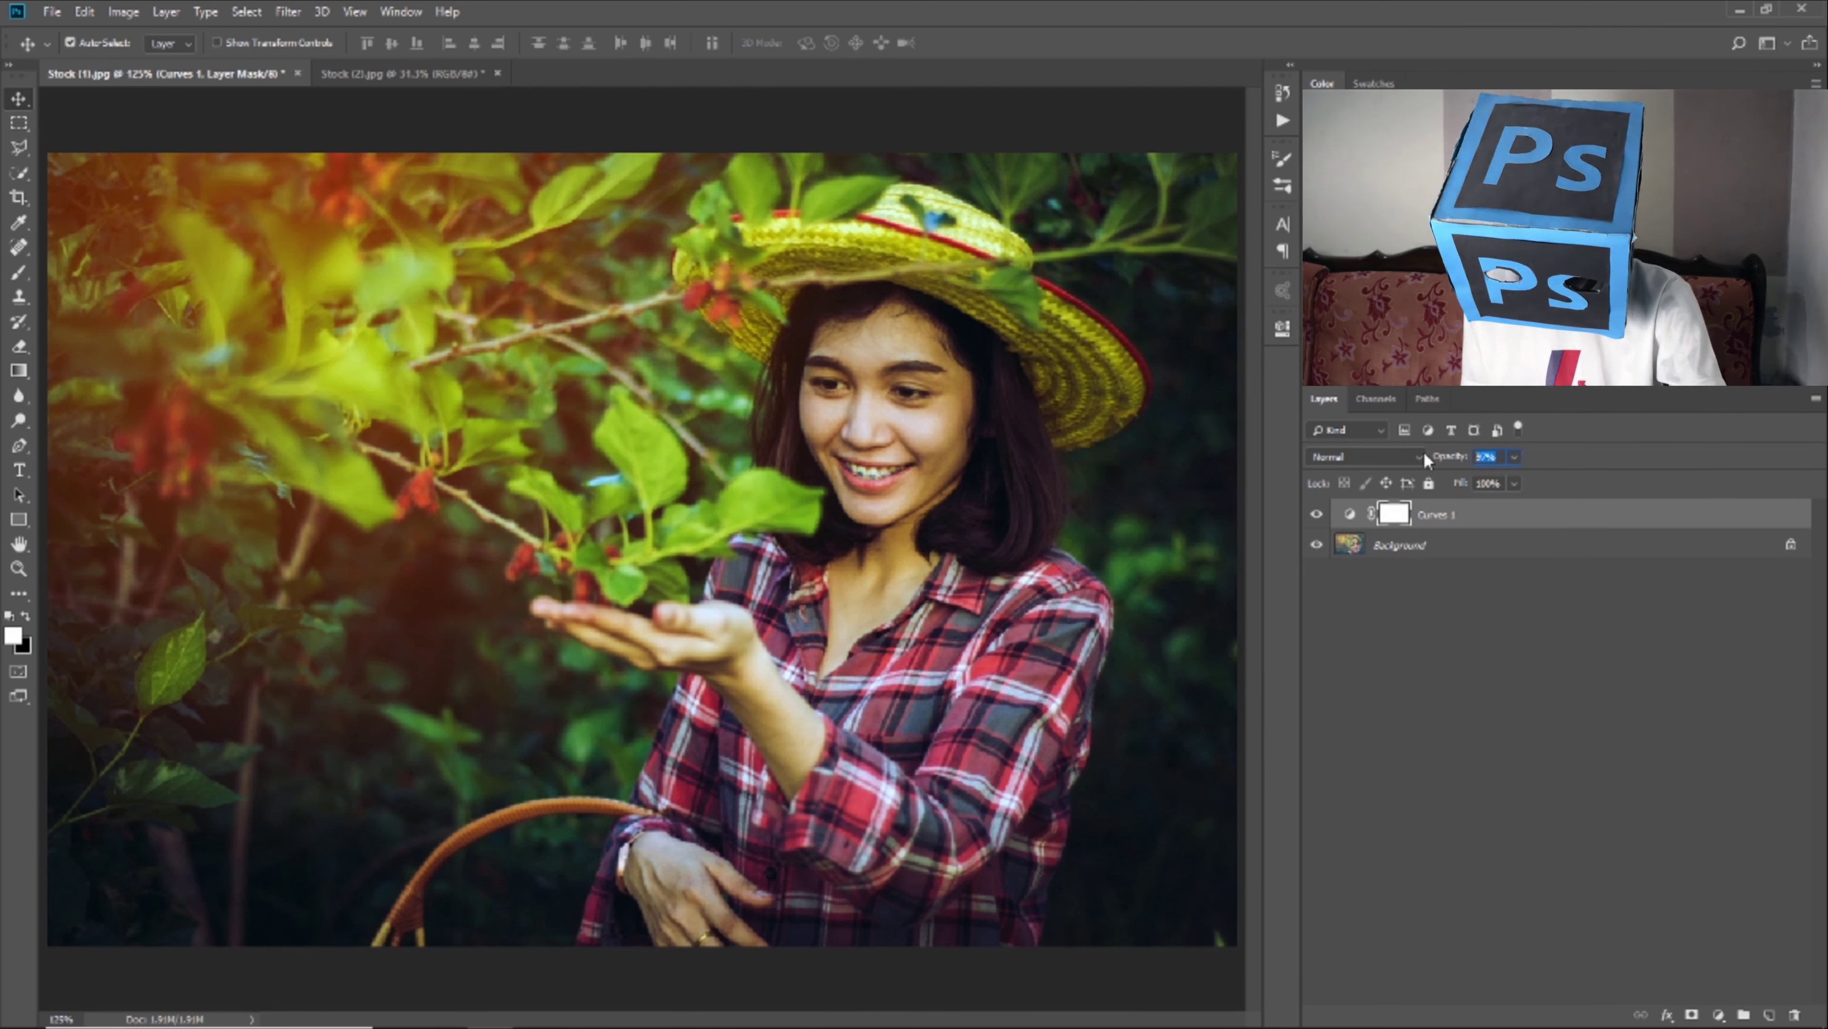
pyautogui.write('80')
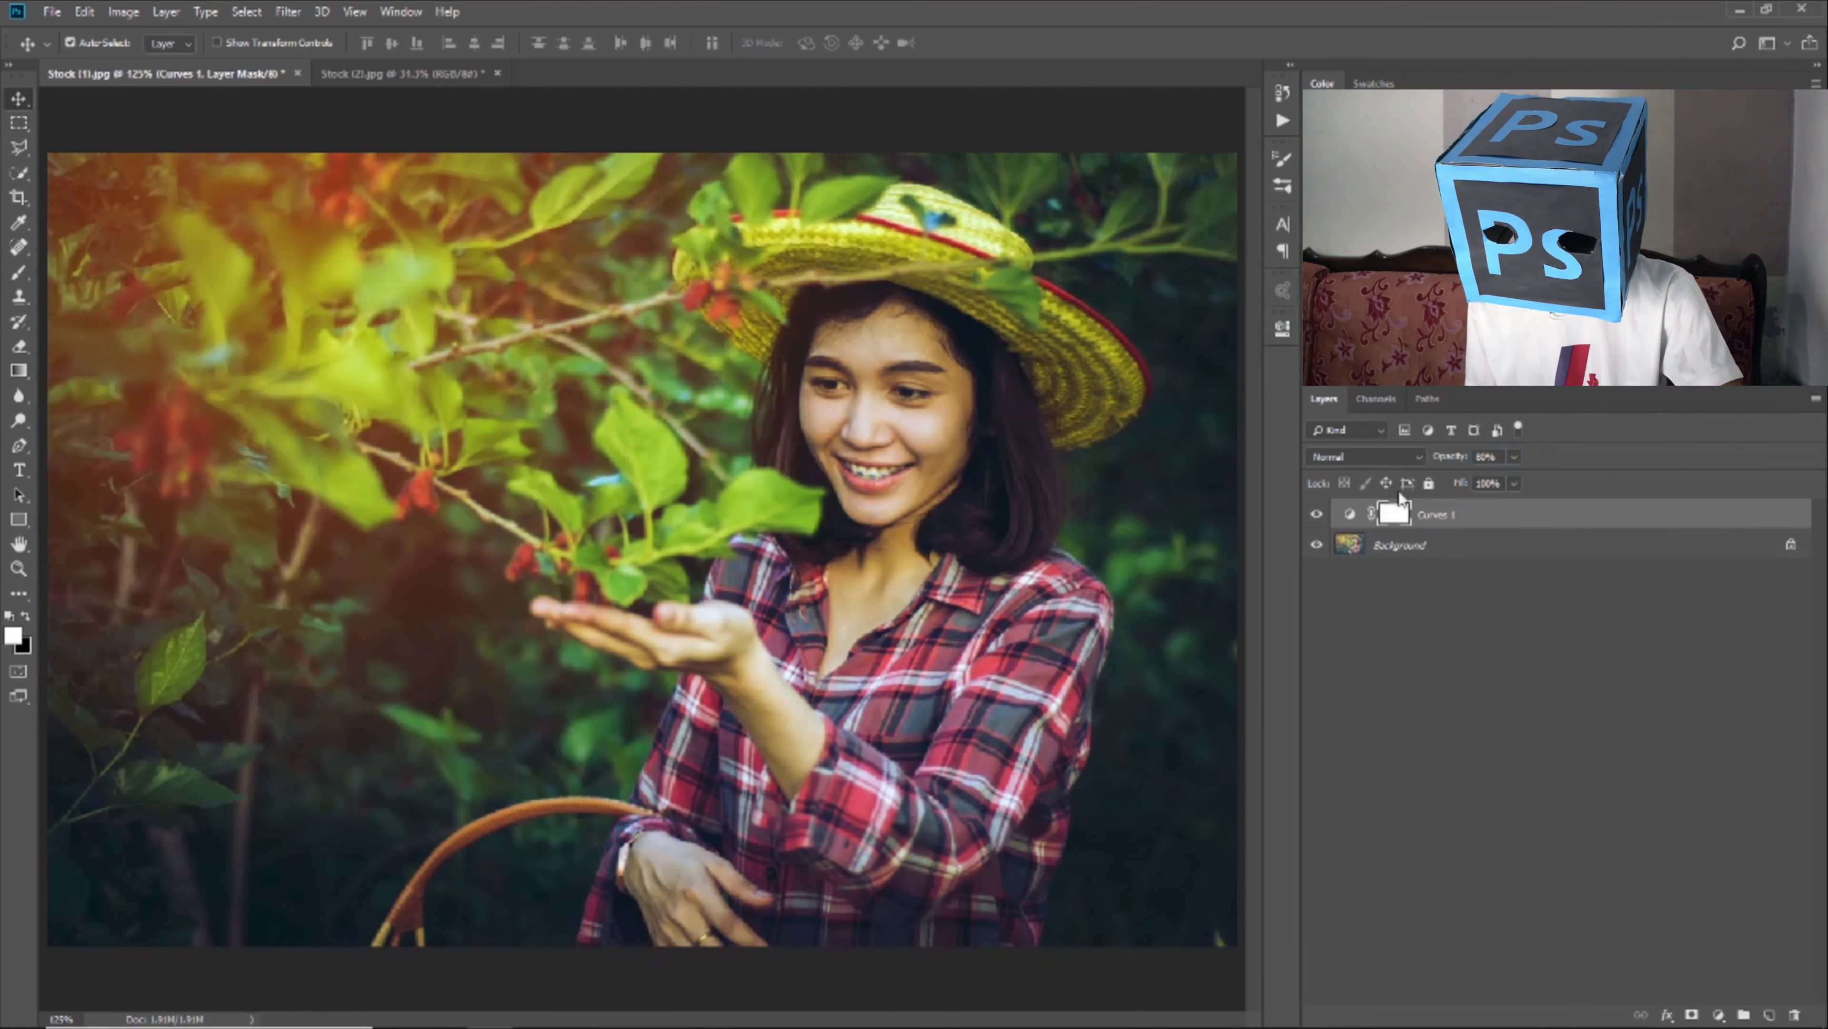
pyautogui.click(1316, 514)
pyautogui.click(1316, 514)
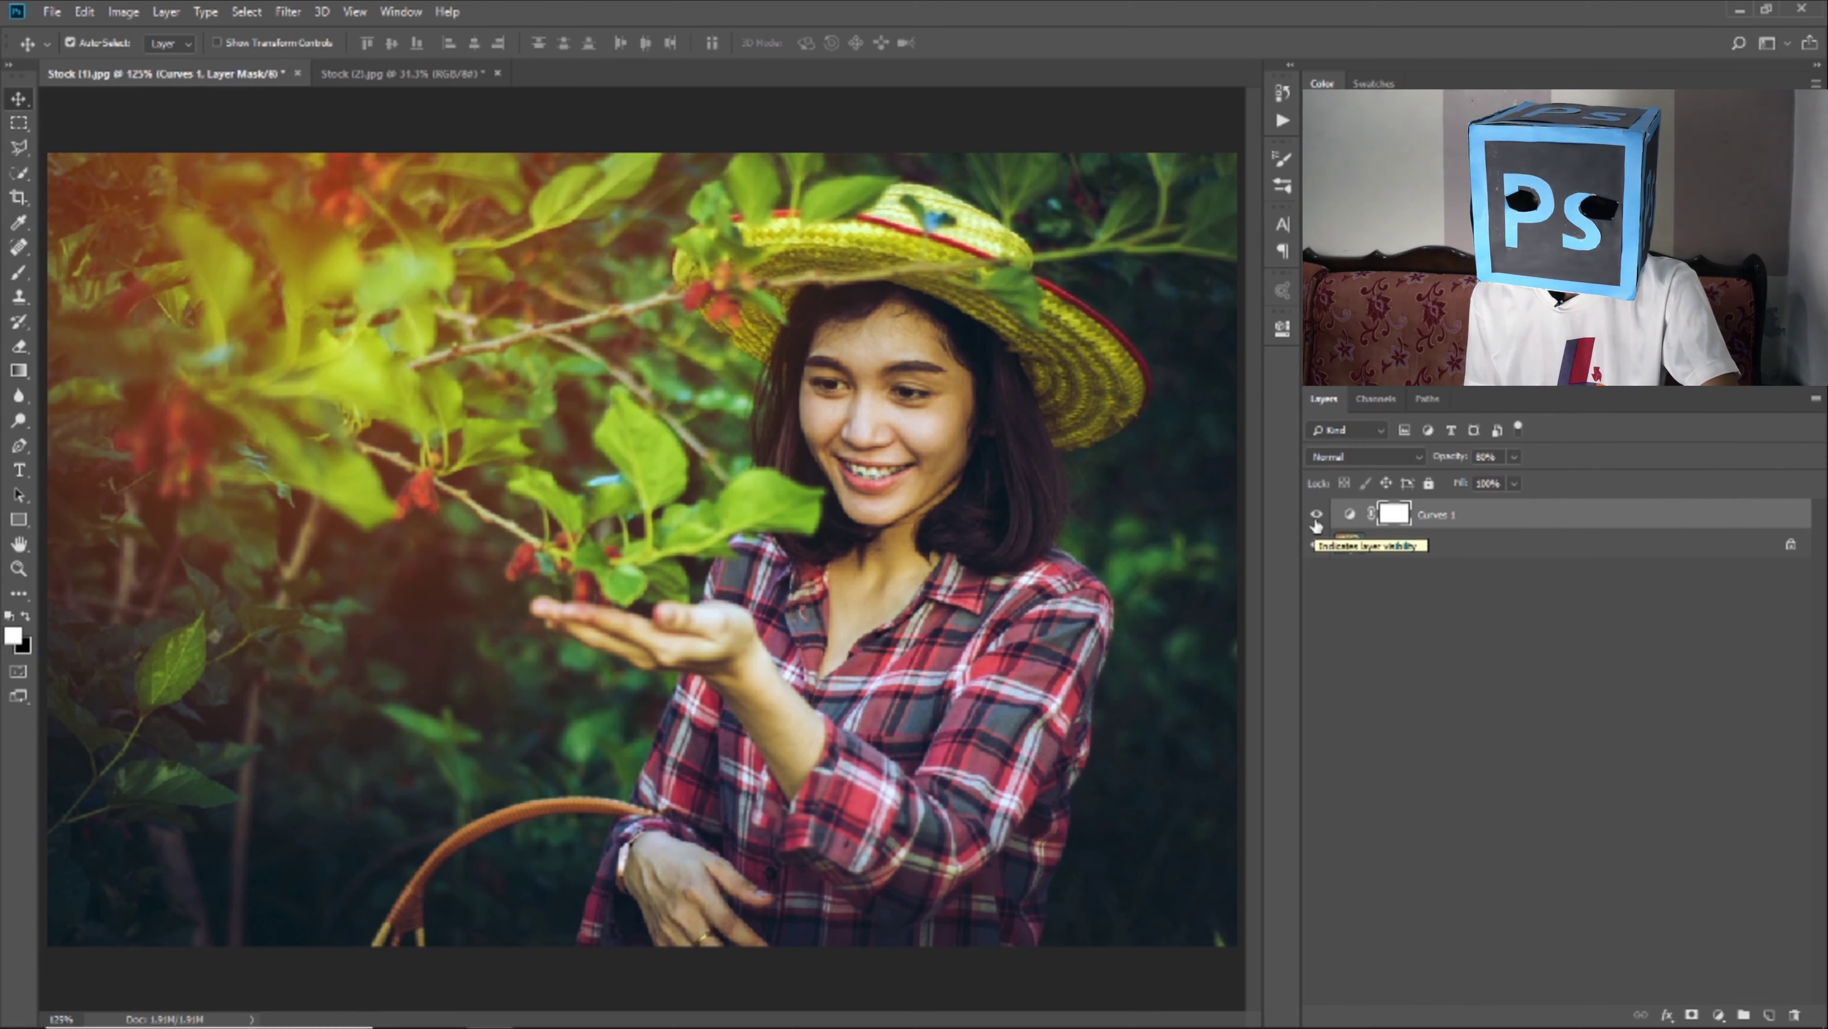
pyautogui.click(1315, 517)
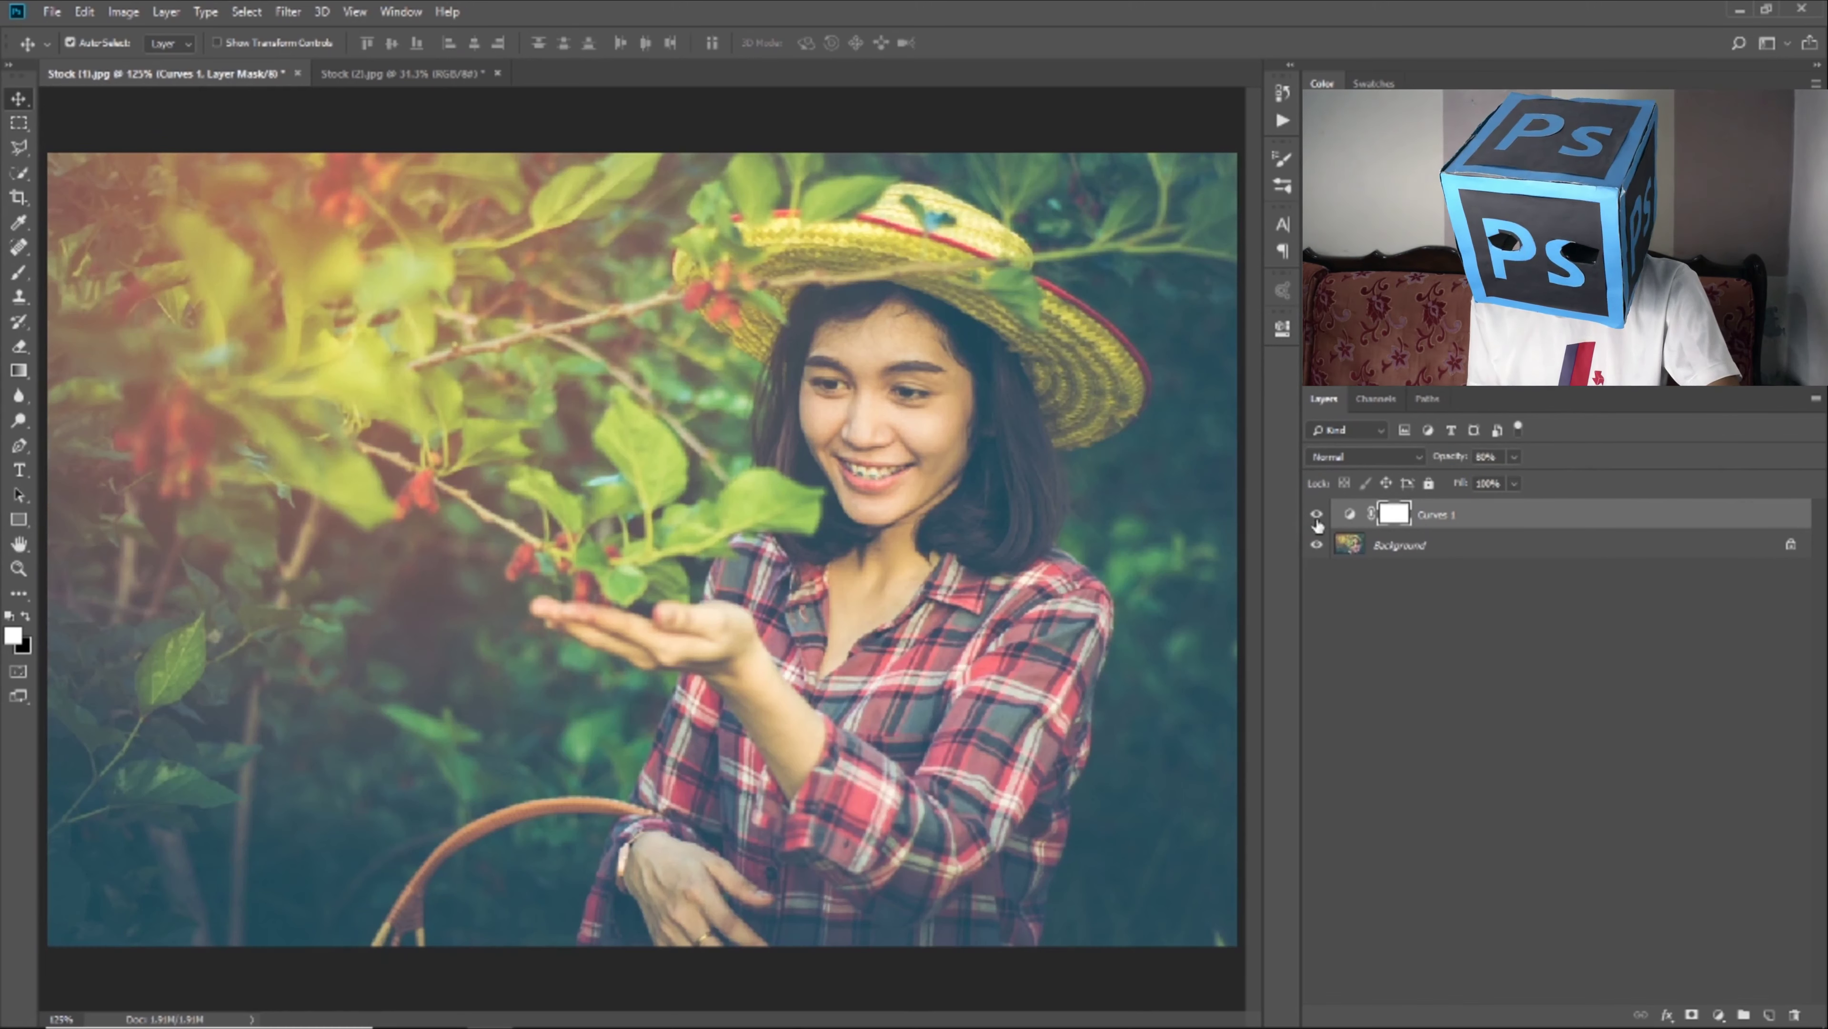
pyautogui.click(1316, 516)
# Add a Hue/Saturation adjustment layer above the Curves layer and select its adjustment rather than its mask.
pyautogui.click(1719, 1014)
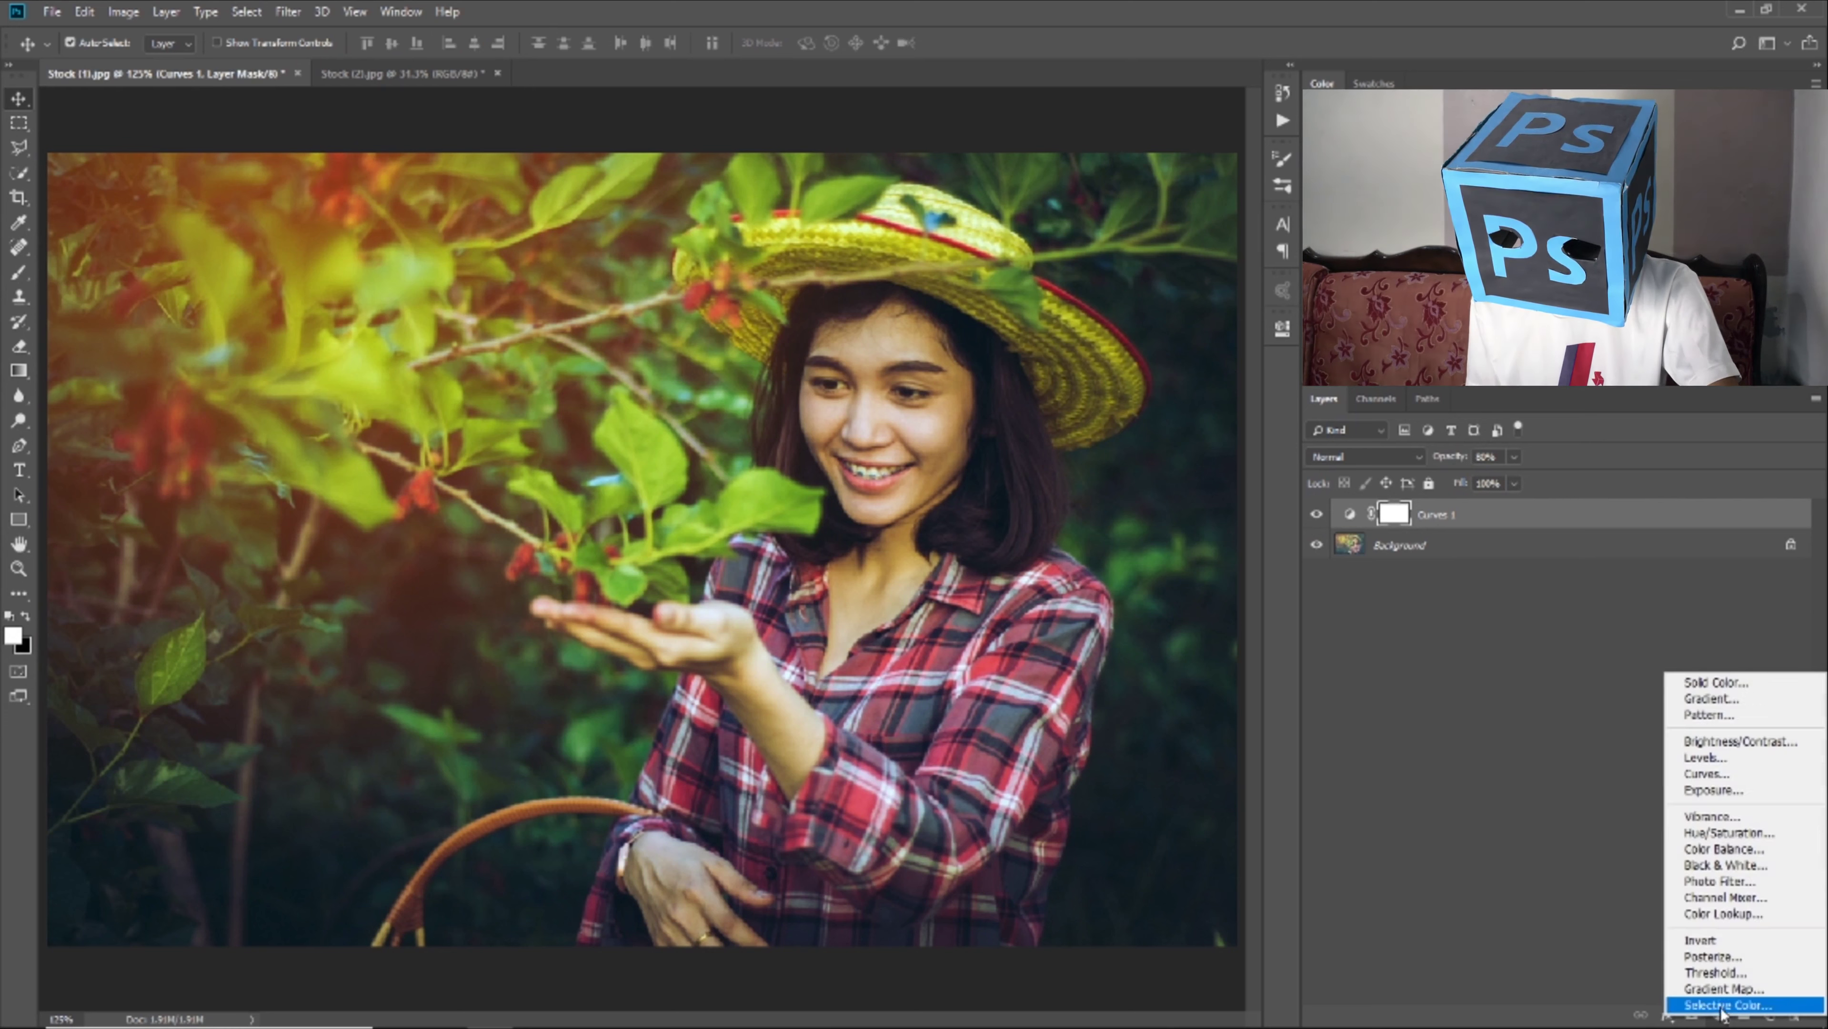
pyautogui.click(1721, 837)
pyautogui.rightClick(1720, 837)
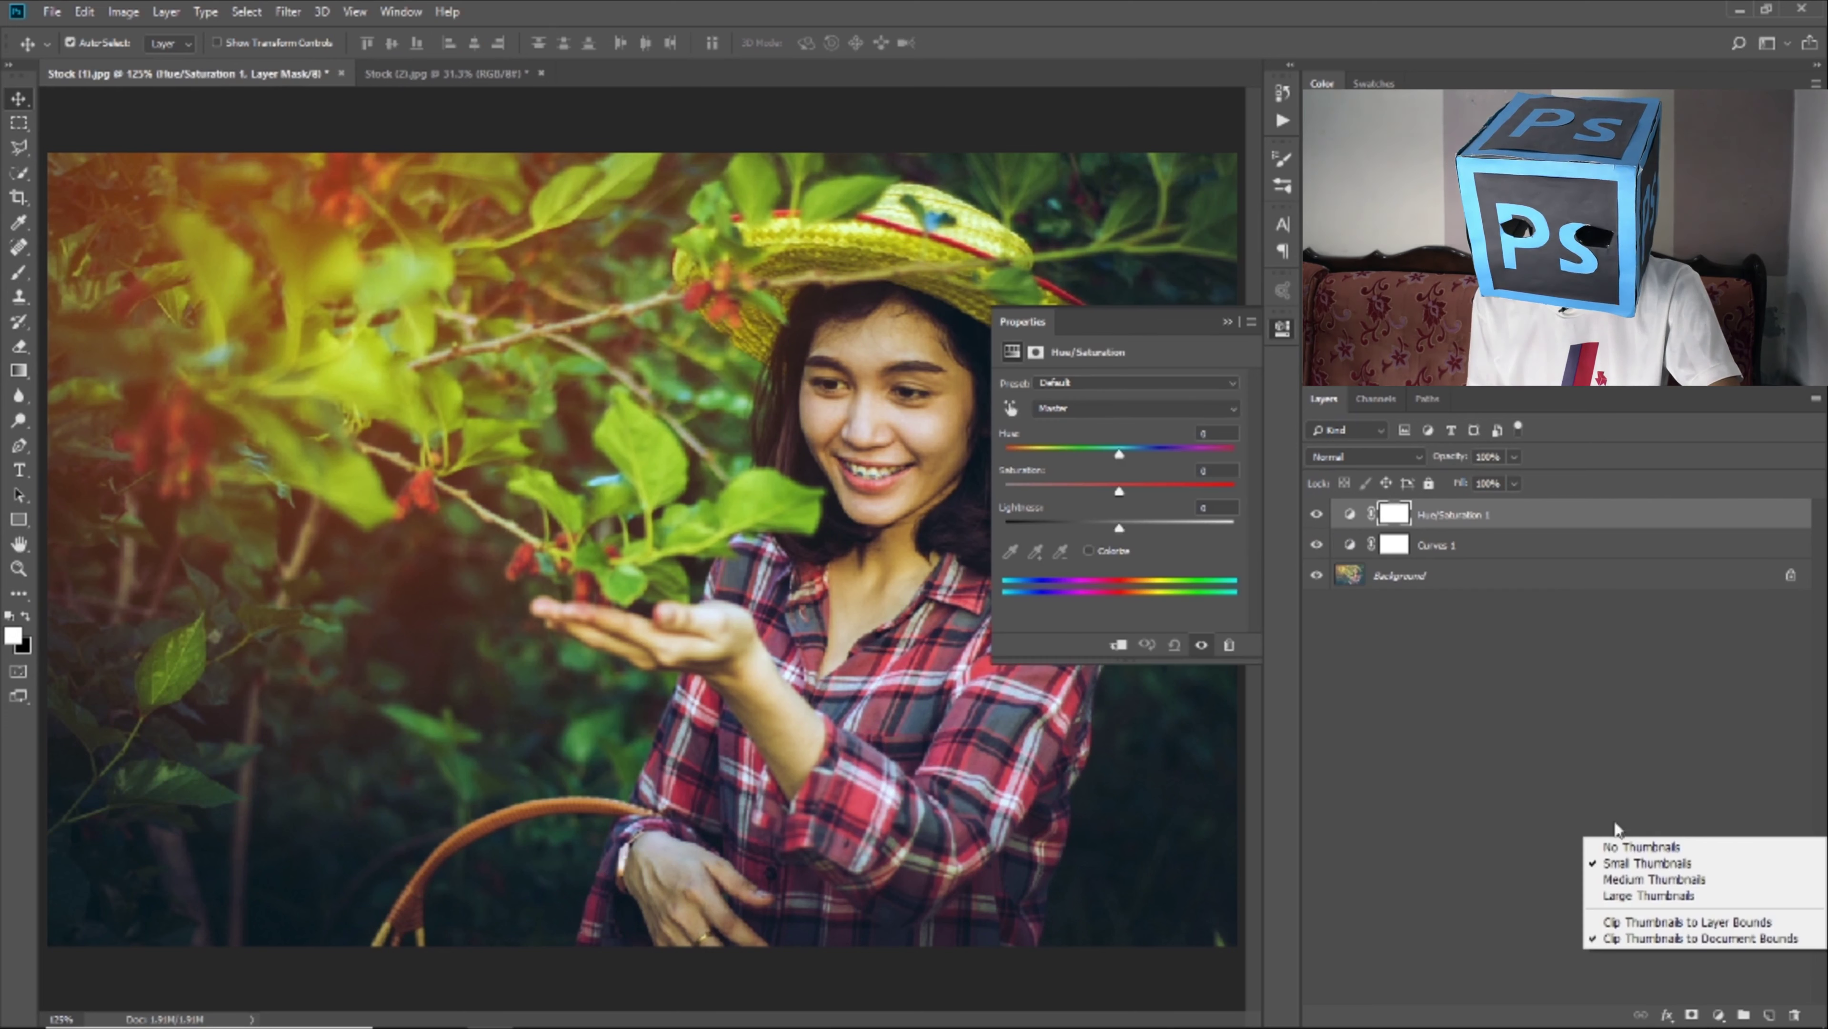
pyautogui.click(1537, 817)
pyautogui.click(1348, 514)
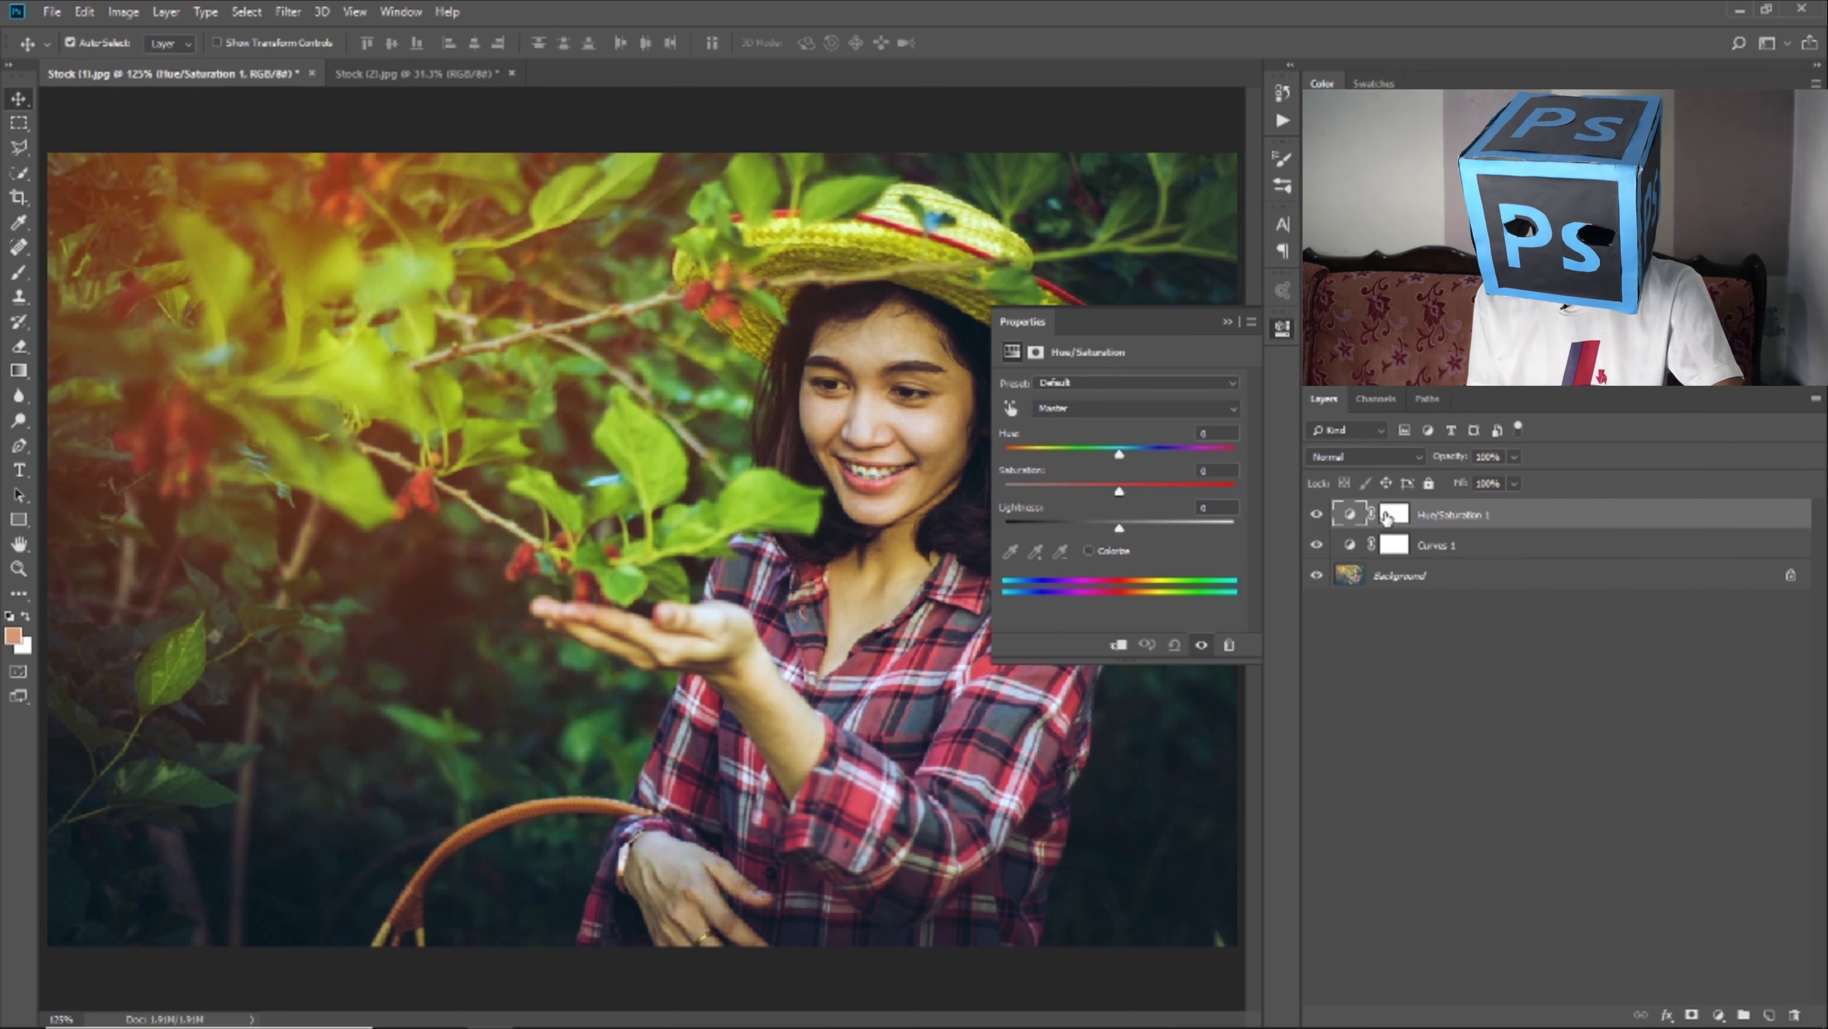
# Sample the dark green background leaves with the targeted adjustment tool and set the Greens saturation to +52.
pyautogui.click(1011, 407)
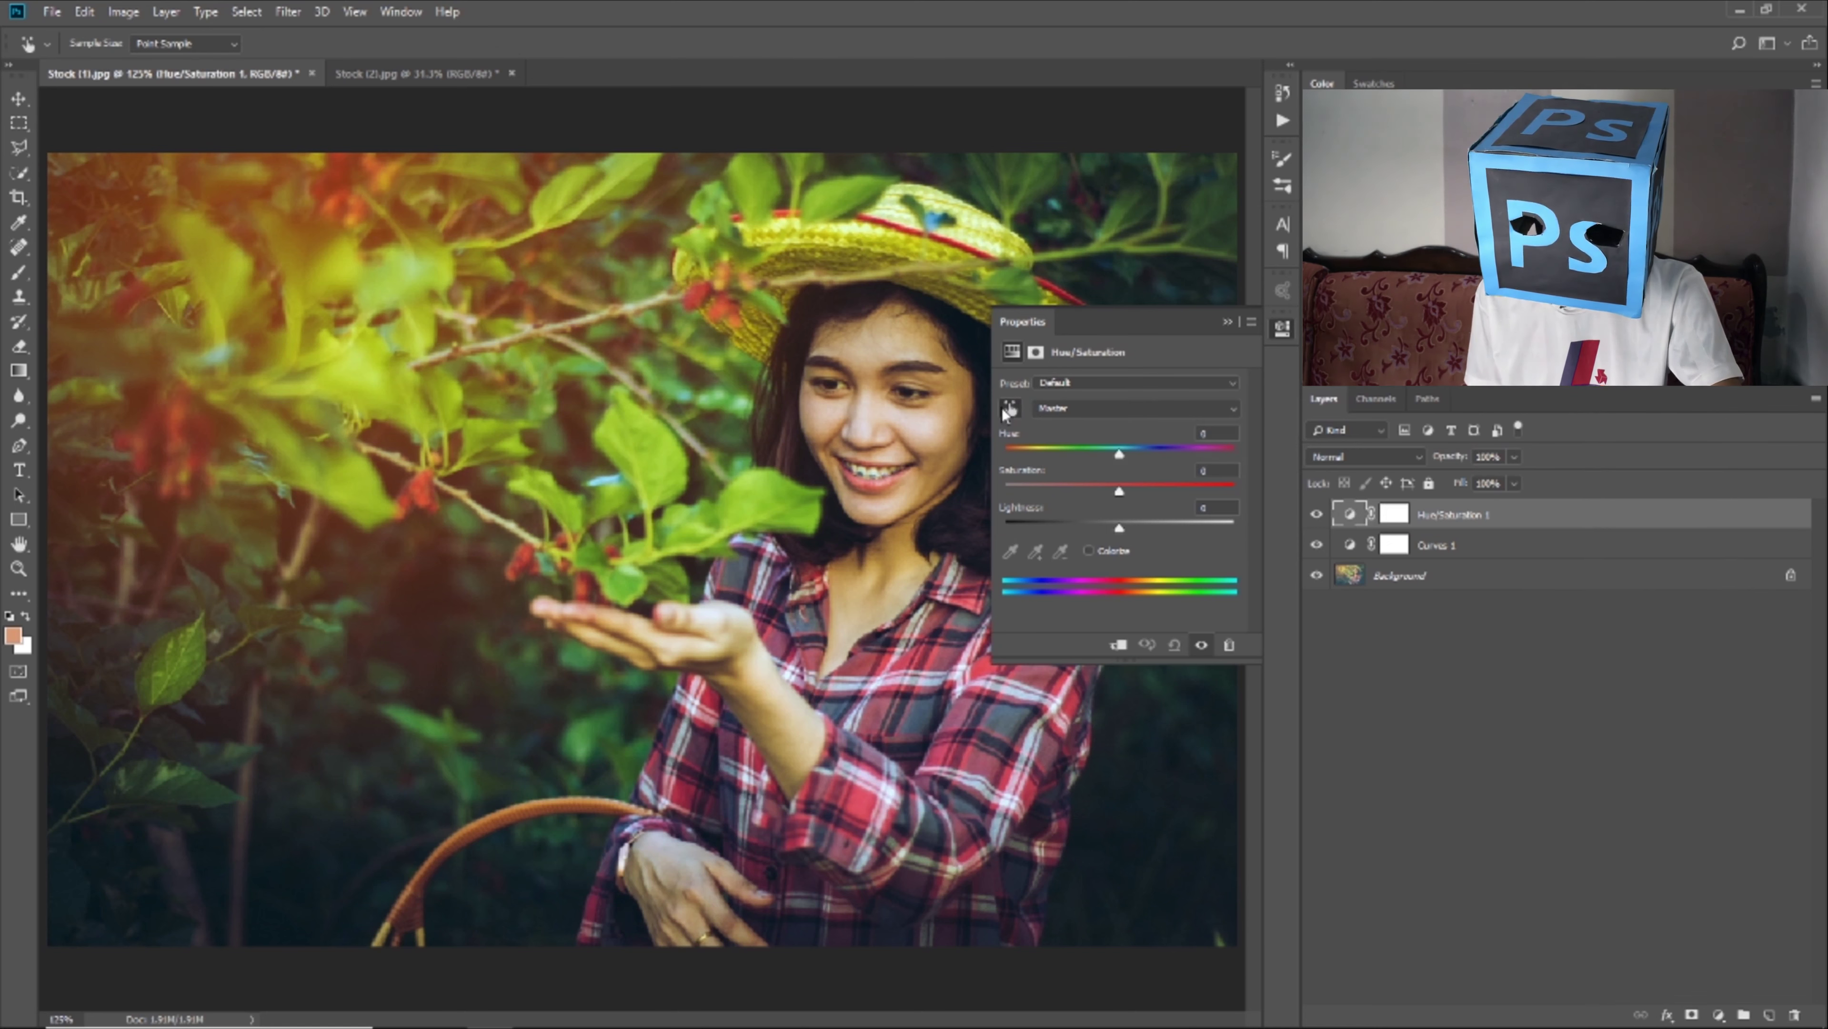
pyautogui.click(647, 432)
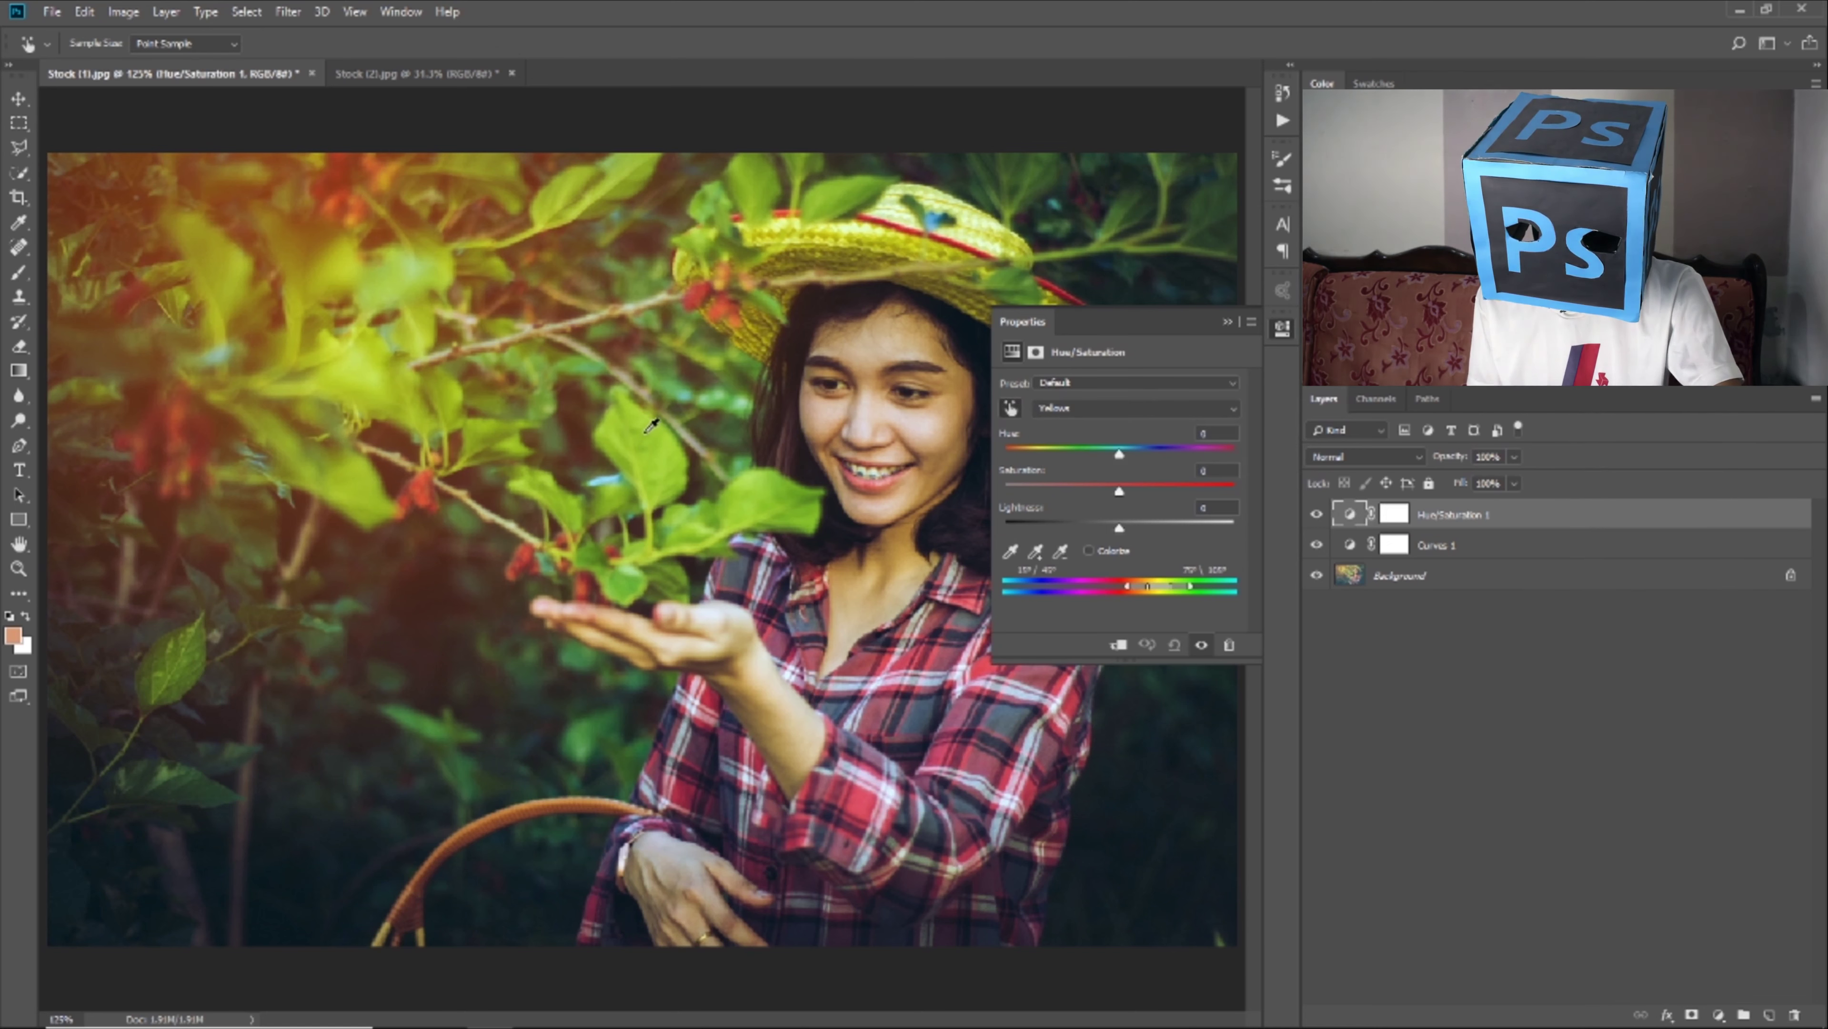
pyautogui.click(425, 713)
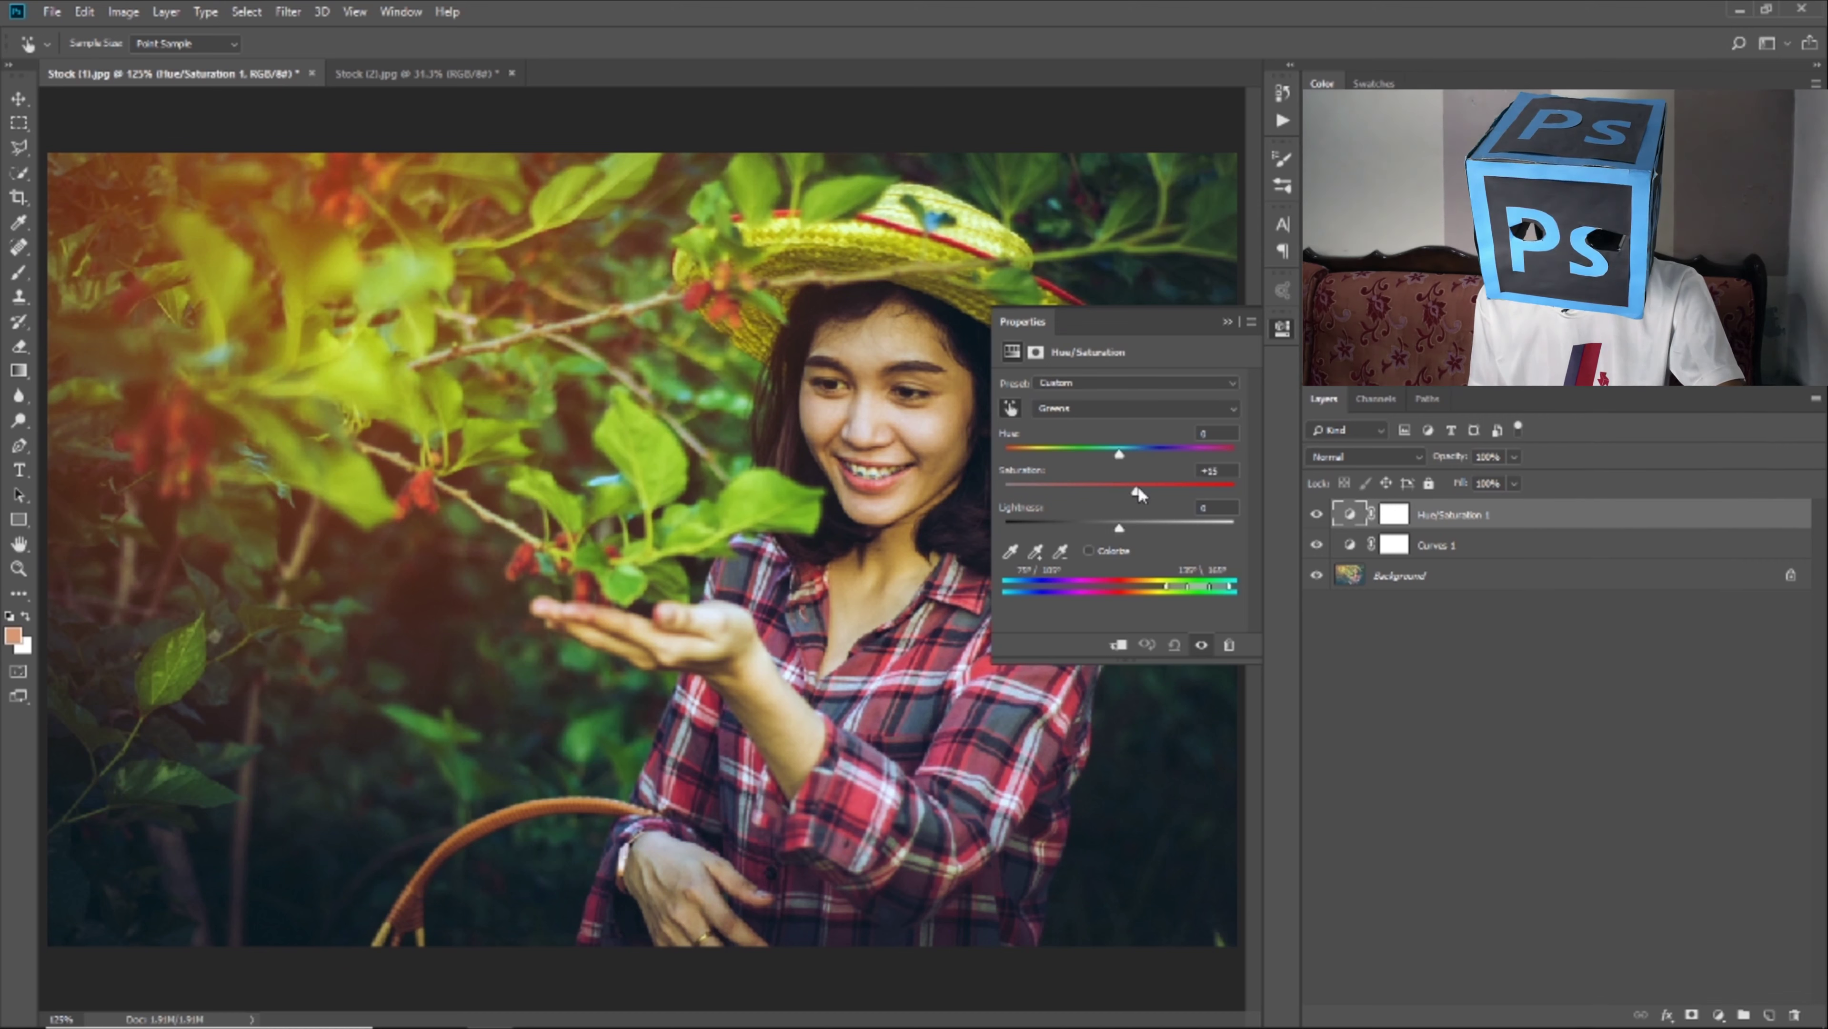
pyautogui.moveTo(1181, 492); pyautogui.dragTo(1218, 491)
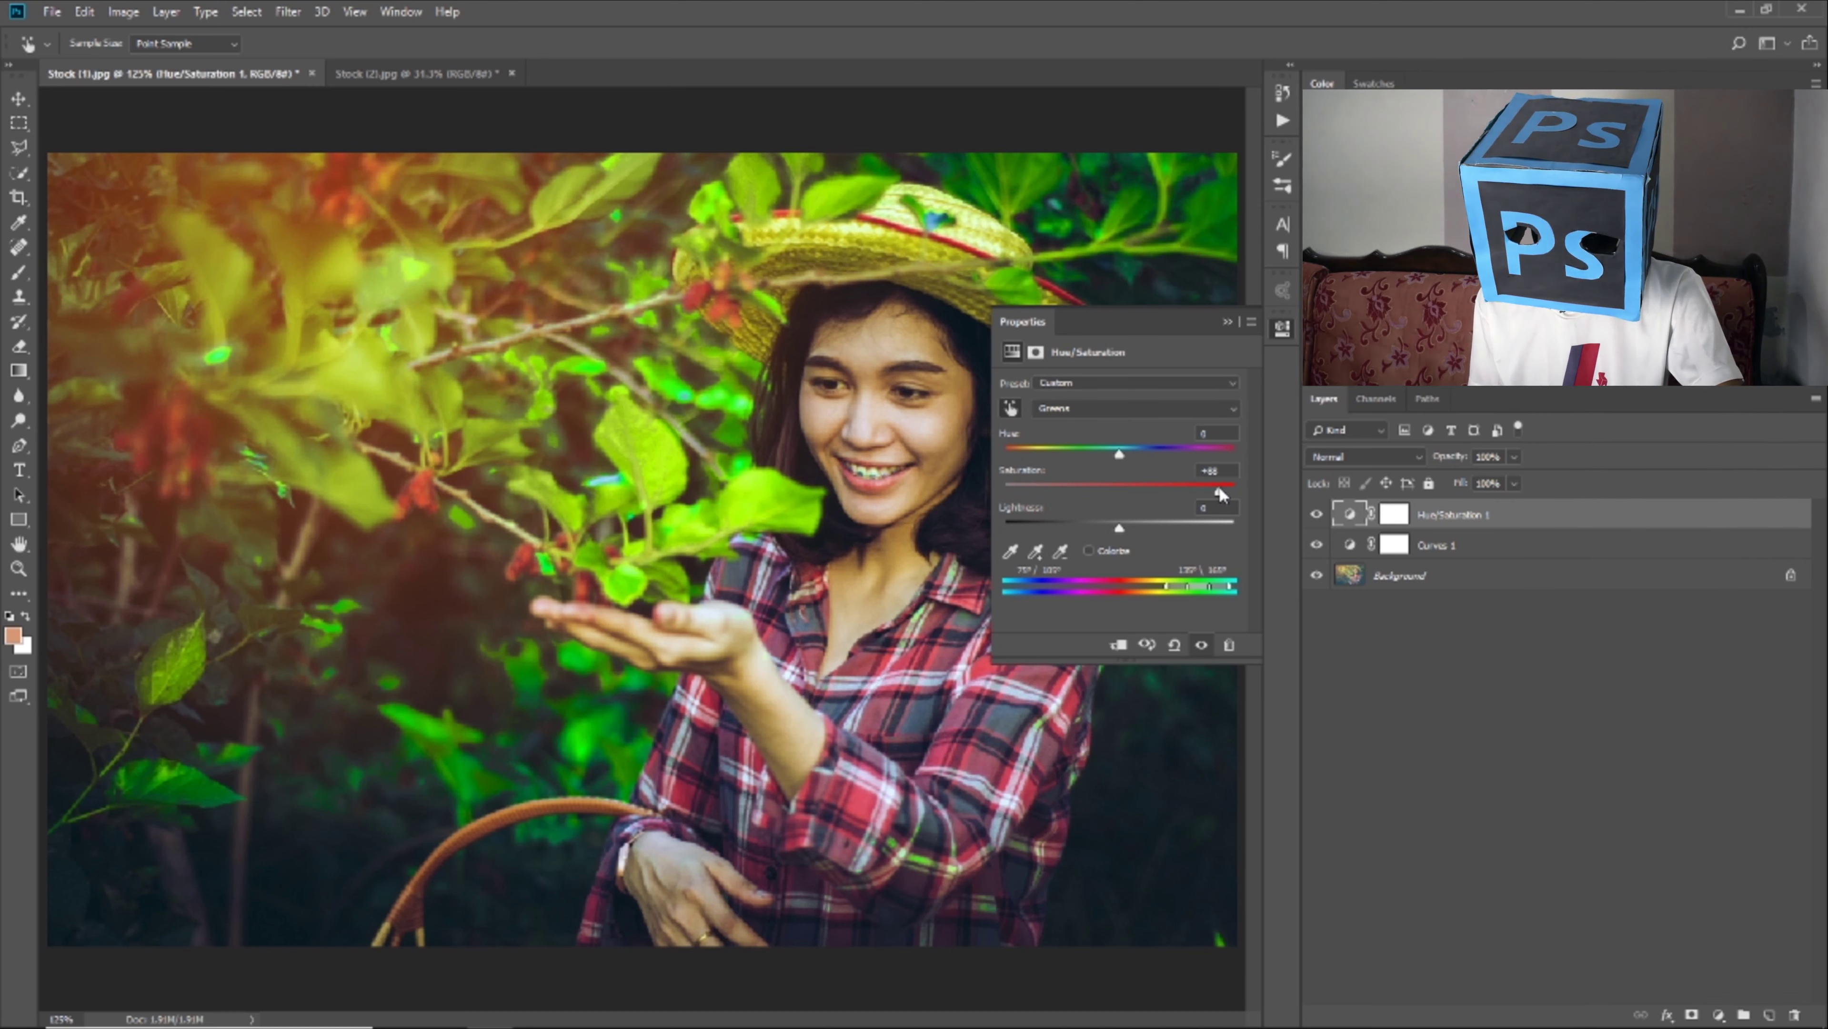
pyautogui.moveTo(1208, 492); pyautogui.dragTo(1183, 491)
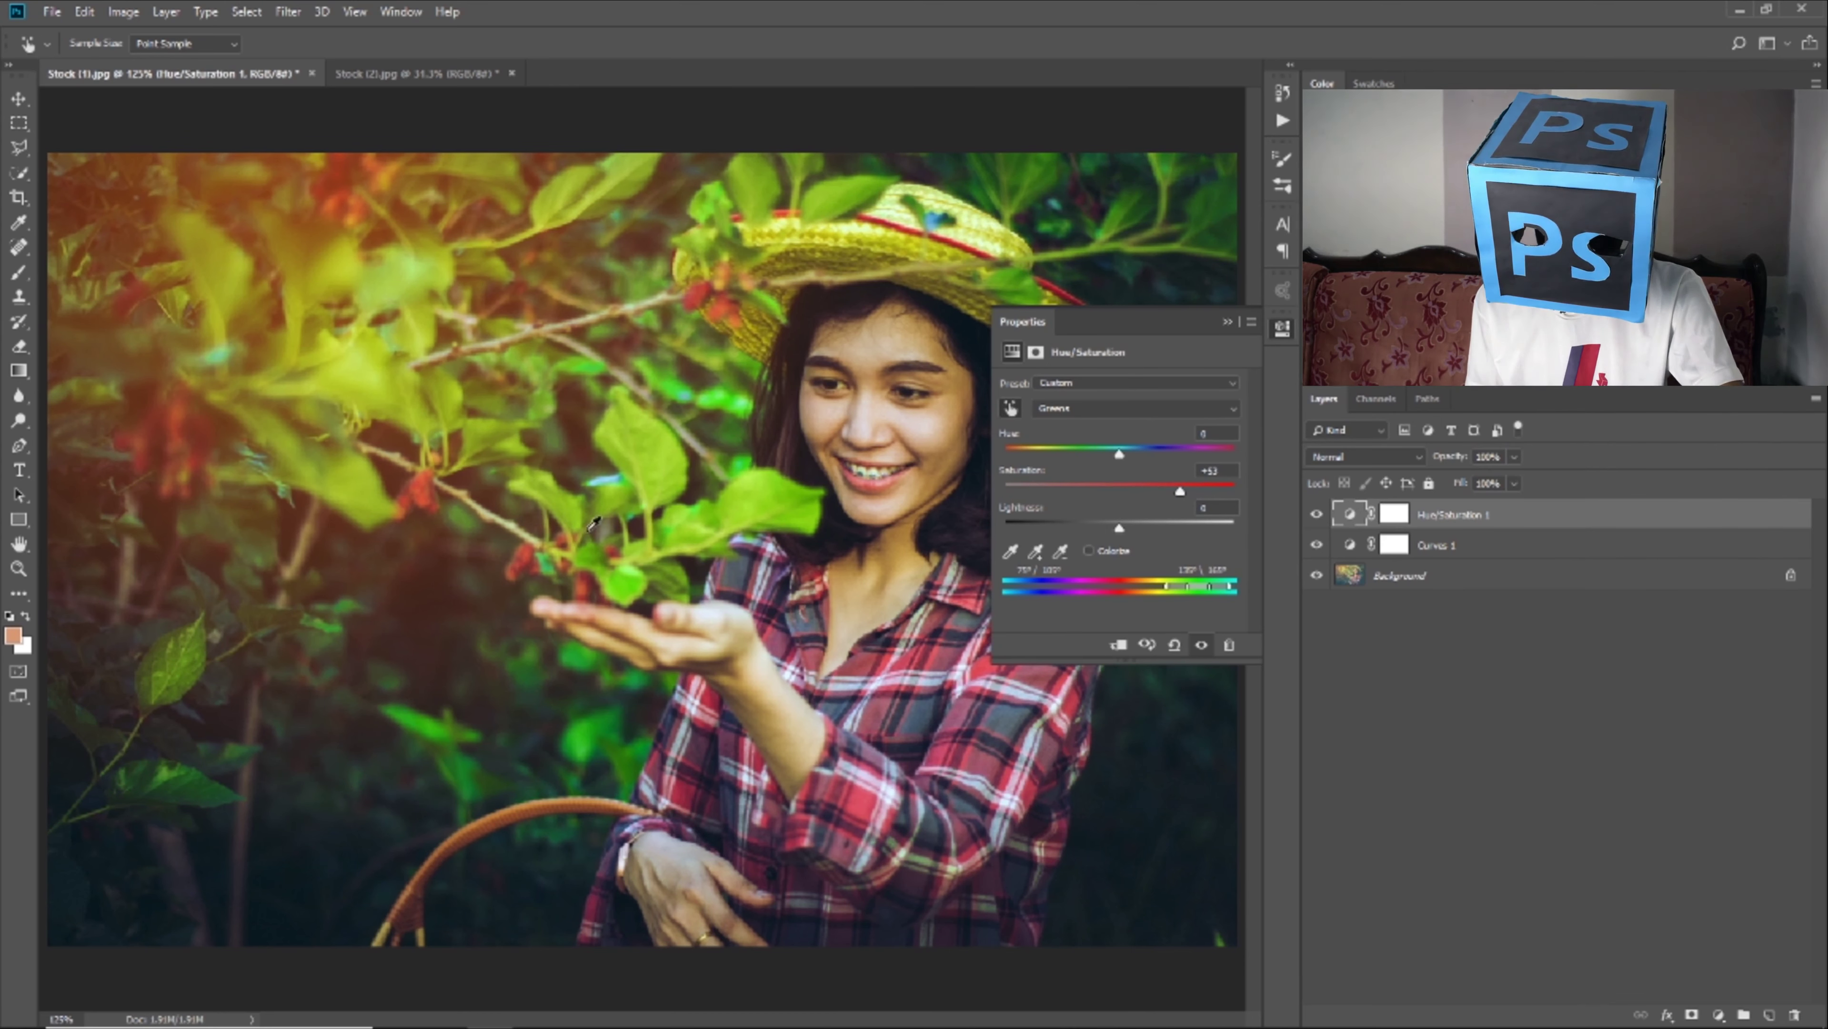
# Sample the red berries on the branch and set the Reds saturation to +12.
pyautogui.click(433, 475)
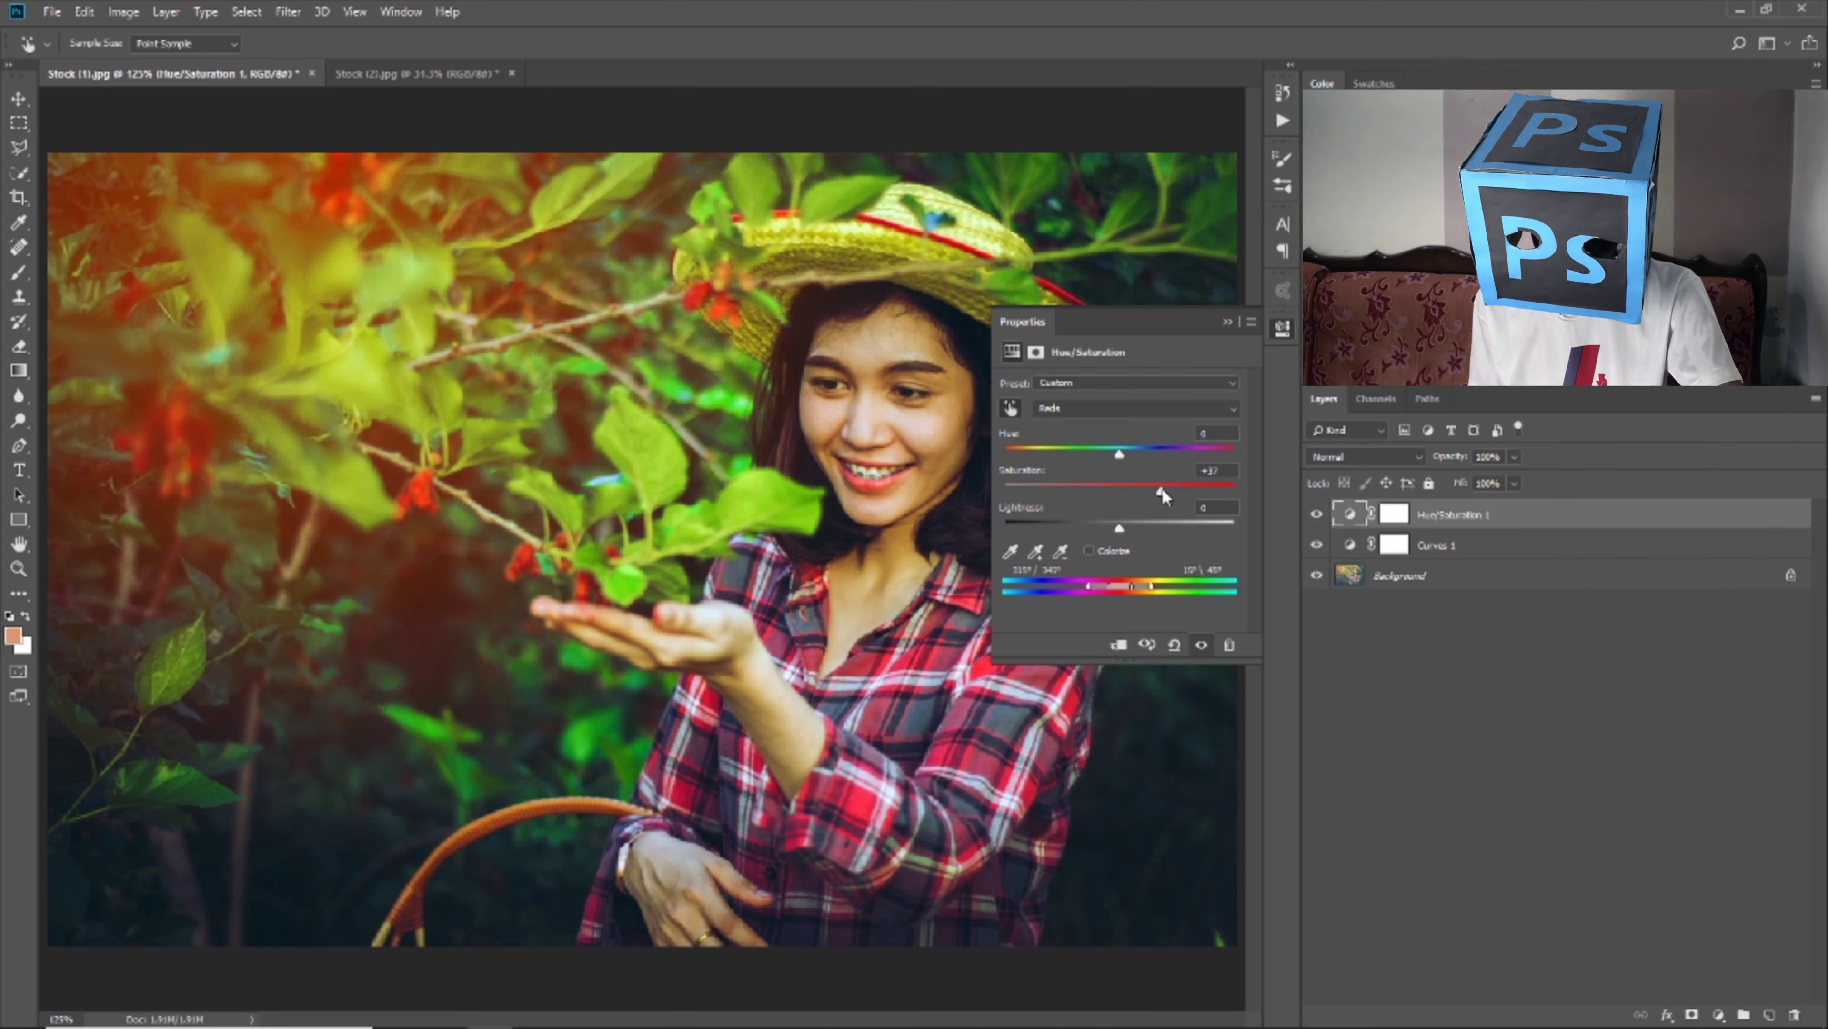
pyautogui.moveTo(1118, 487); pyautogui.dragTo(1135, 489)
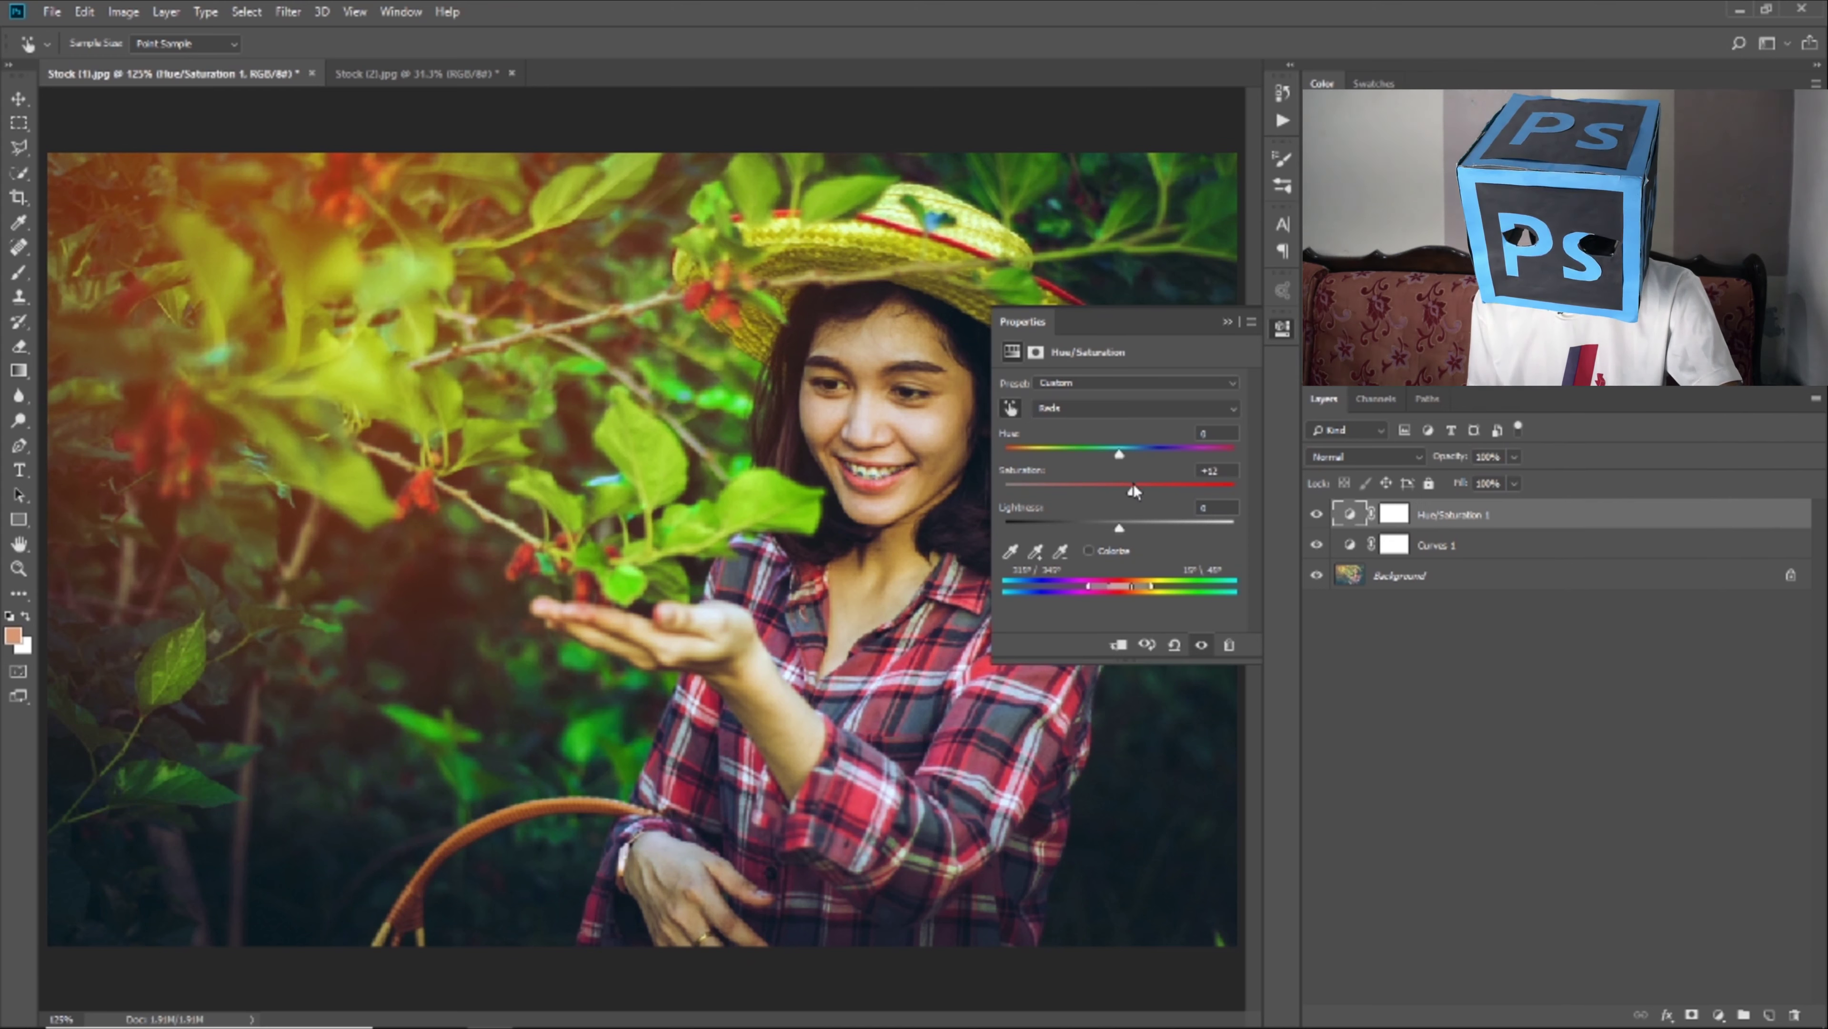
pyautogui.click(1053, 406)
pyautogui.click(1052, 408)
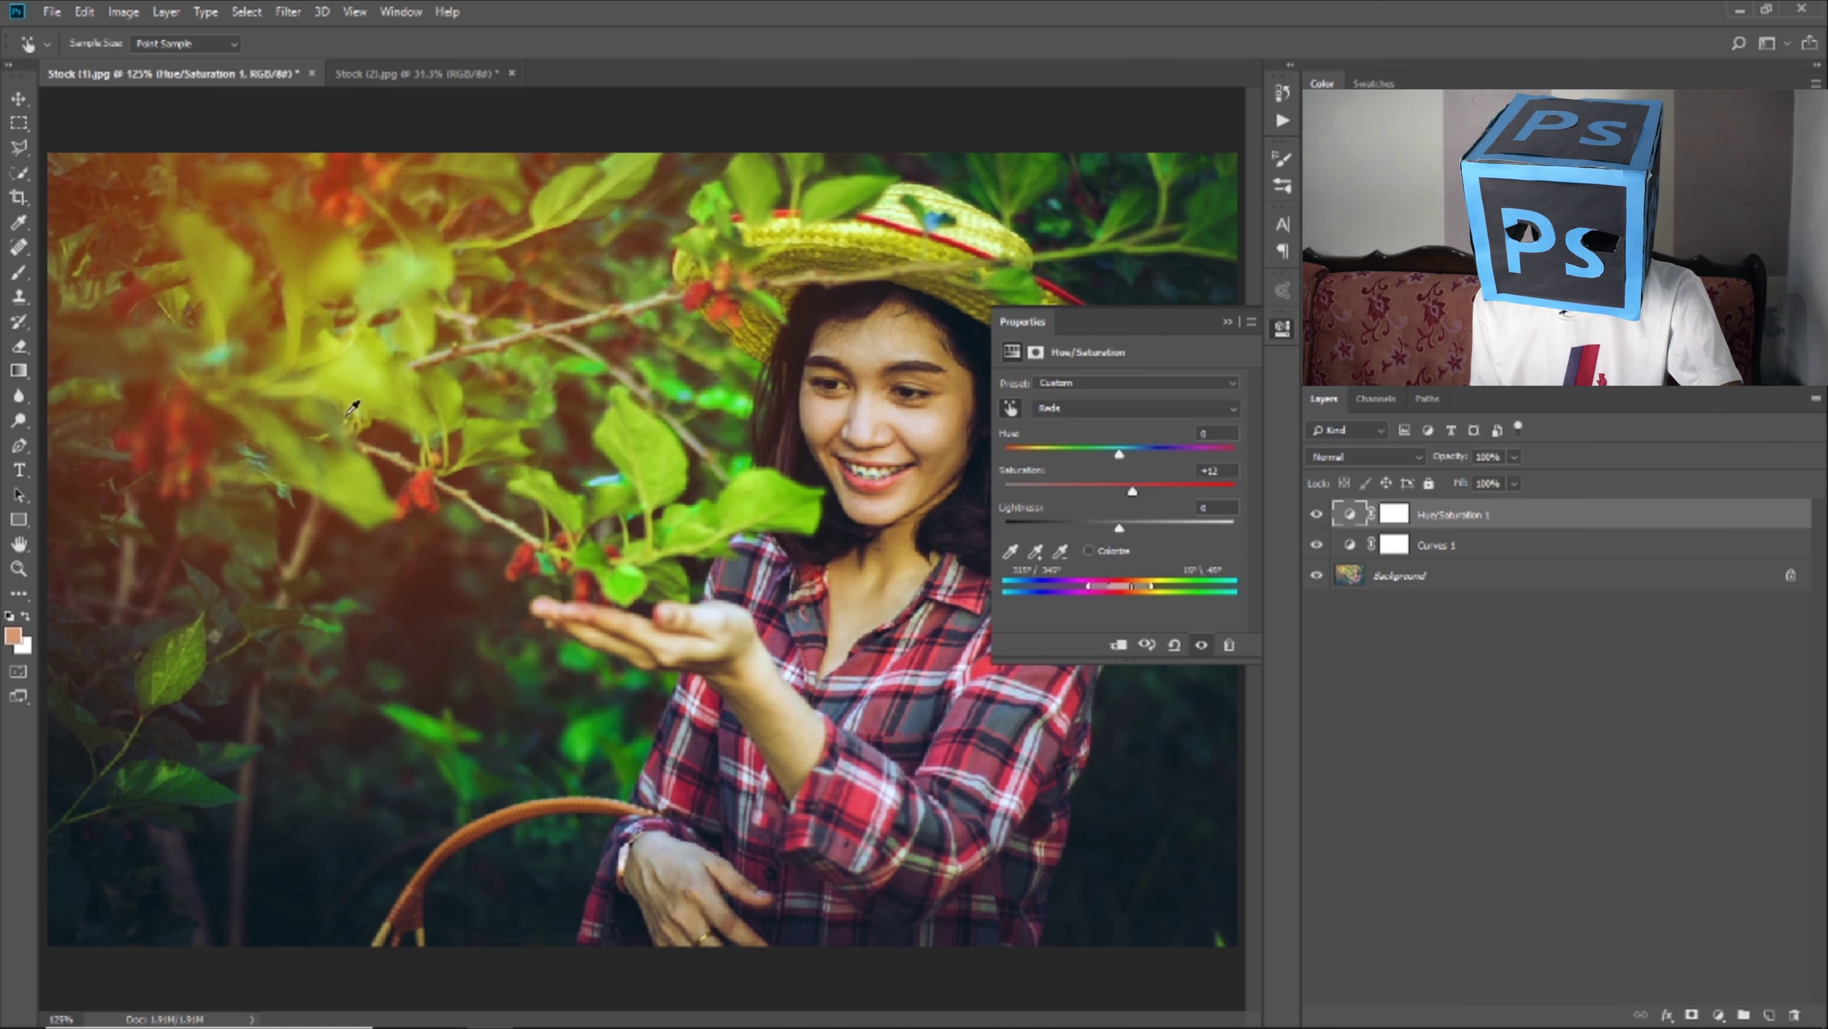
# Sample the bright leaf above the hand, set the Yellows hue to +7 and collapse the adjustment settings.
pyautogui.click(659, 449)
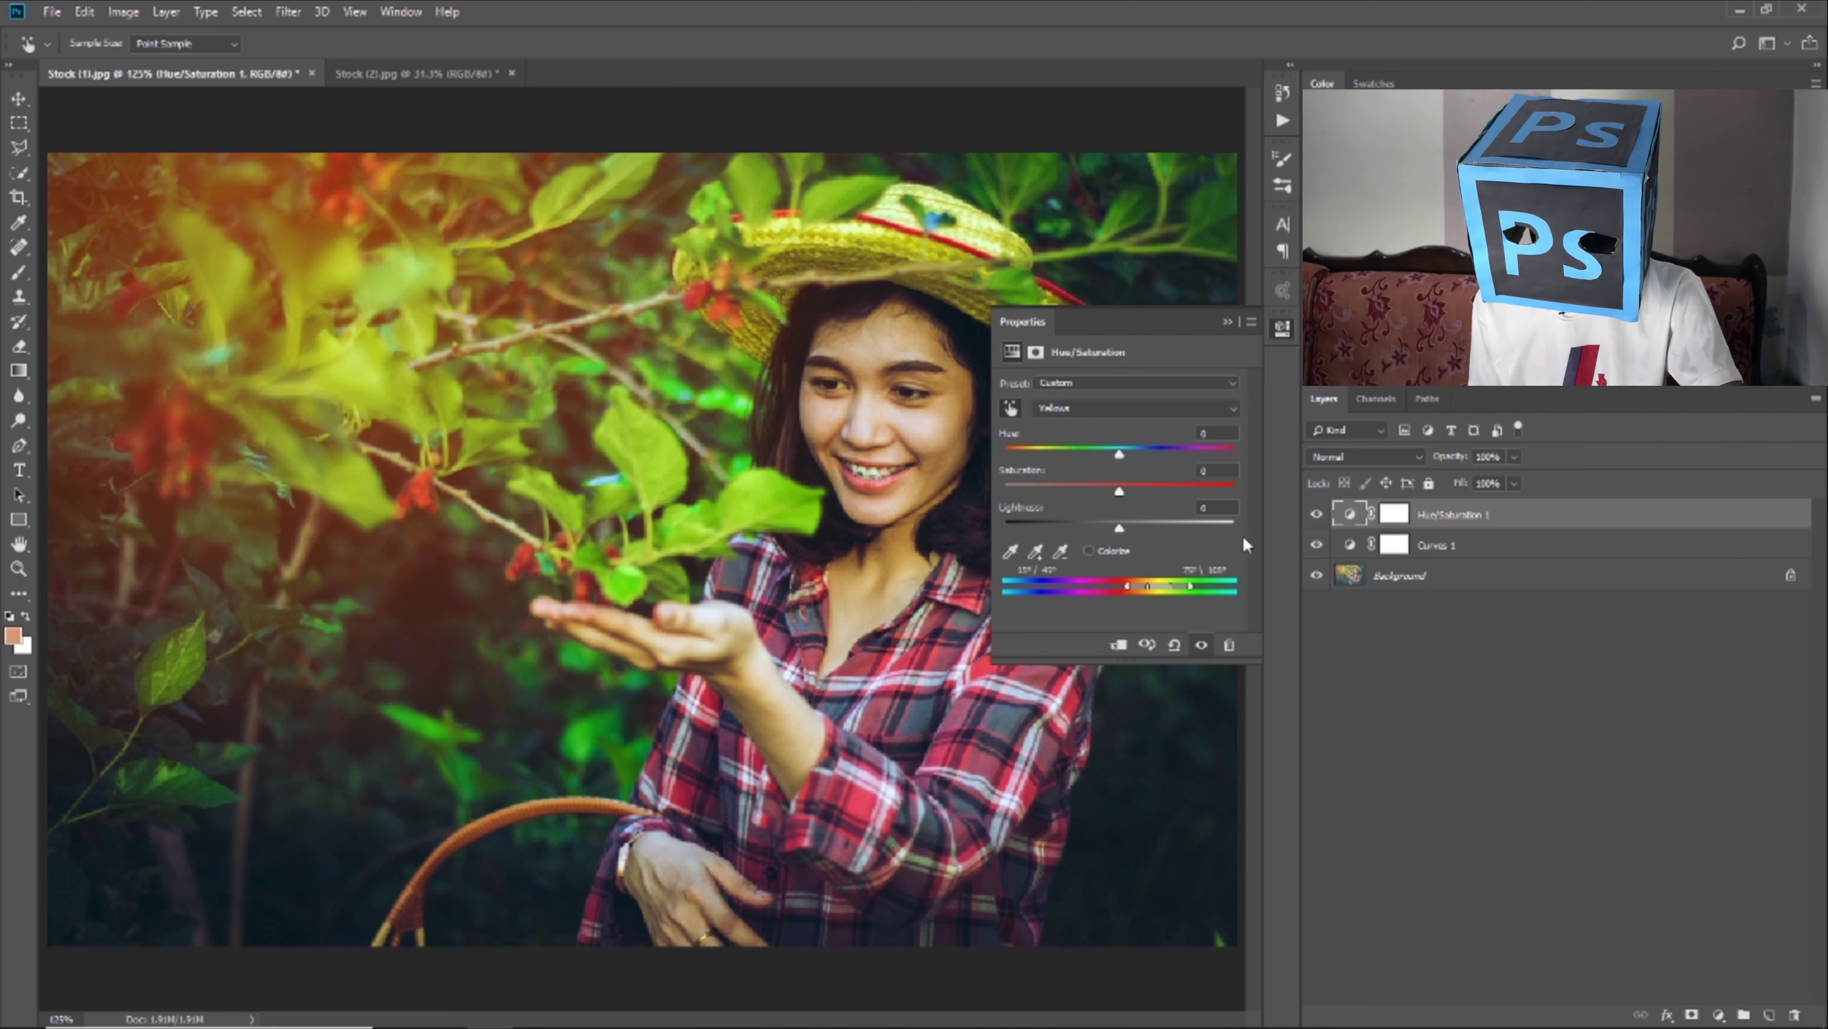
pyautogui.moveTo(1115, 457)
pyautogui.mouseDown()
pyautogui.moveTo(1078, 443)
pyautogui.moveTo(1153, 453)
pyautogui.moveTo(1126, 452)
pyautogui.mouseUp()
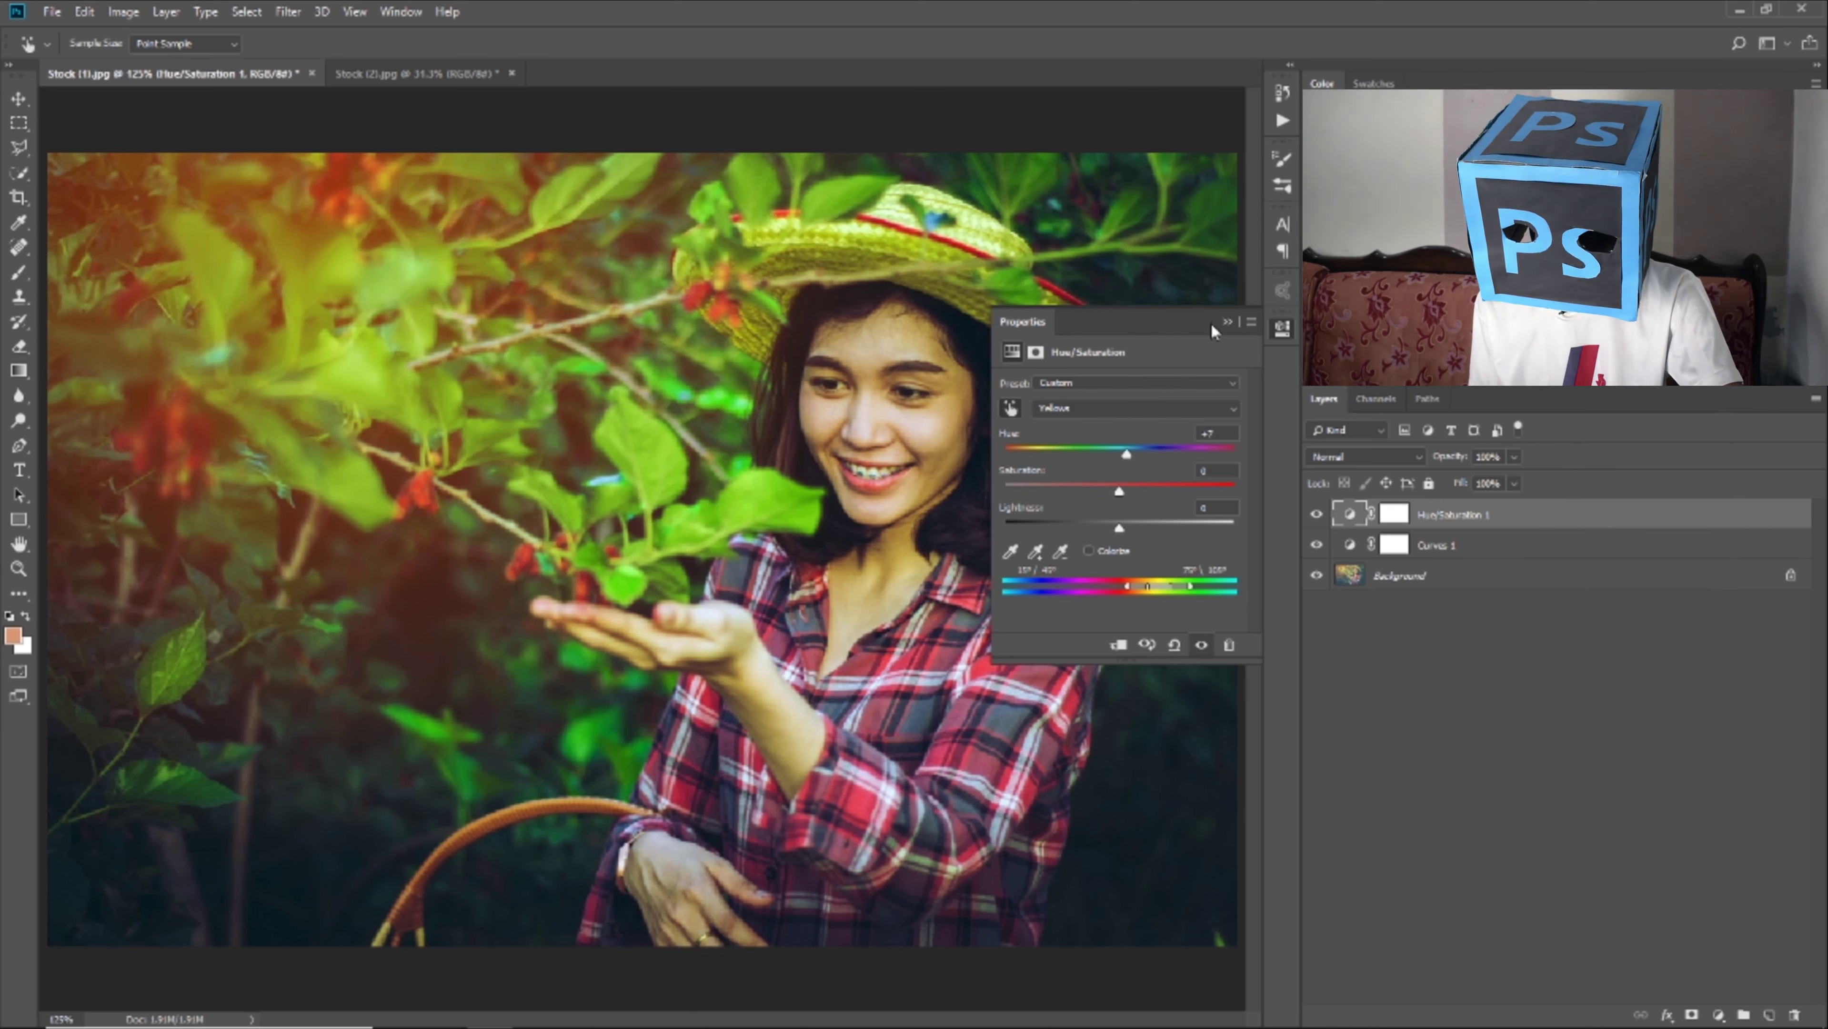
pyautogui.click(1226, 322)
# Compare the photo without the Hue/Saturation layer, then set that layer's opacity to 80%.
pyautogui.click(1315, 515)
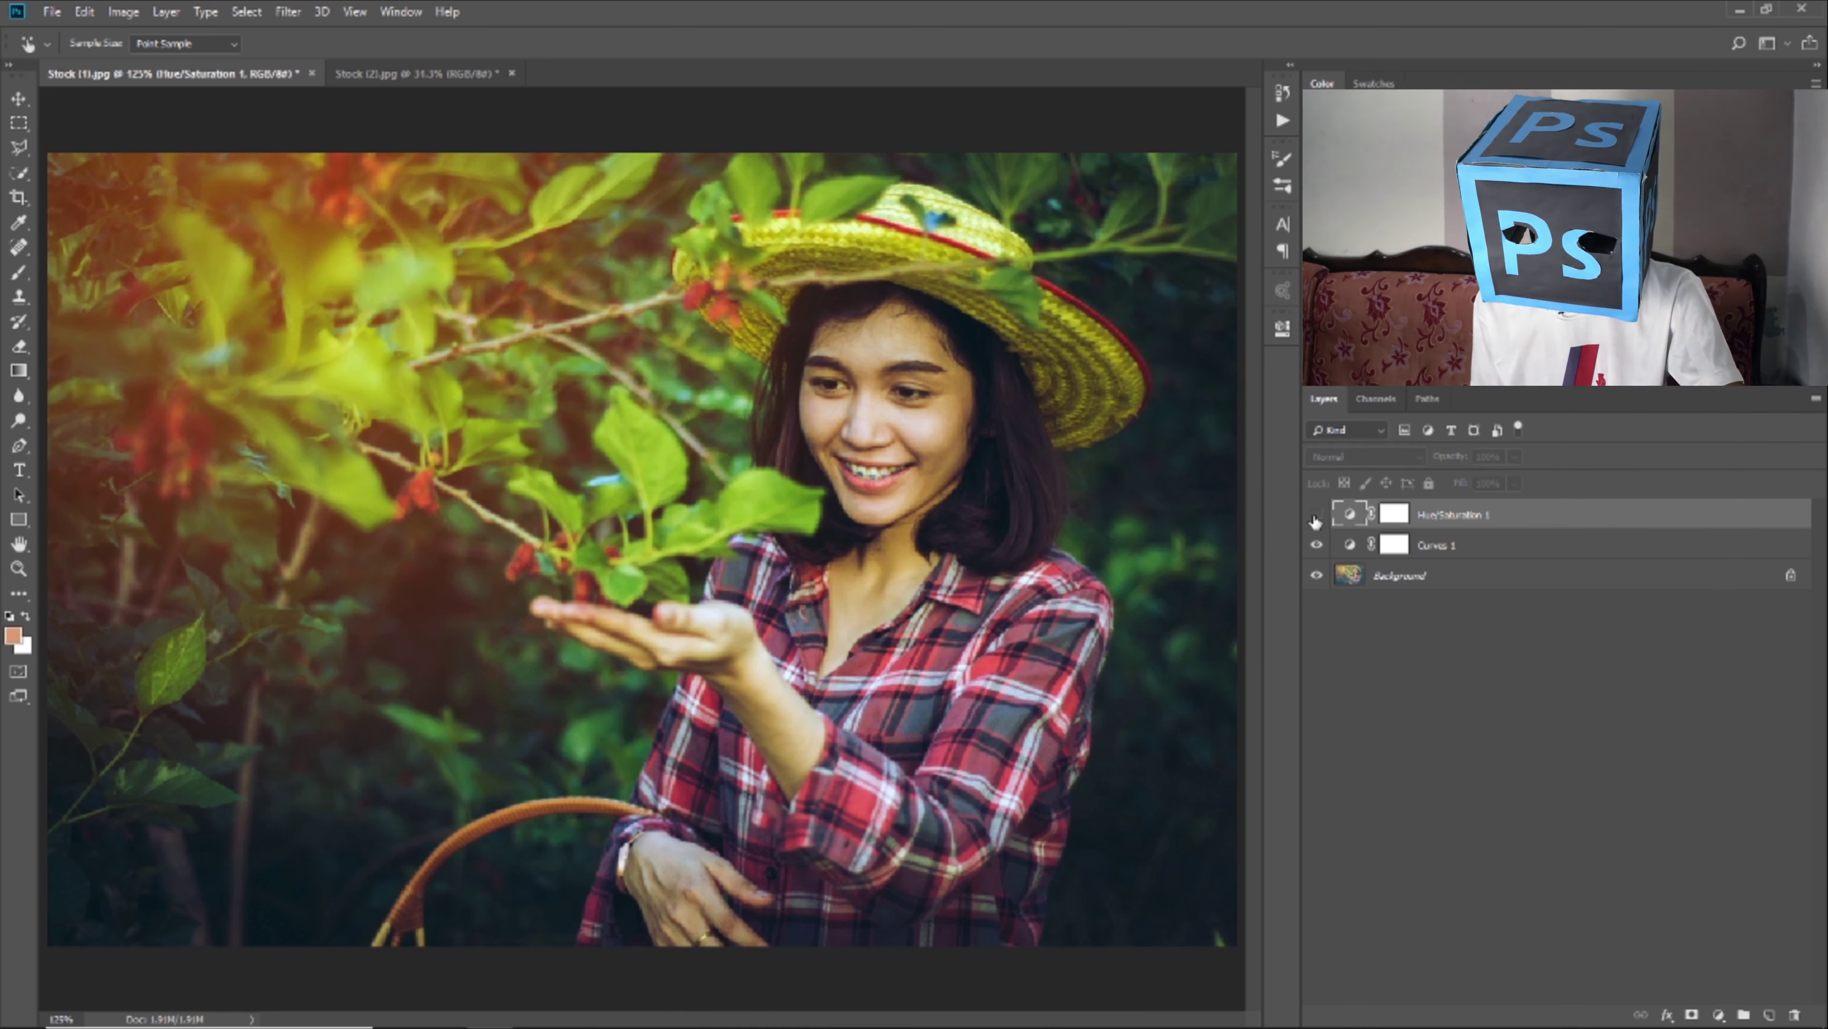
pyautogui.click(1487, 456)
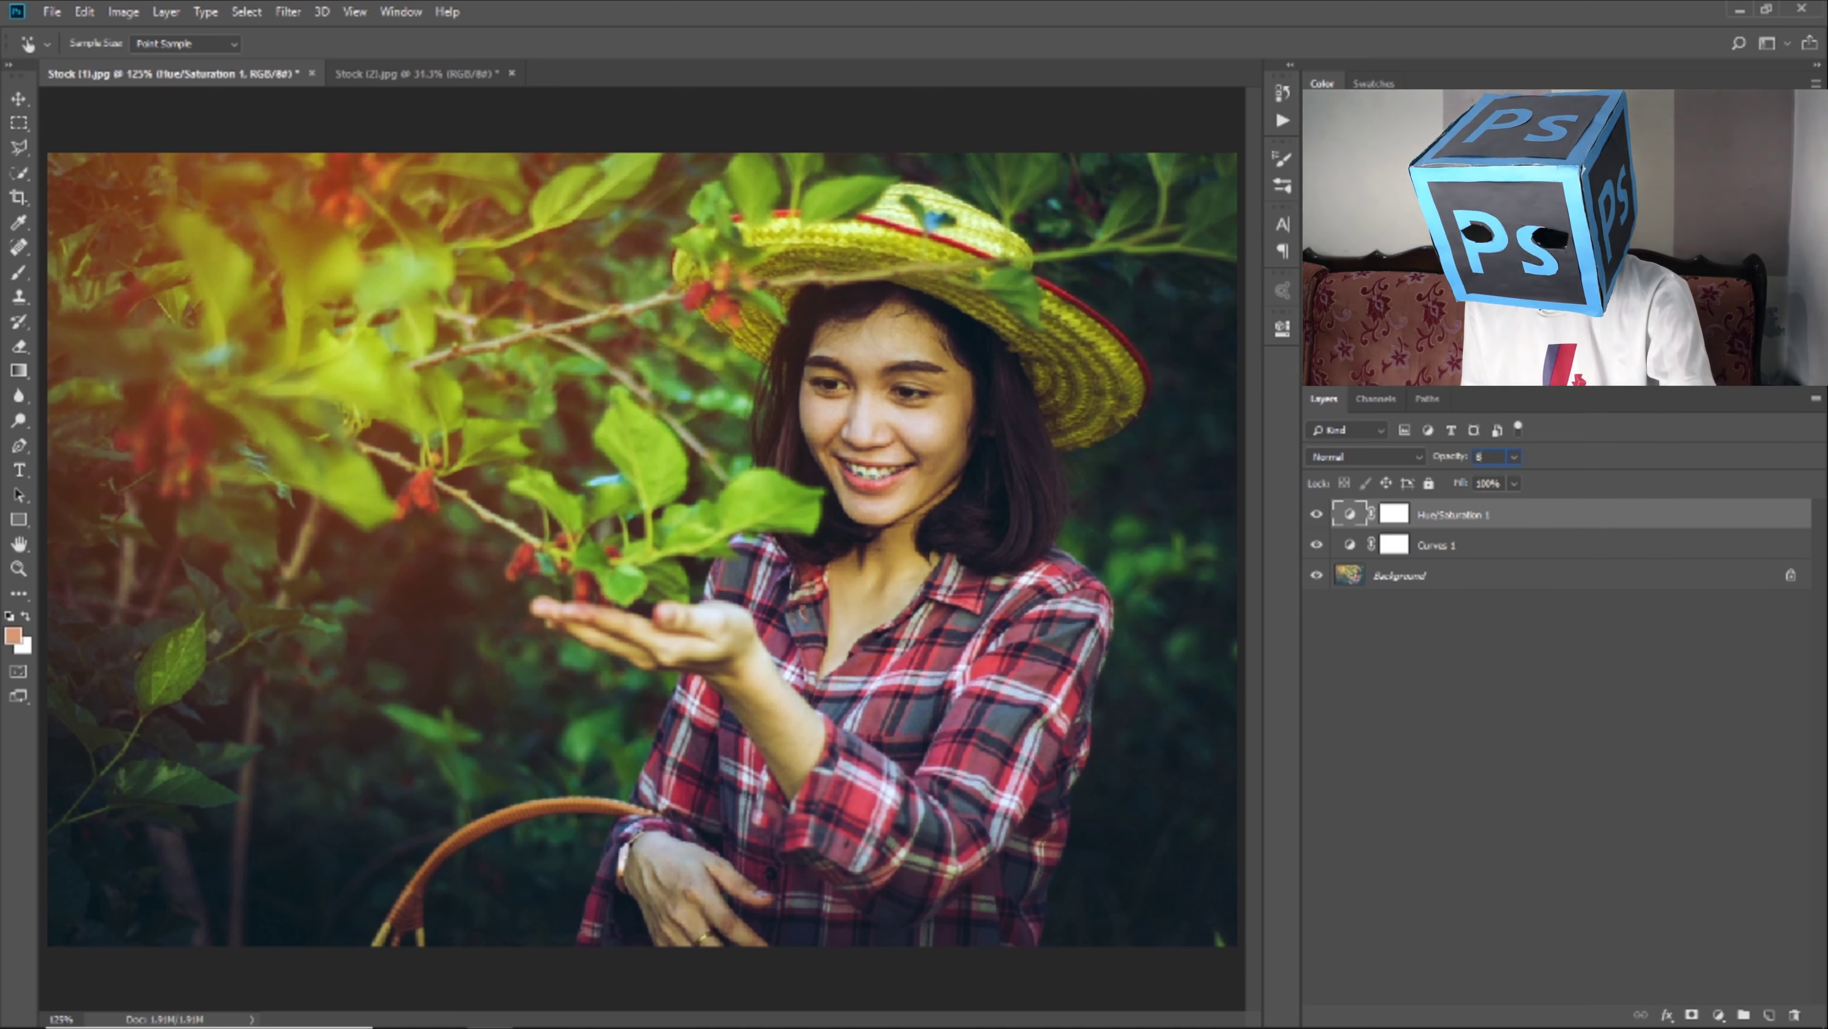
pyautogui.write('80')
pyautogui.press('Return')
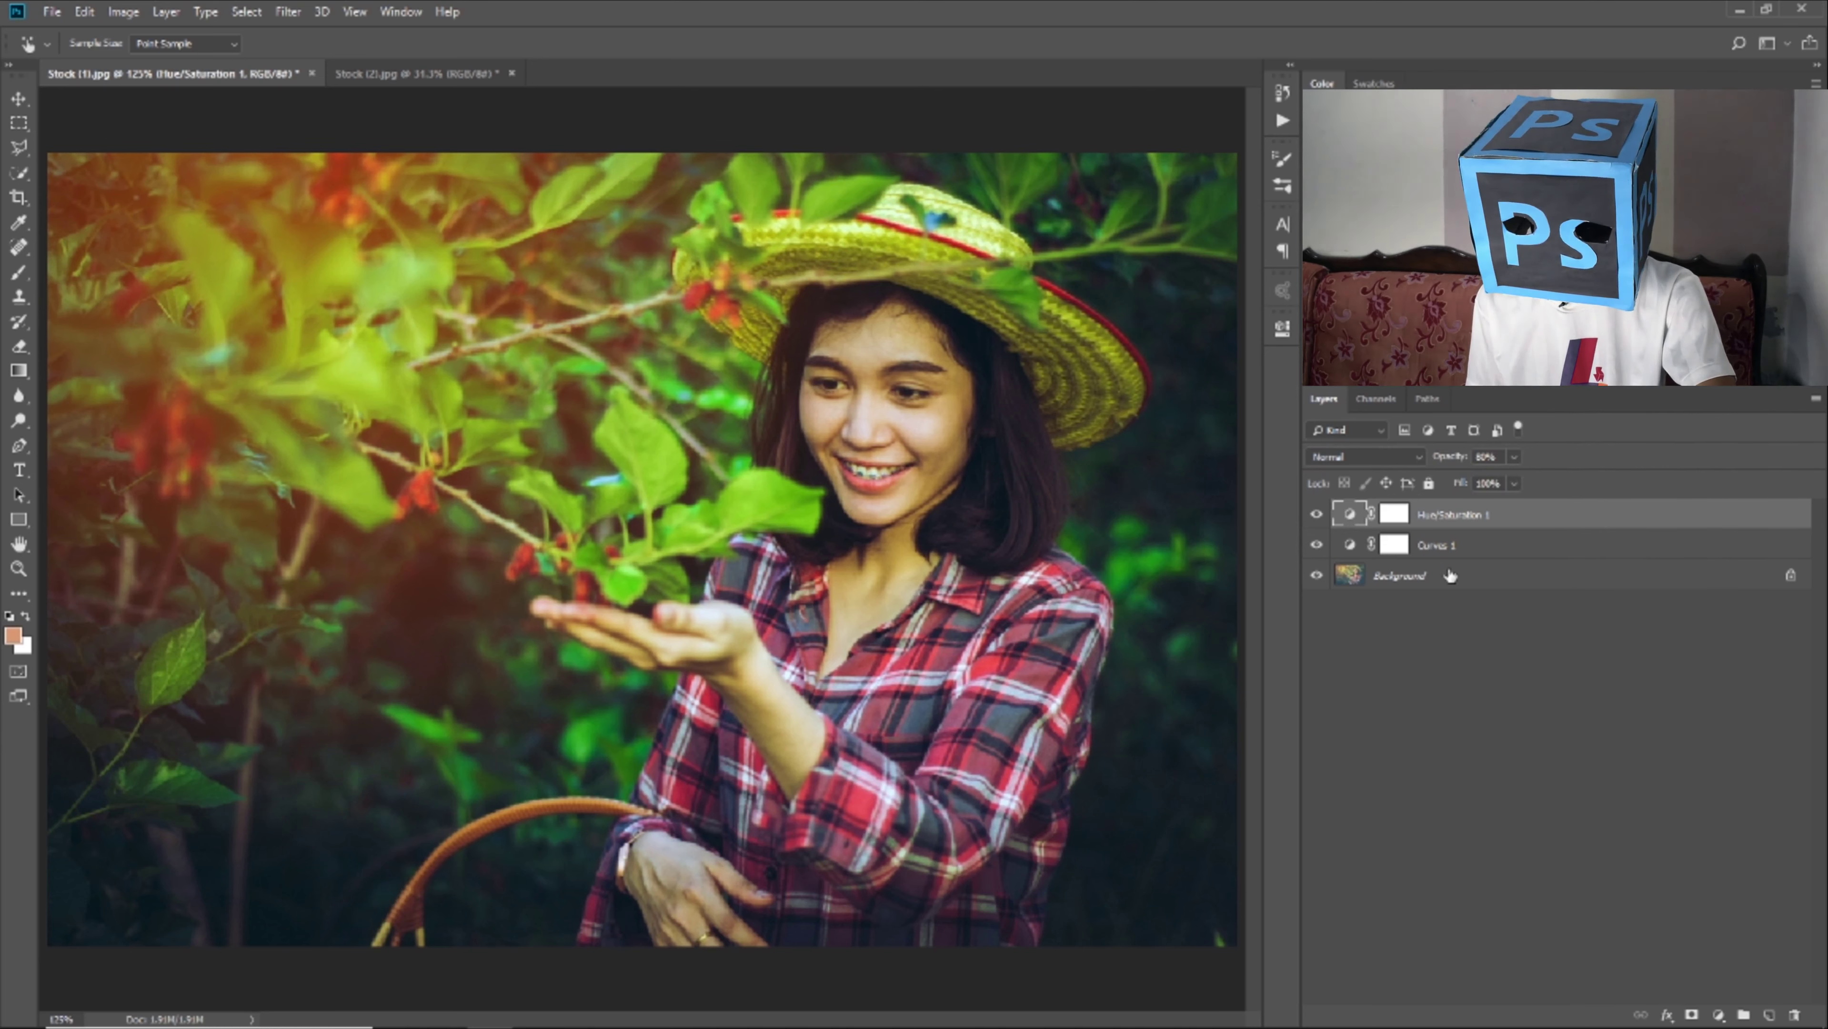
# Switch to the Move tool and stamp all visible layers into a new merged layer on top.
pyautogui.press('v')
pyautogui.hotkey('ctrl', 'shift', 'alt', 'e')
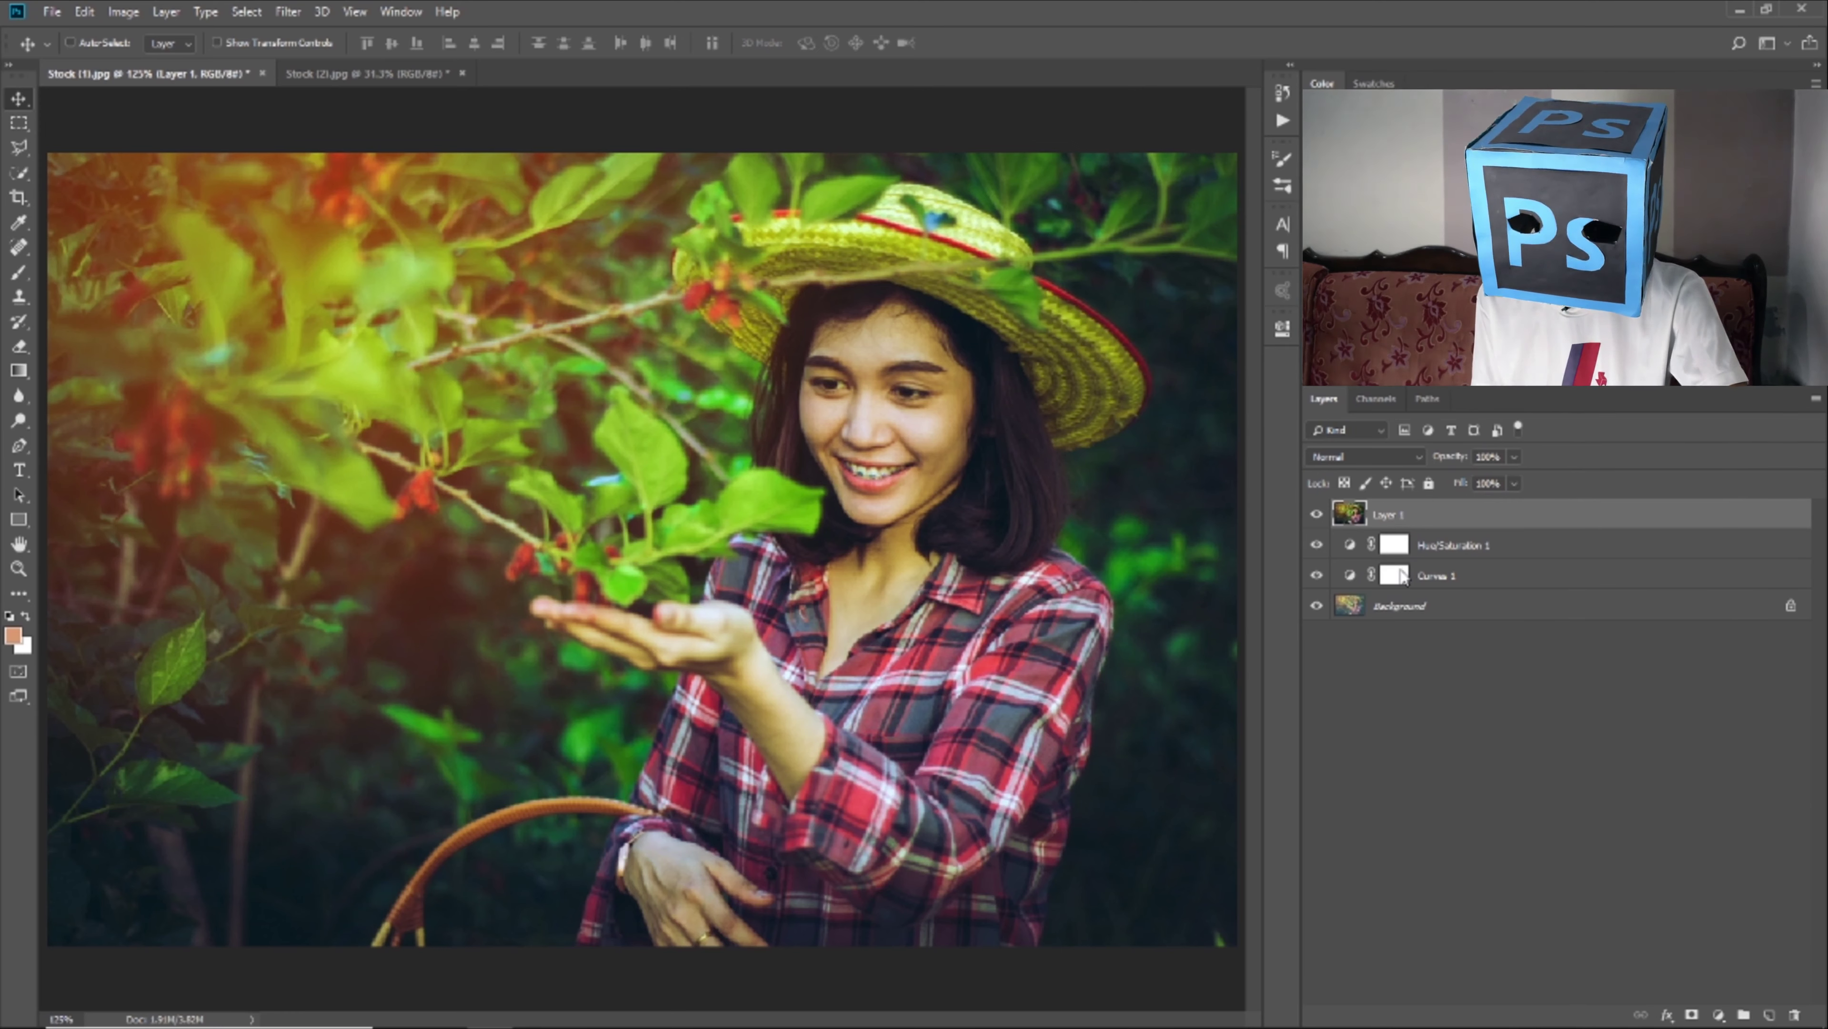
# In the Camera Raw Filter, set temperature -5, tint +7, exposure -0.15, contrast +5, highlights -16, shadows +22, whites +28, blacks +16, clarity -3 and dehaze +5.
pyautogui.hotkey('ctrl', 'shift', 'a')
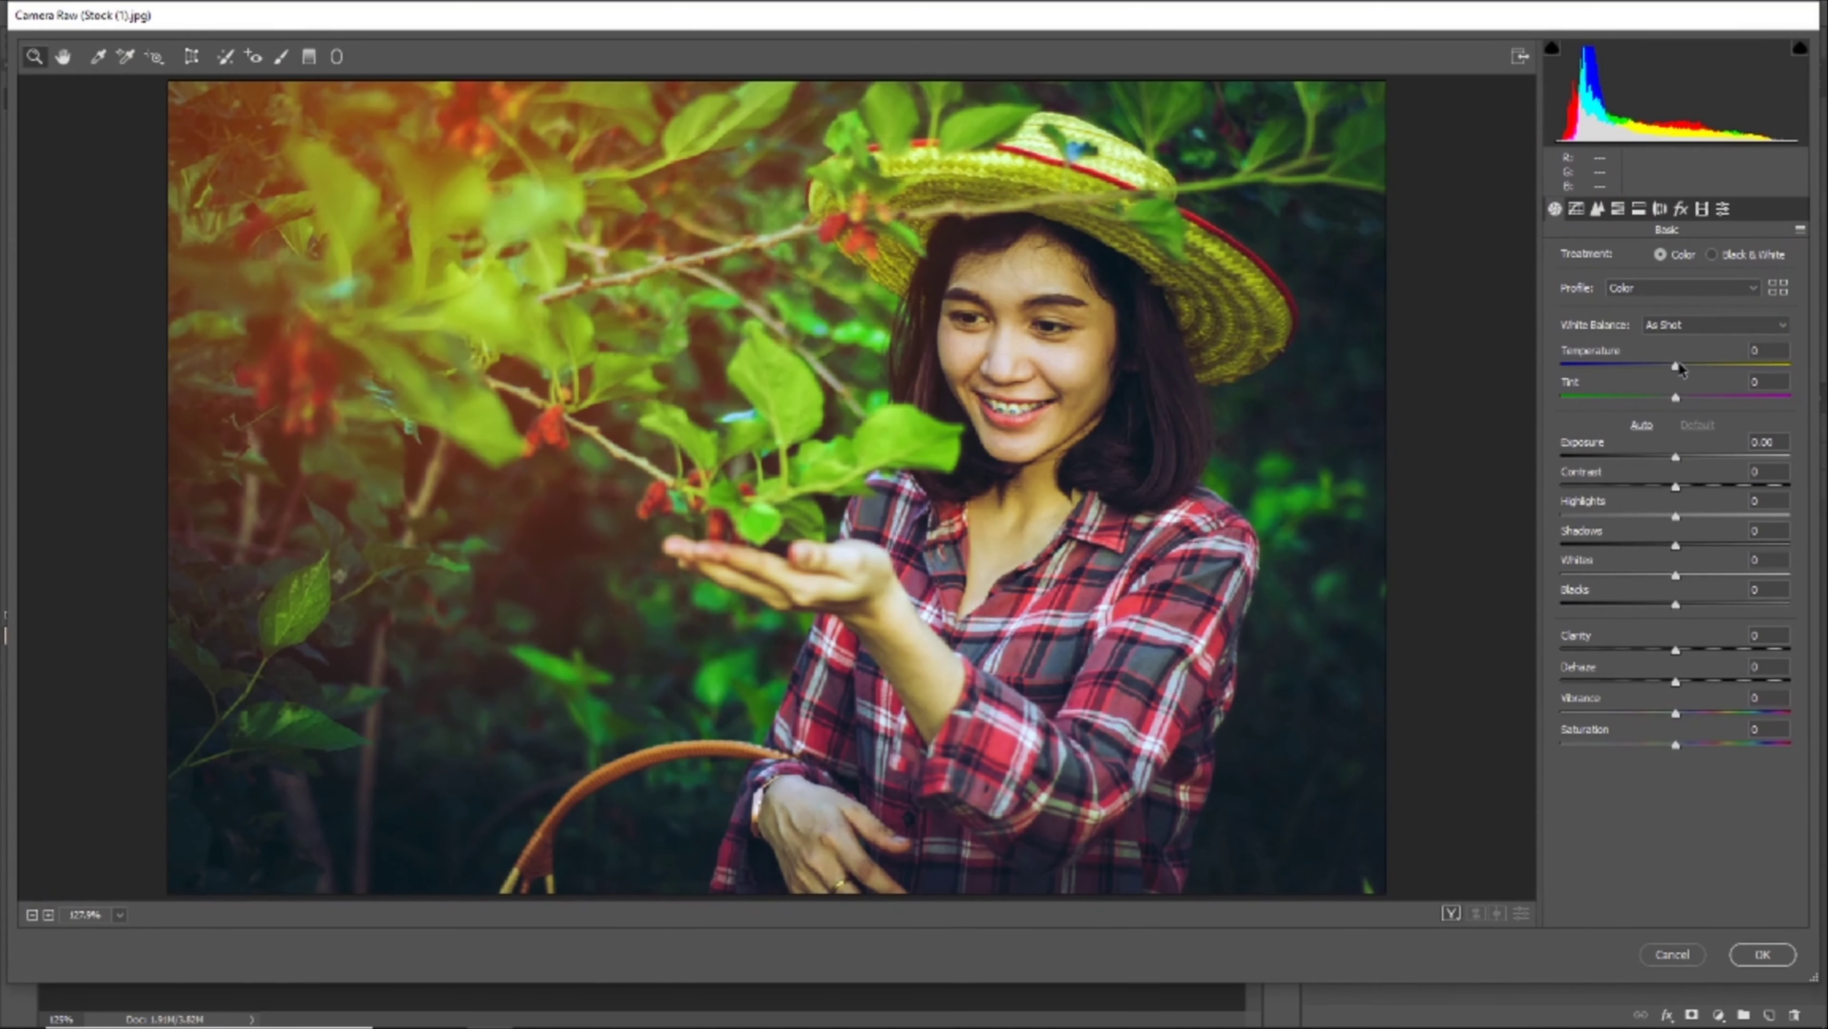
pyautogui.moveTo(1677, 368); pyautogui.dragTo(1682, 684)
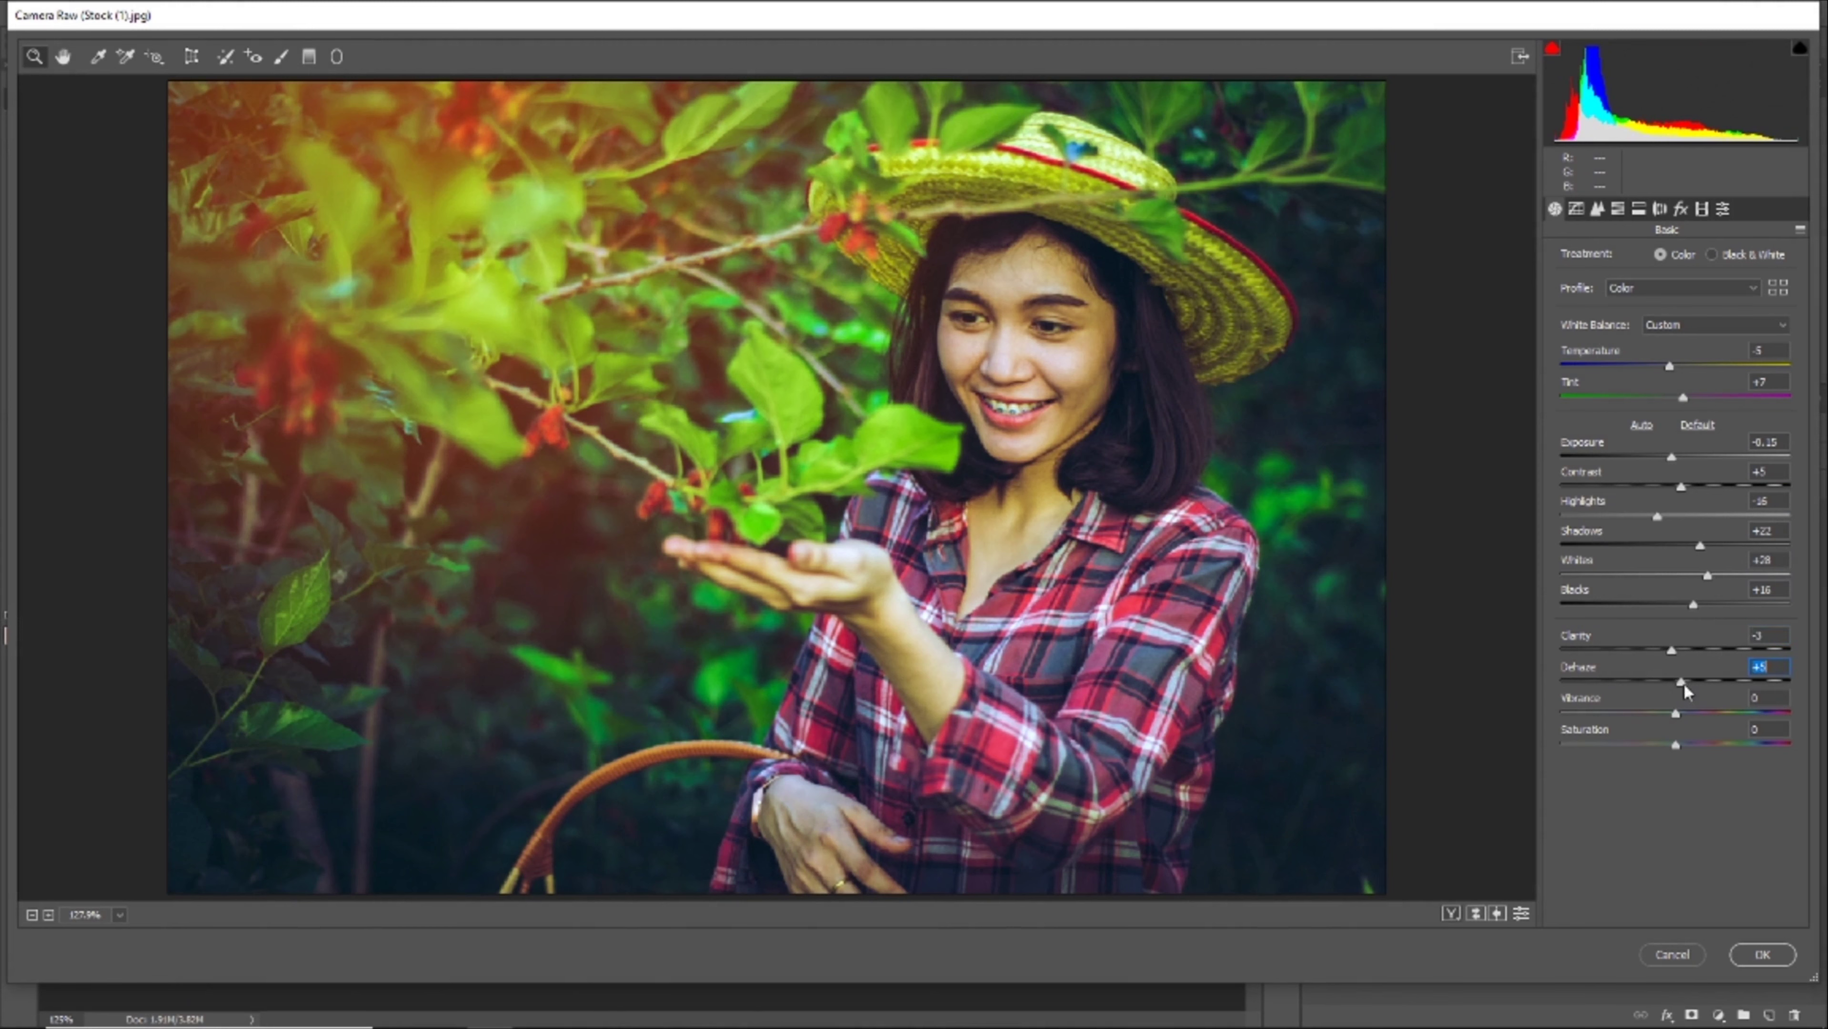
# Set the Greens hue to +36 and the Oranges saturation to +11 in the HSL adjustments, and apply the Camera Raw filter.
pyautogui.click(1617, 209)
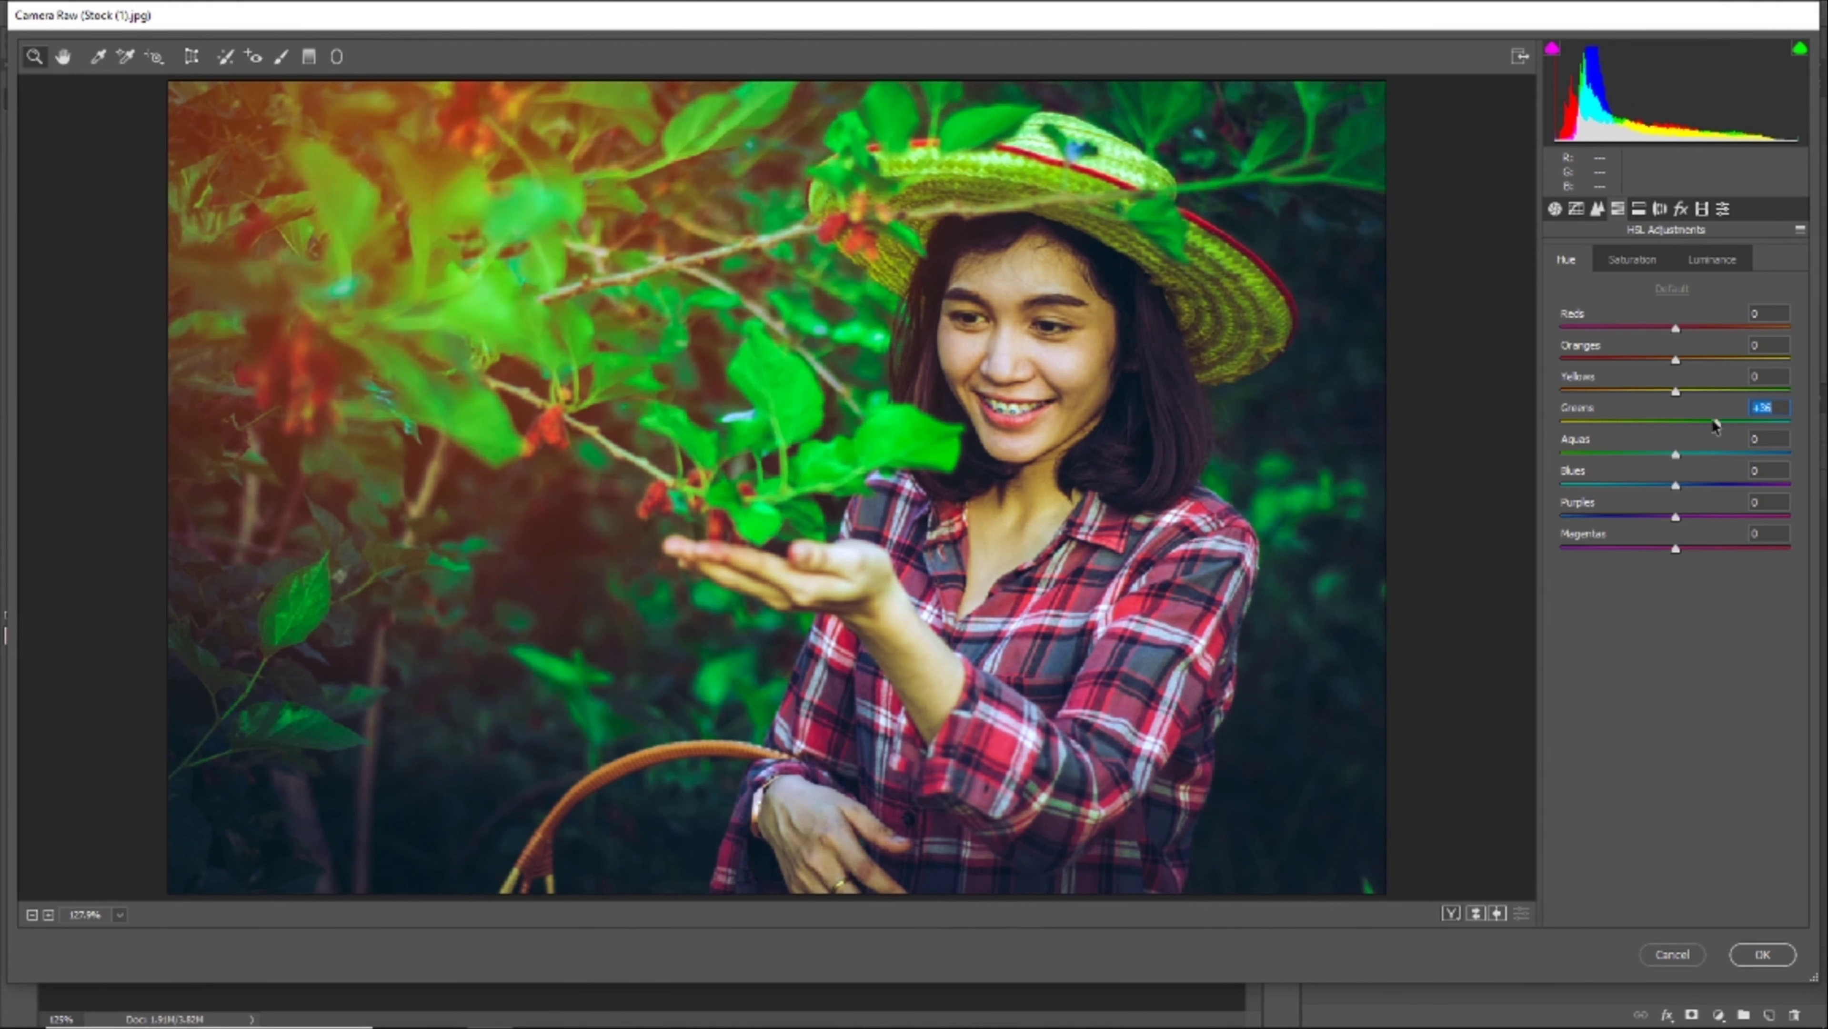
pyautogui.click(1650, 264)
pyautogui.moveTo(1677, 359); pyautogui.dragTo(1688, 360)
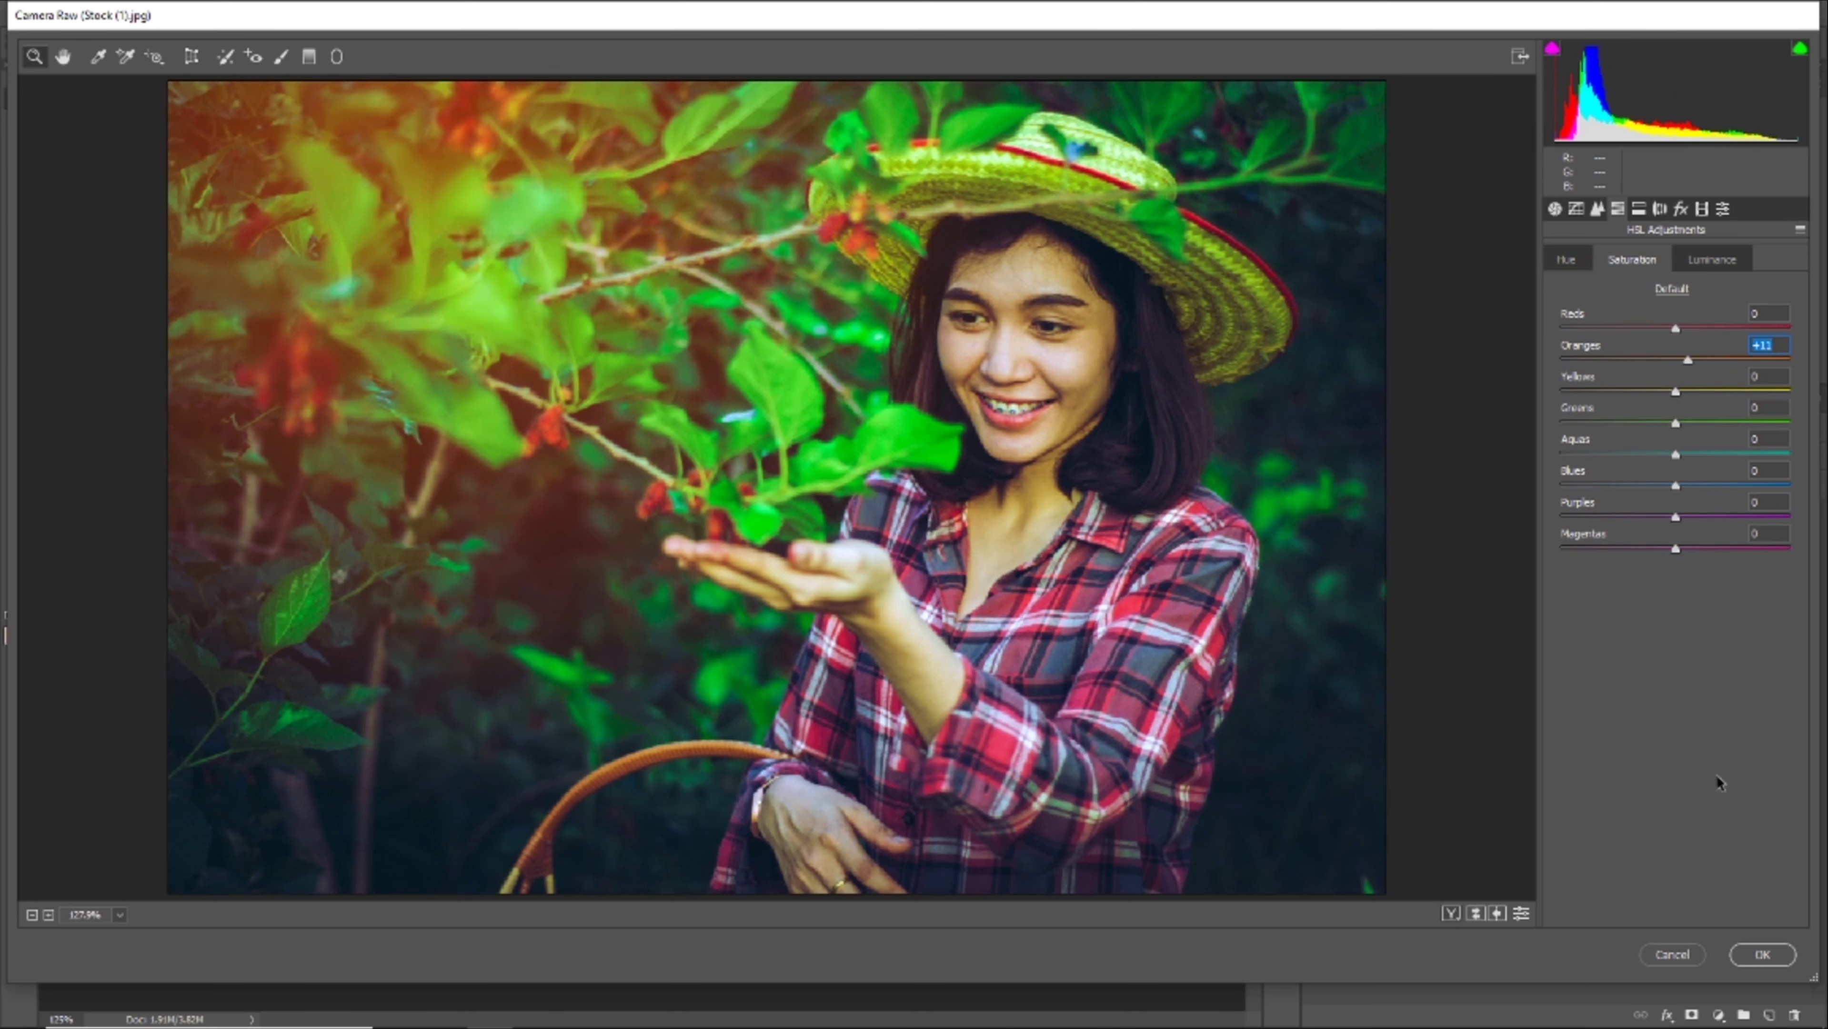
pyautogui.click(1763, 954)
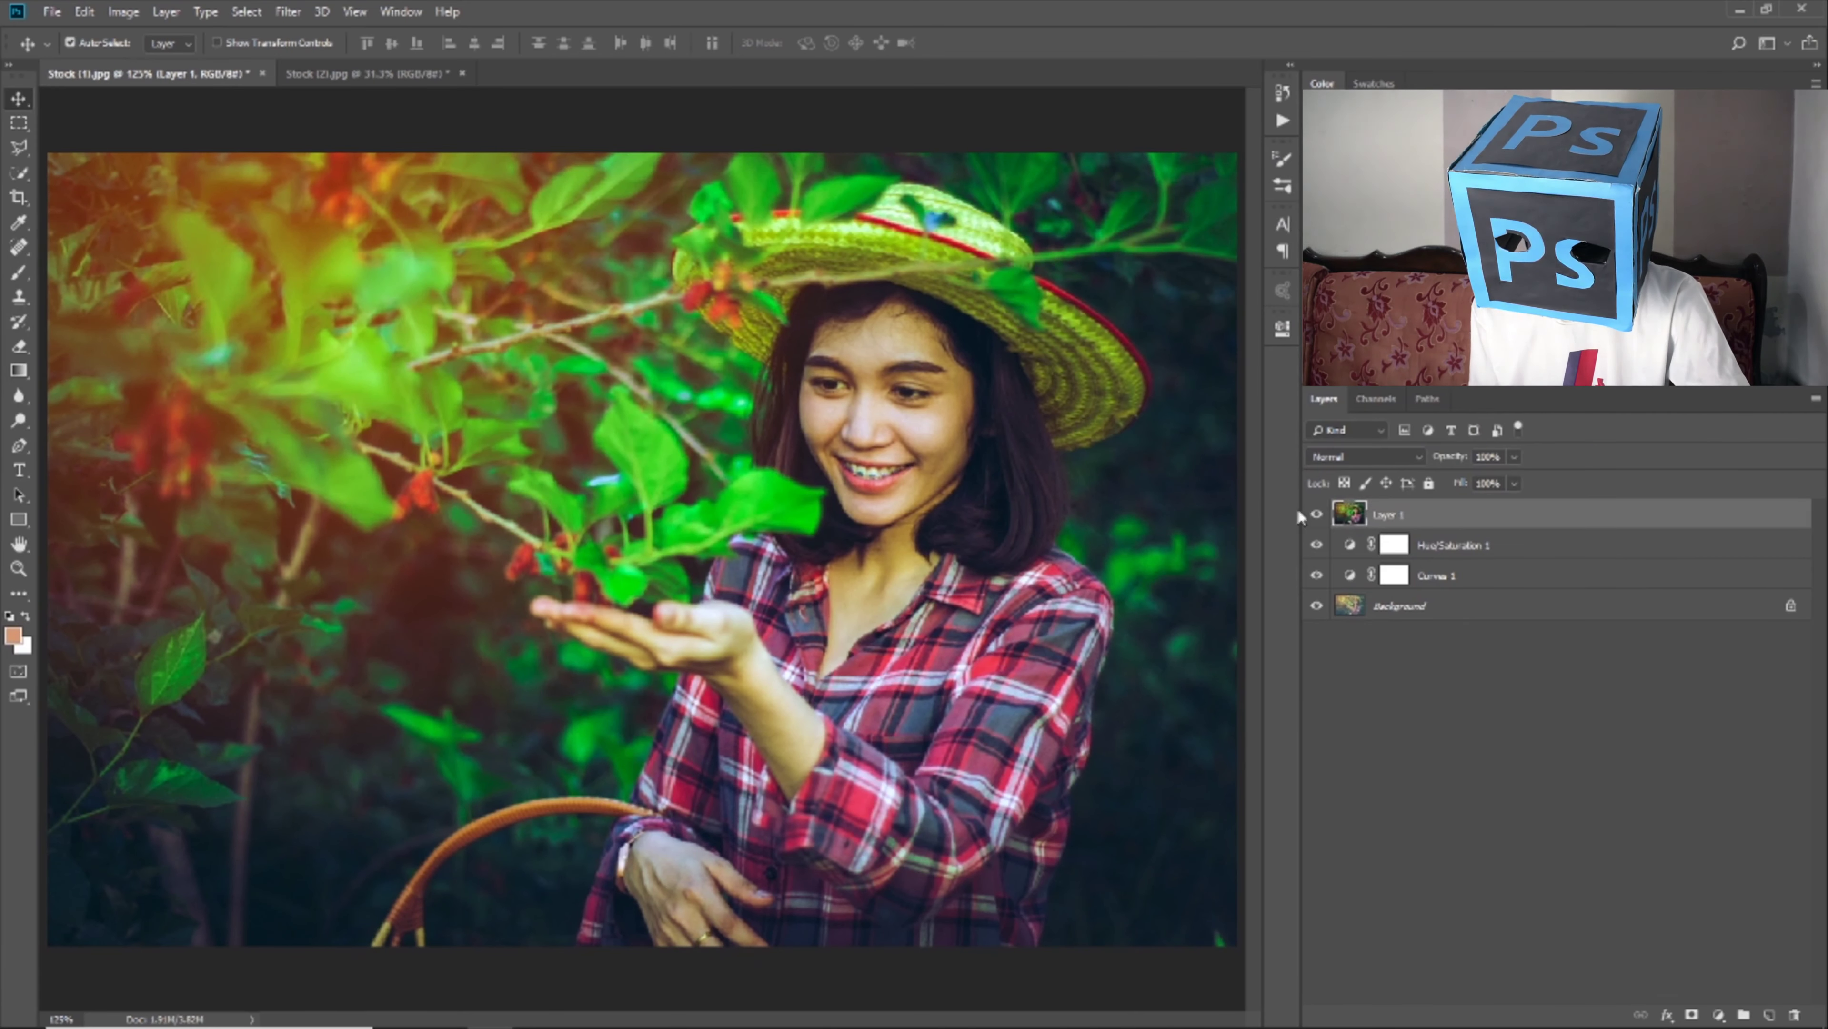
# Compare the photo with and without the merged Camera Raw layer.
pyautogui.click(1315, 515)
pyautogui.click(1314, 515)
pyautogui.click(1314, 515)
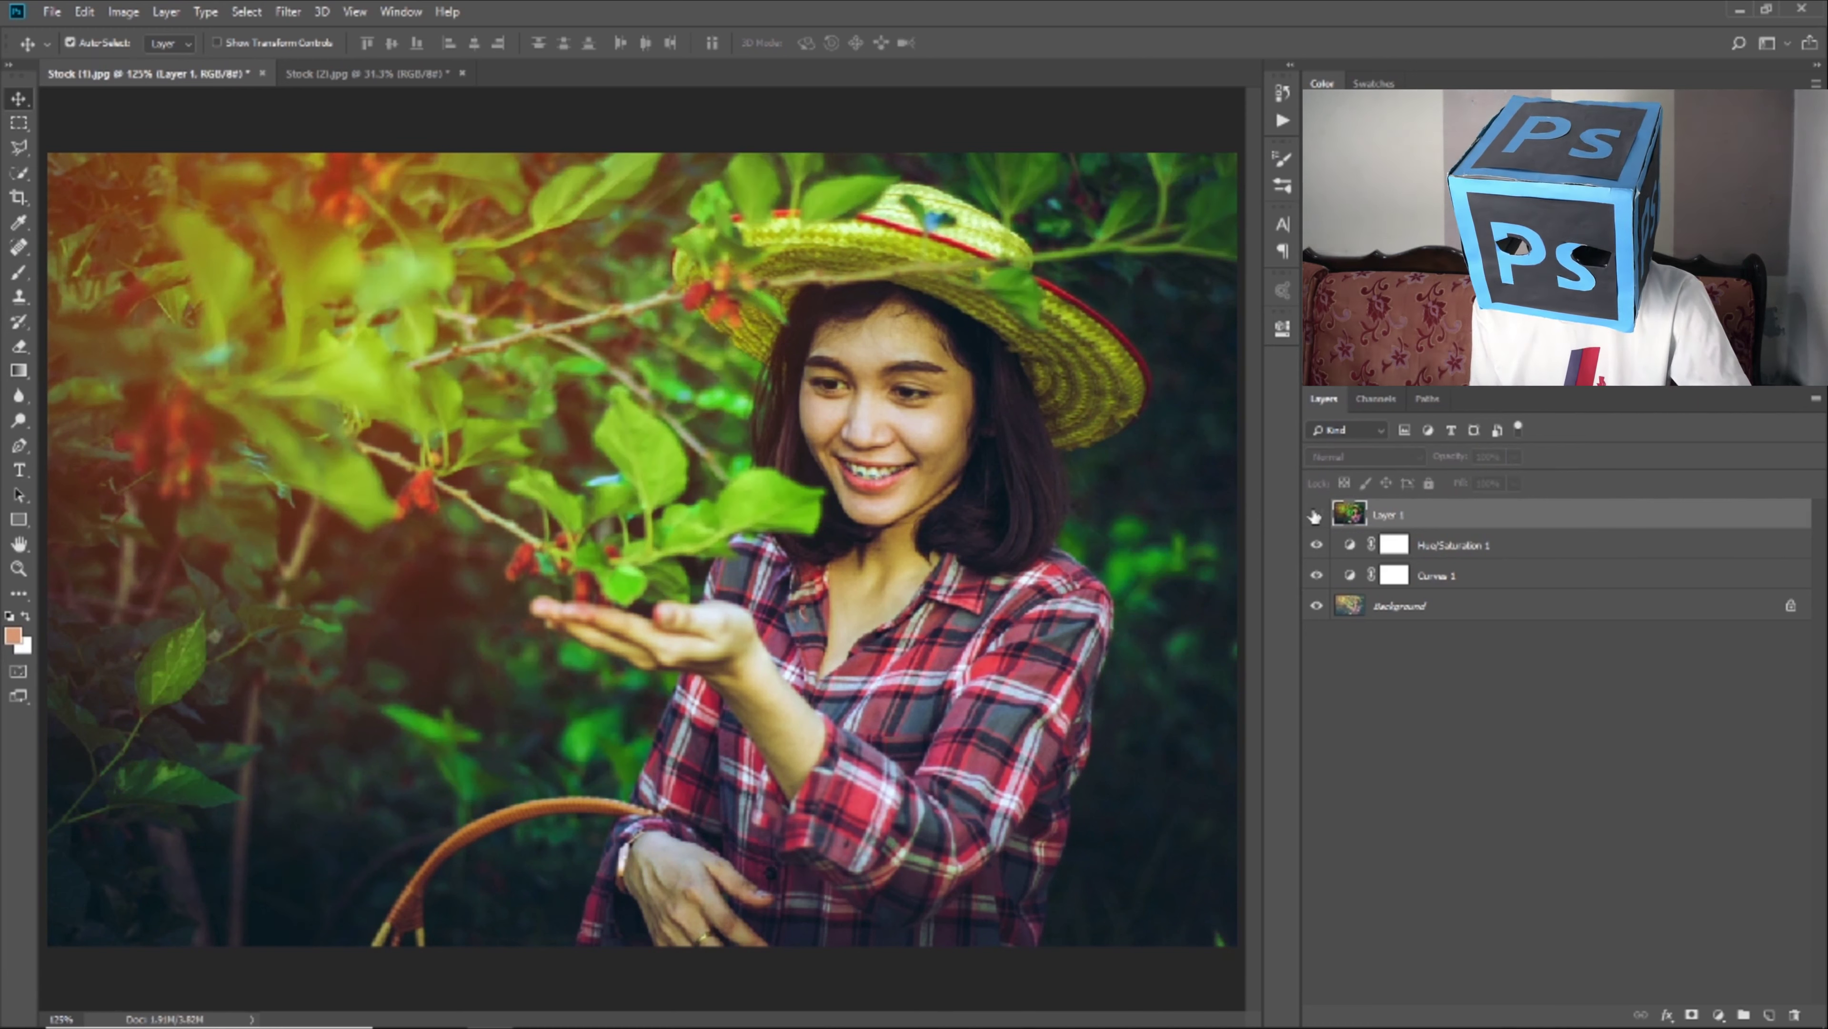
pyautogui.click(1315, 516)
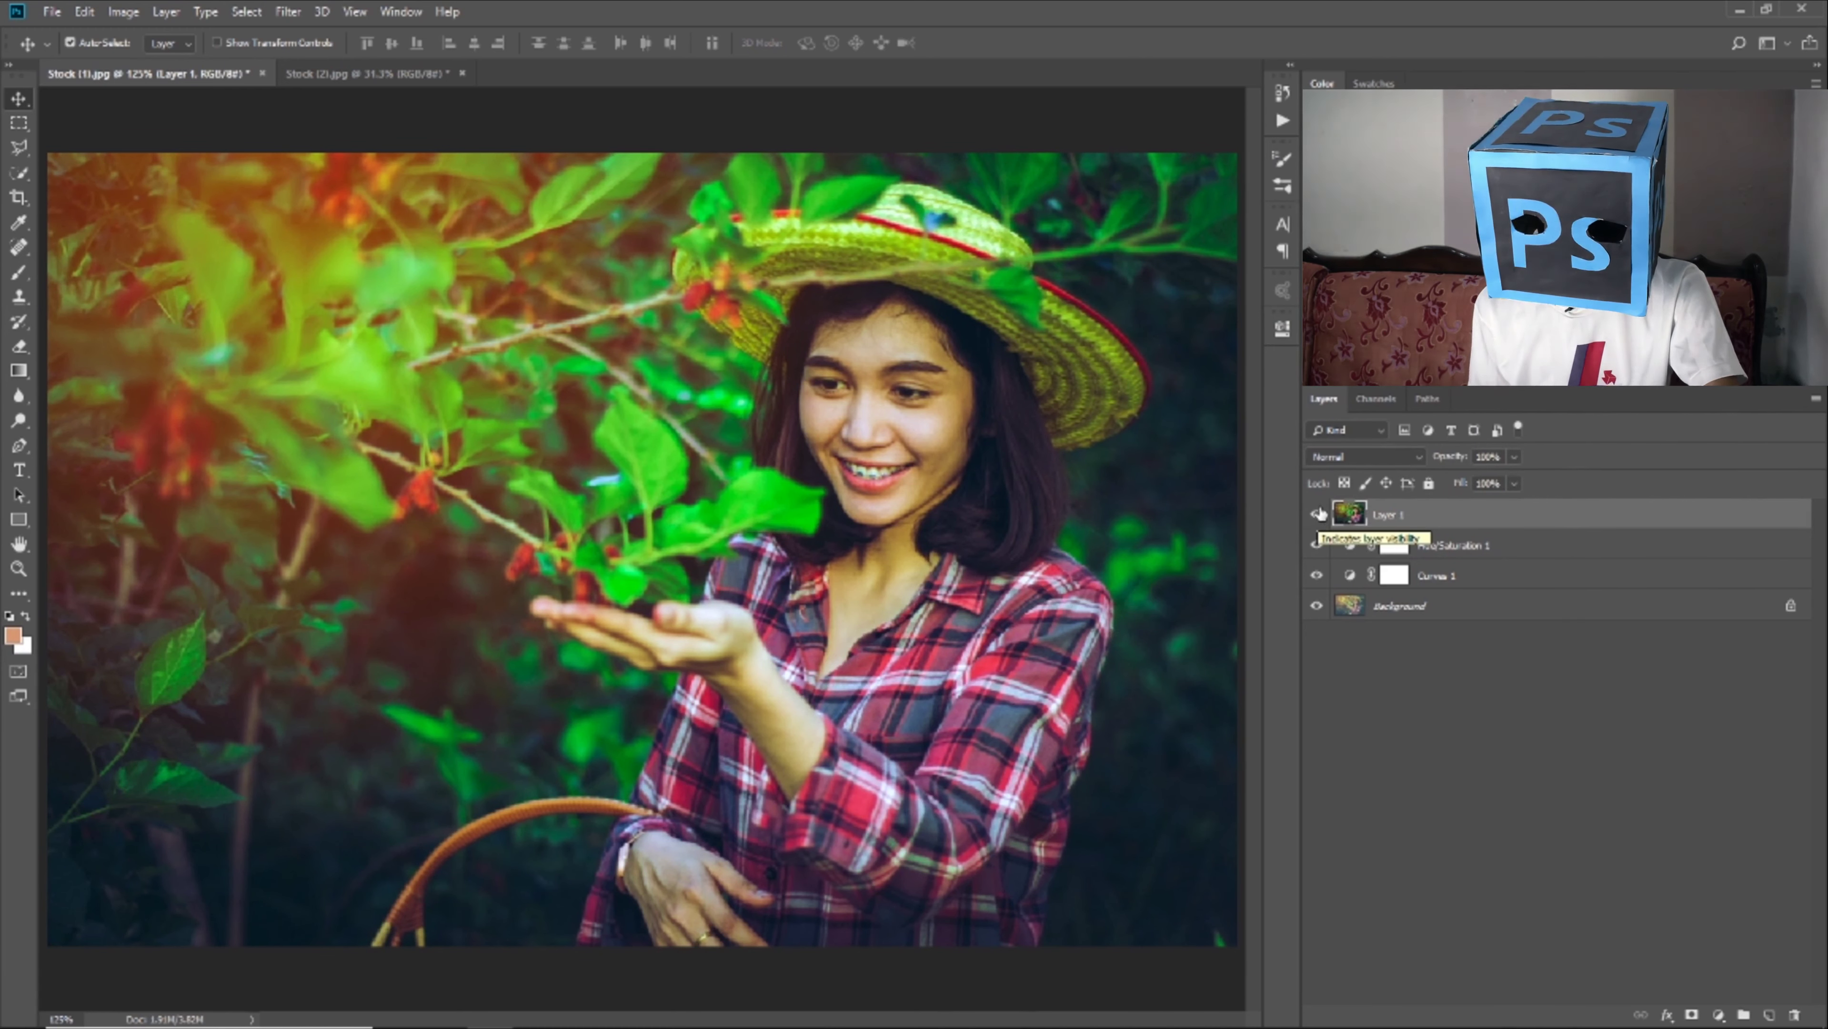
# Compare the original photo with each edit by hiding all layers above the background and restoring them one by one.
pyautogui.click(1316, 514)
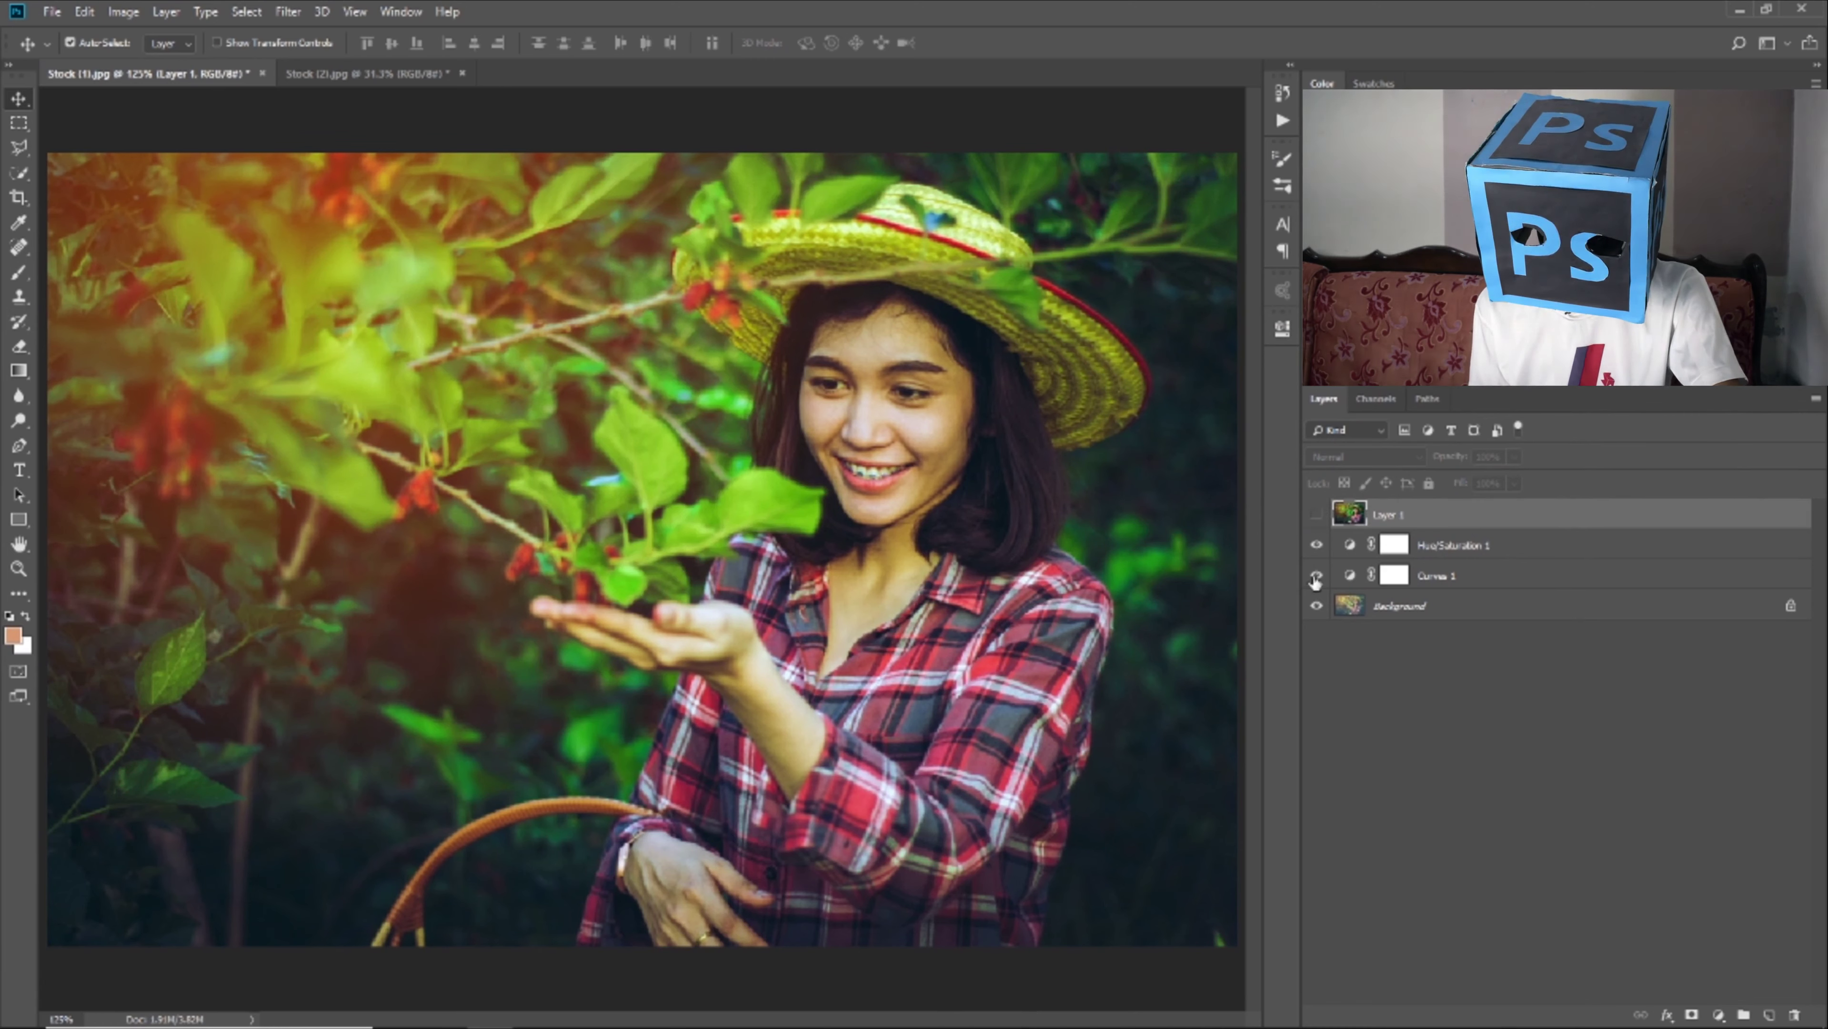
pyautogui.click(1315, 574)
pyautogui.click(1315, 544)
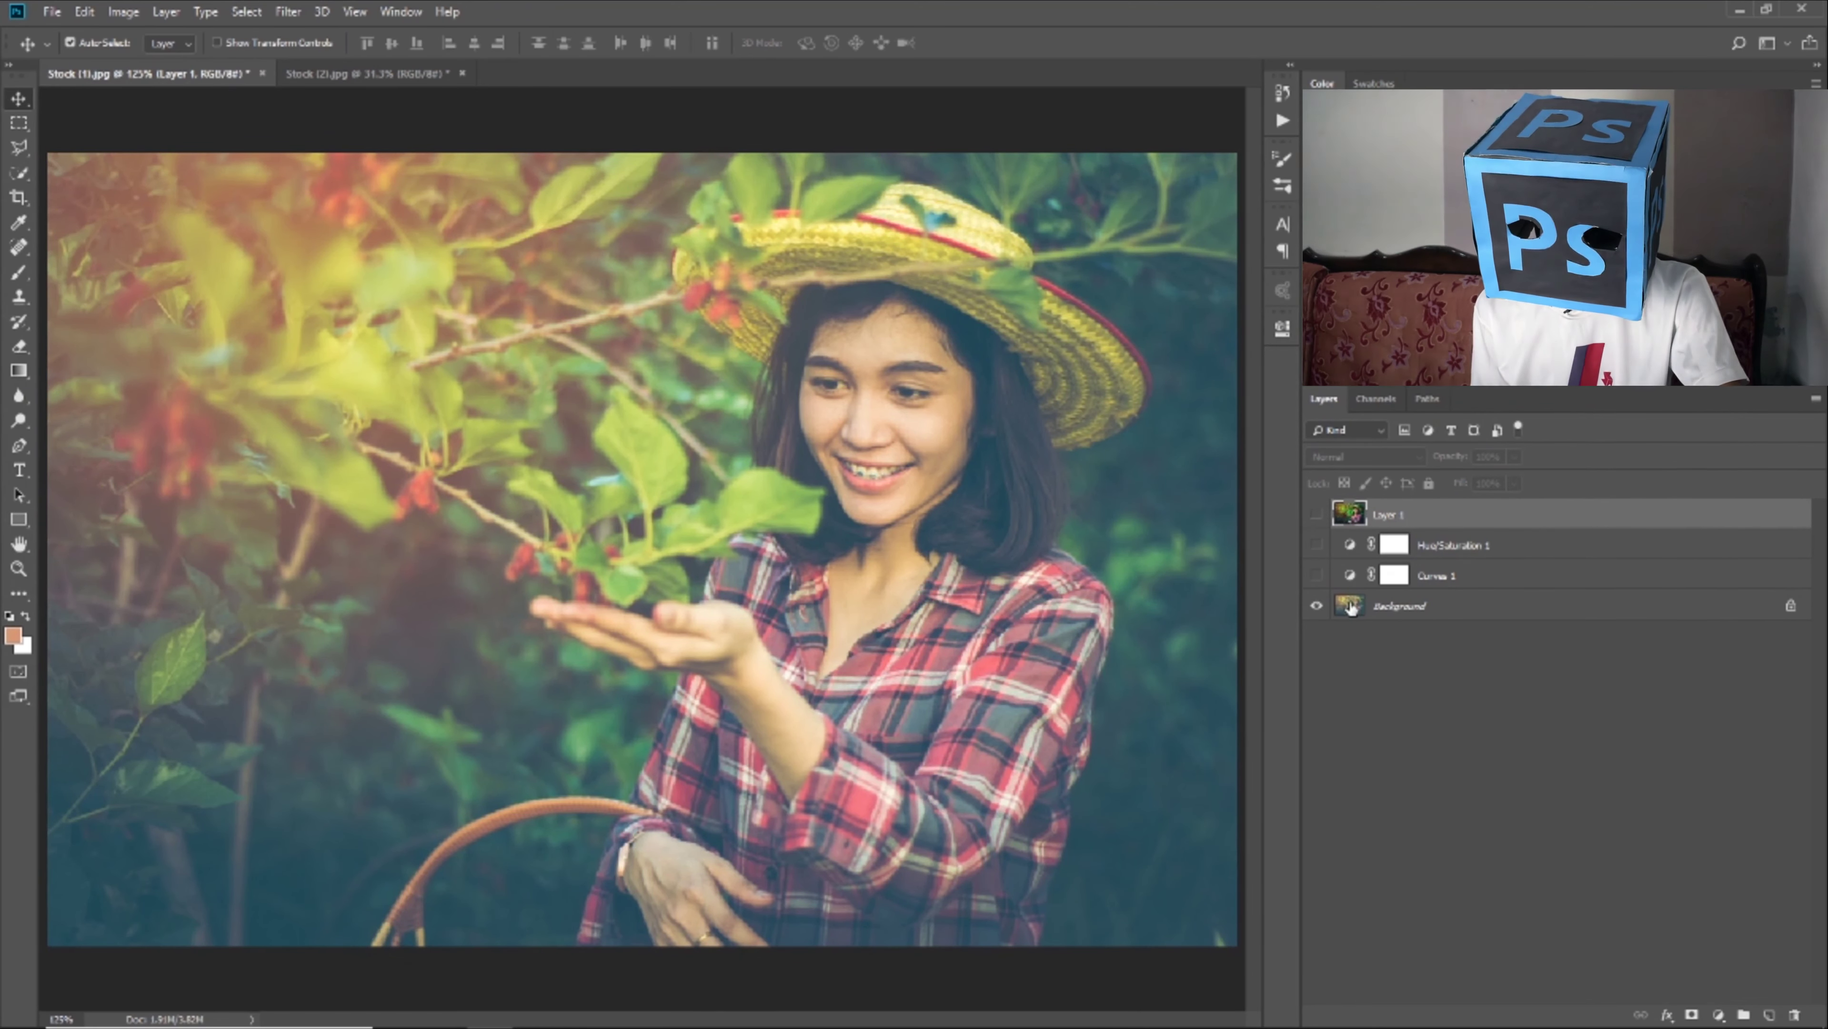
pyautogui.click(1316, 575)
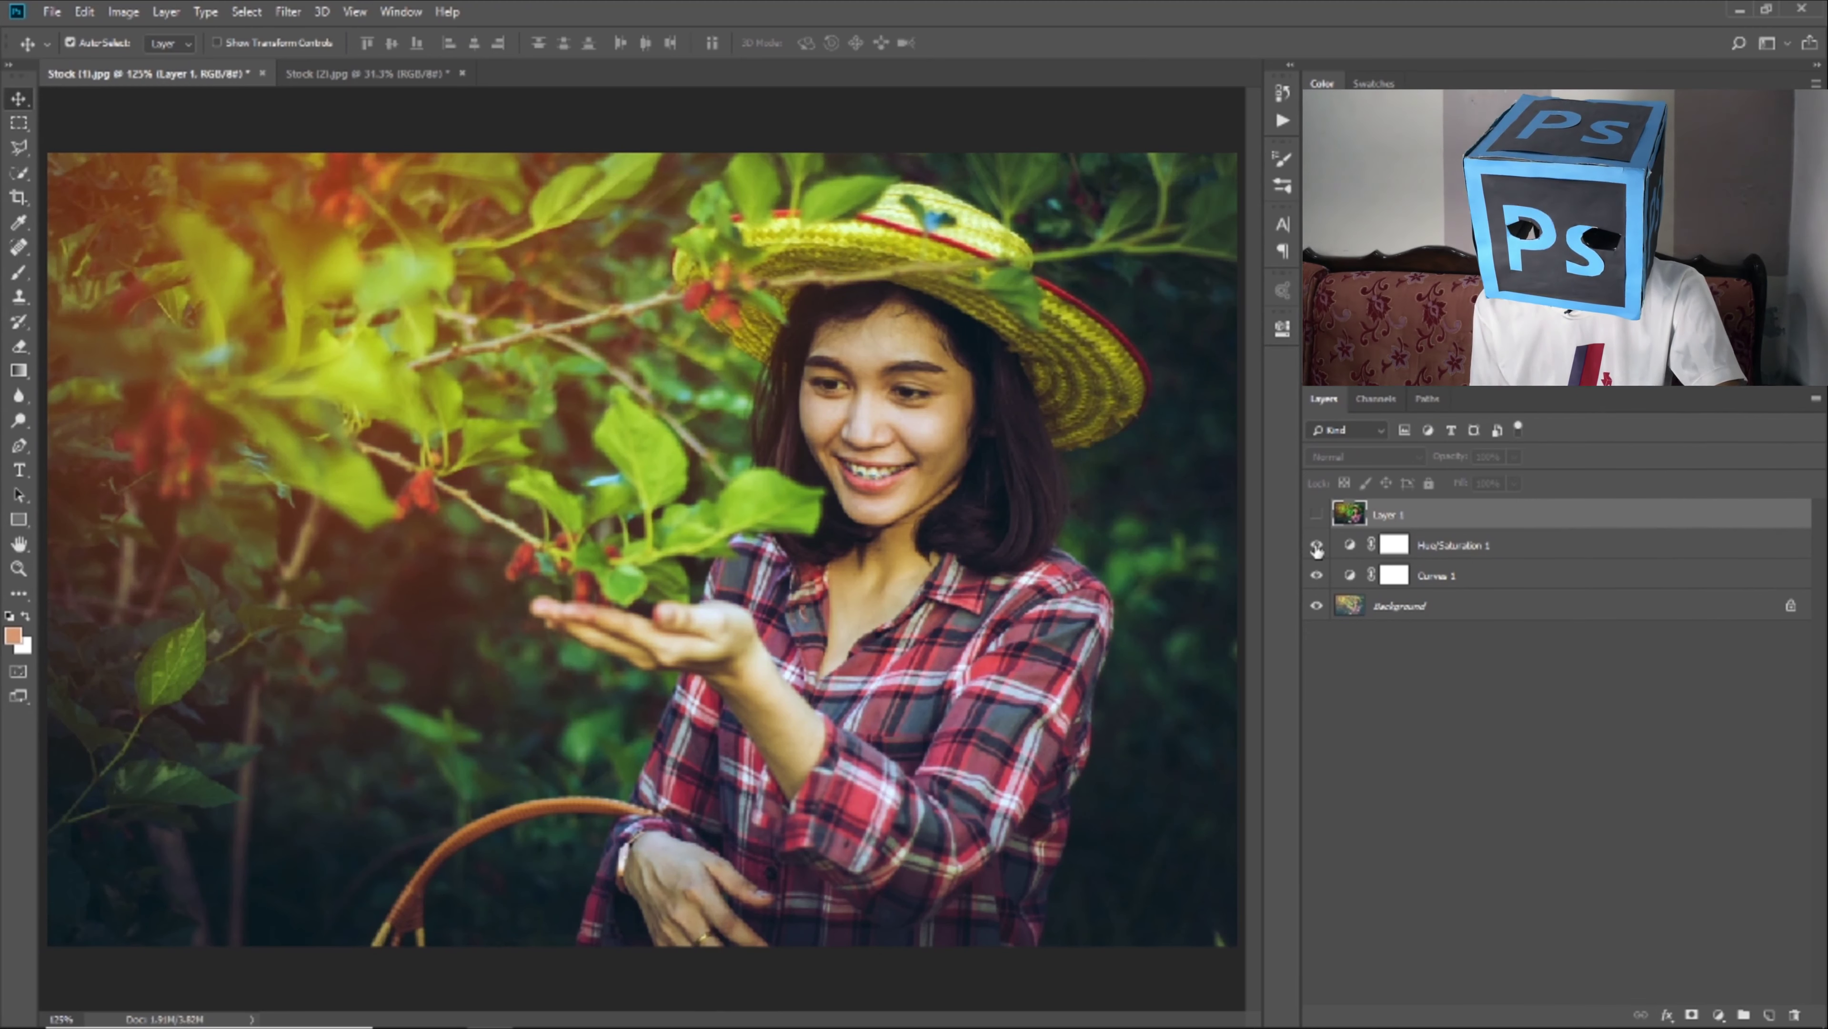
pyautogui.click(1317, 516)
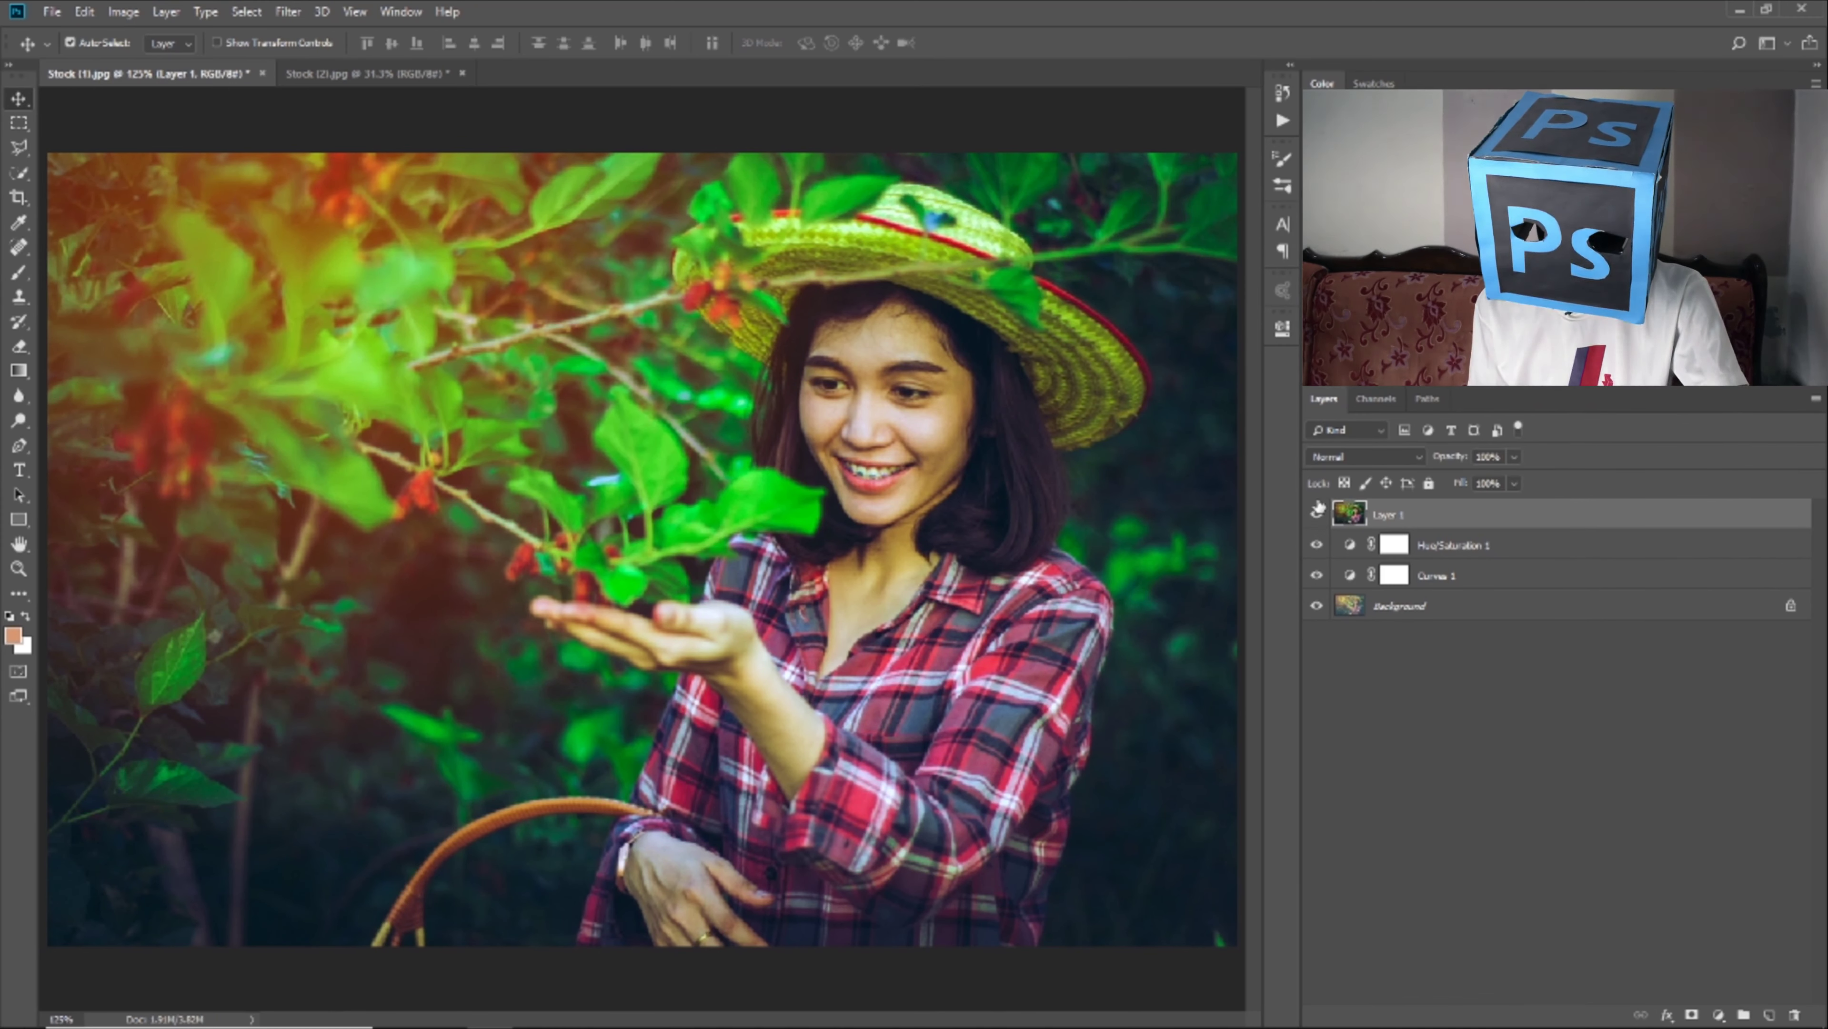
pyautogui.click(1317, 513)
pyautogui.click(1317, 545)
pyautogui.click(1318, 574)
pyautogui.click(1318, 549)
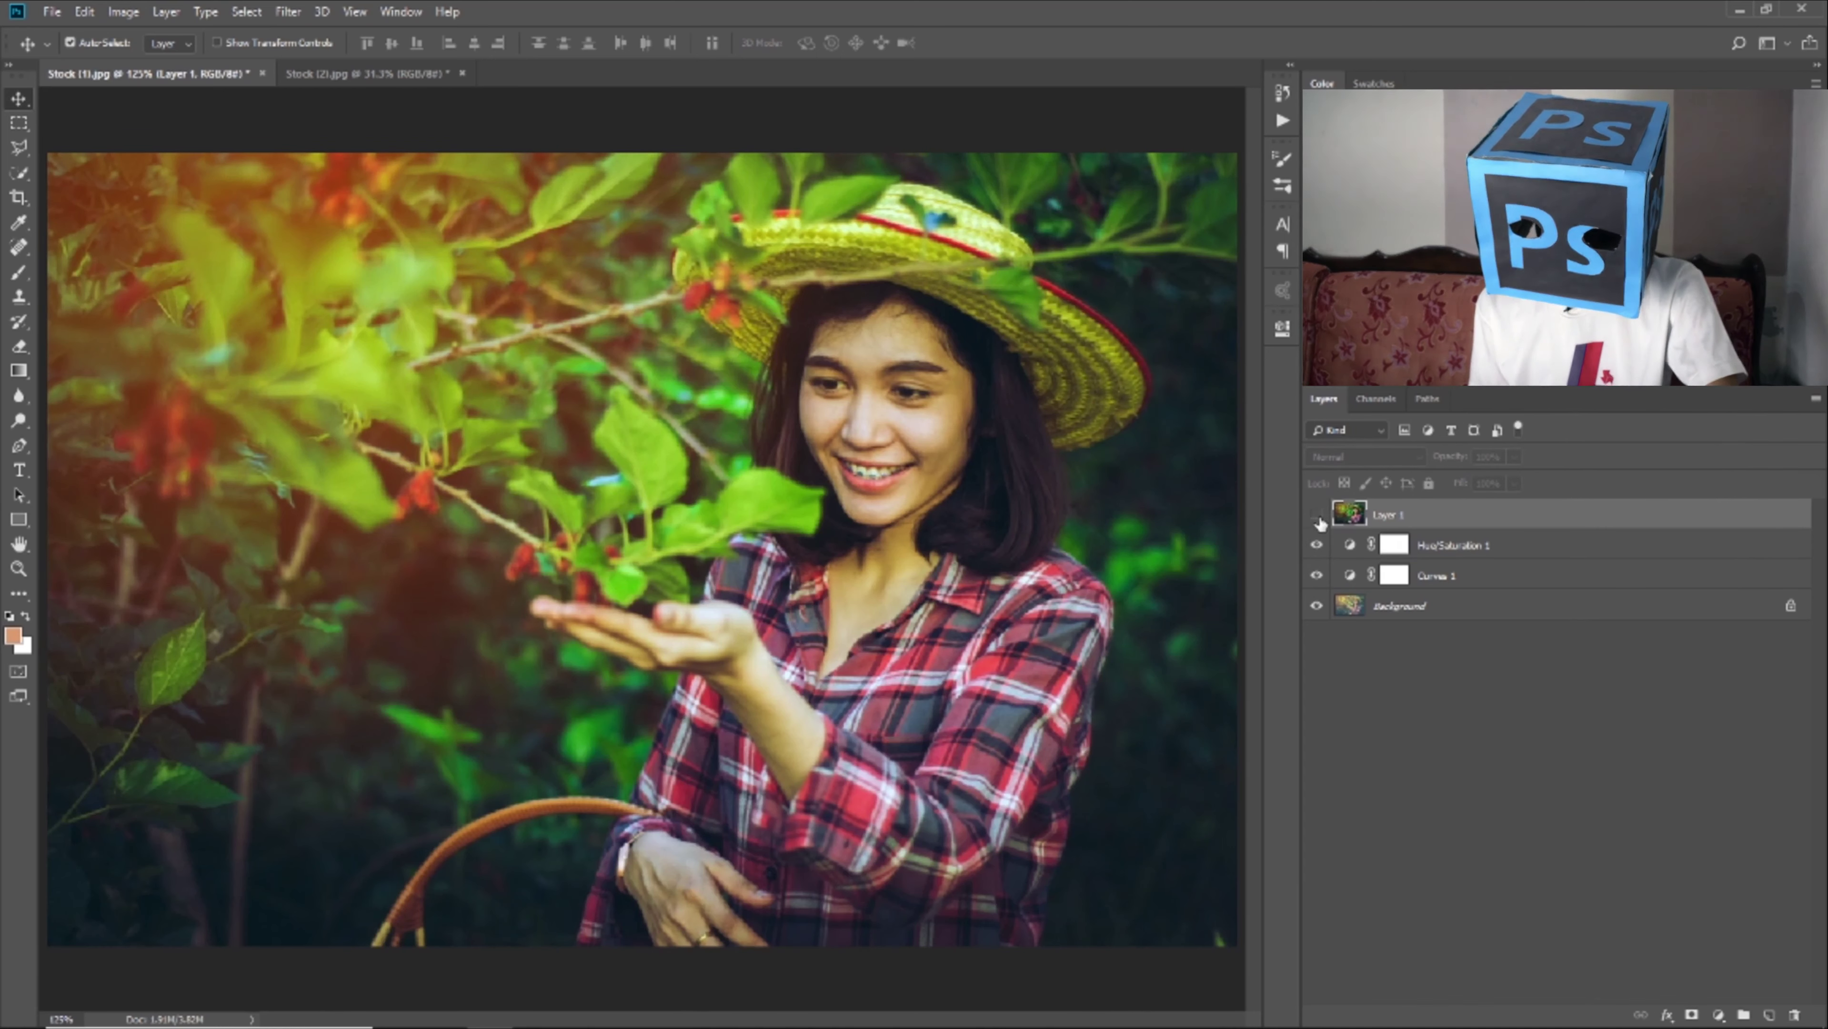
pyautogui.click(1317, 516)
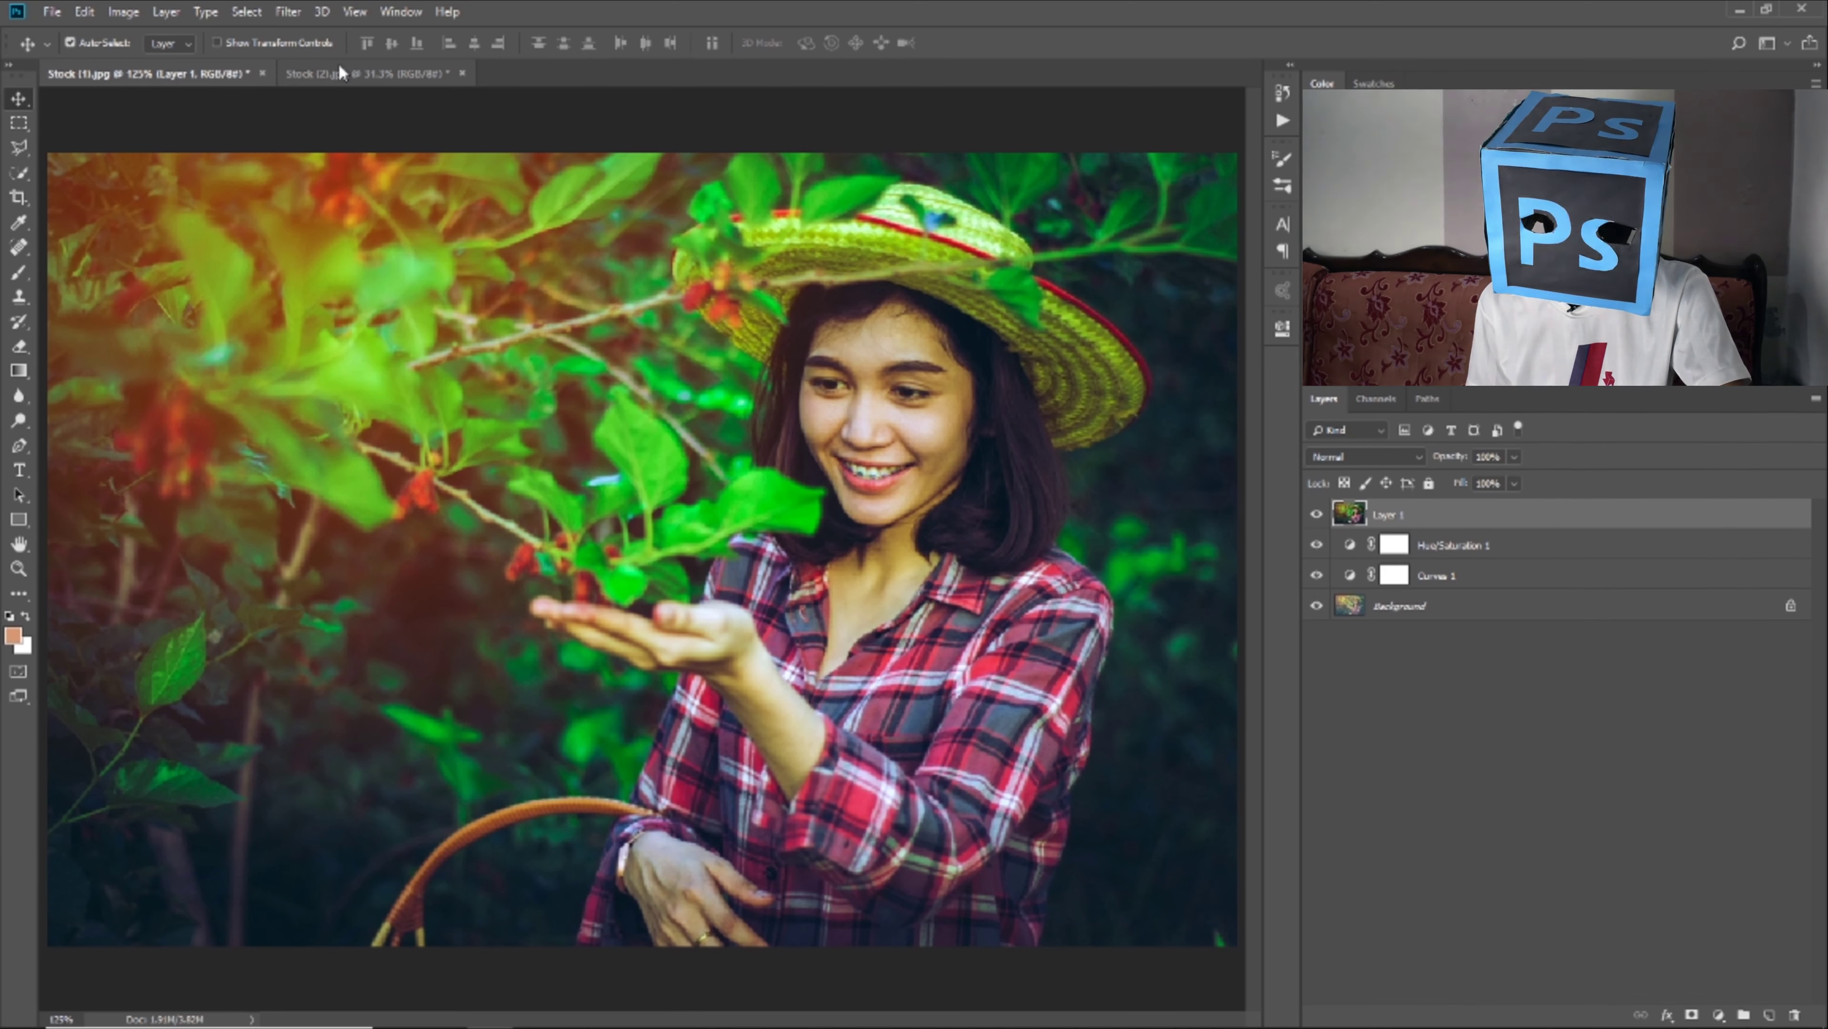
# Switch to the Stock (2).jpg document and add a Curves adjustment layer above the background.
pyautogui.click(367, 72)
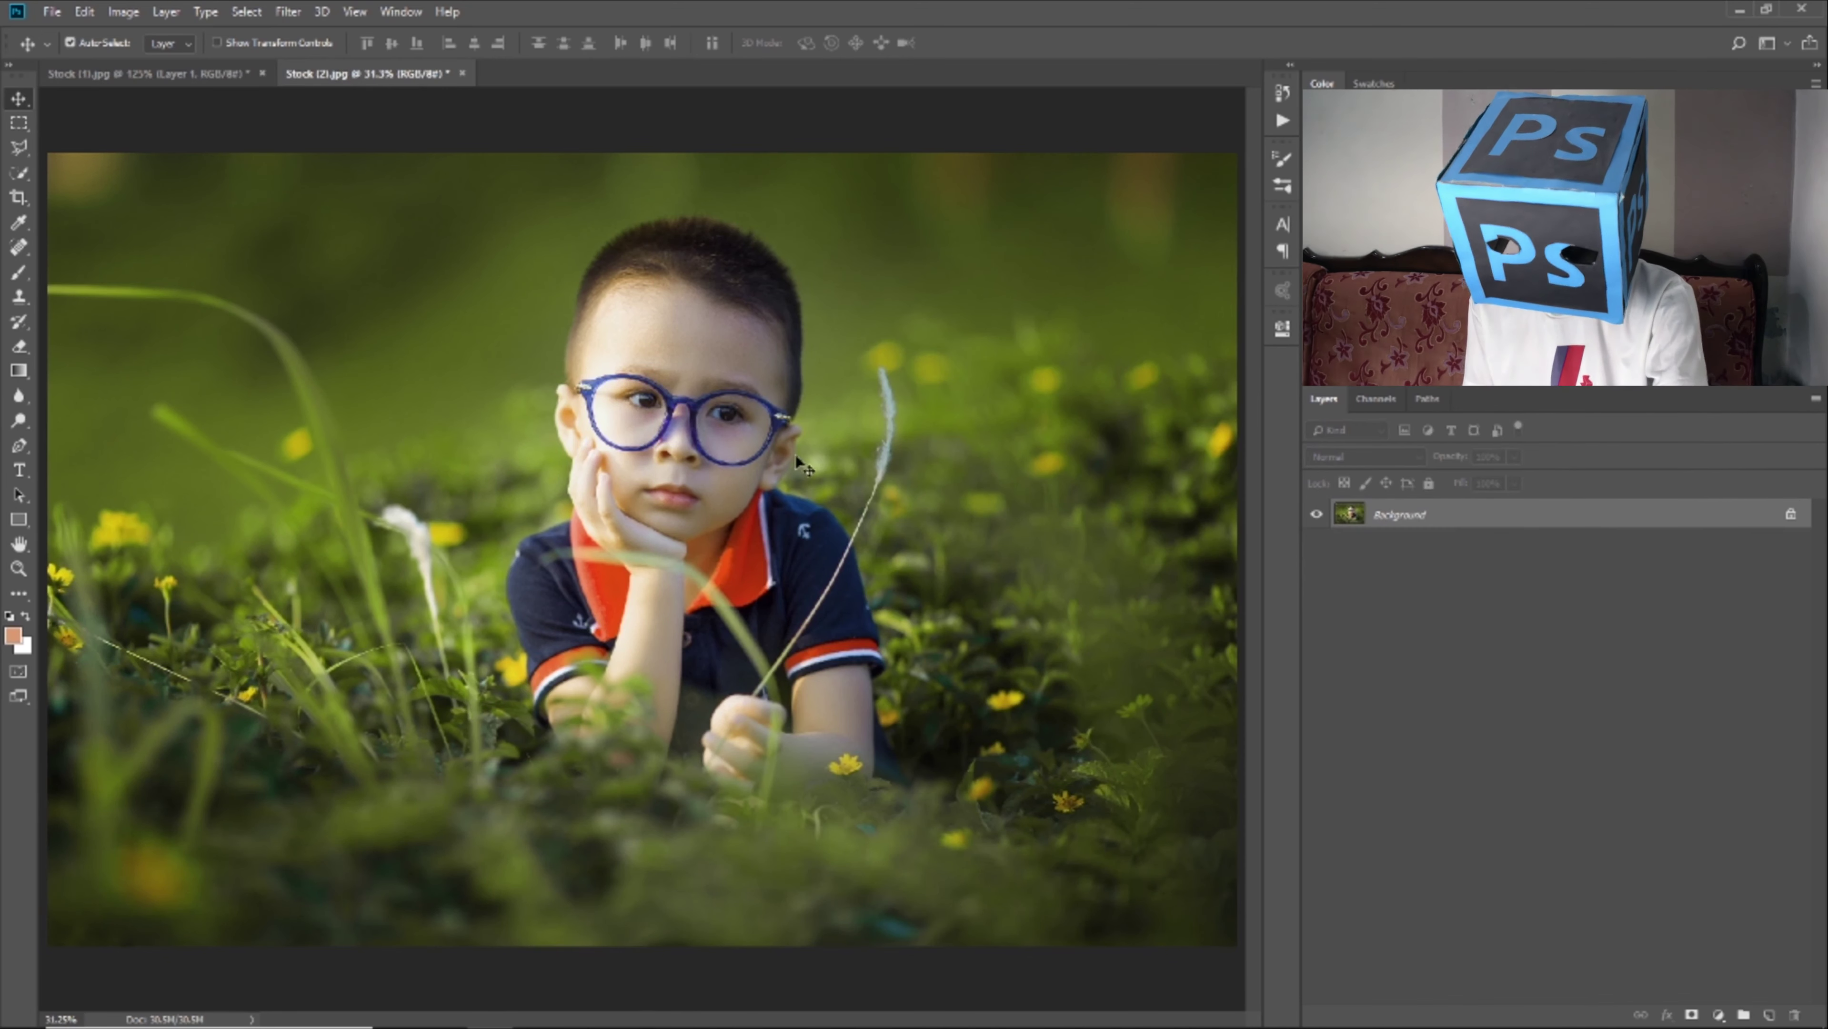
pyautogui.moveTo(1785, 1016)
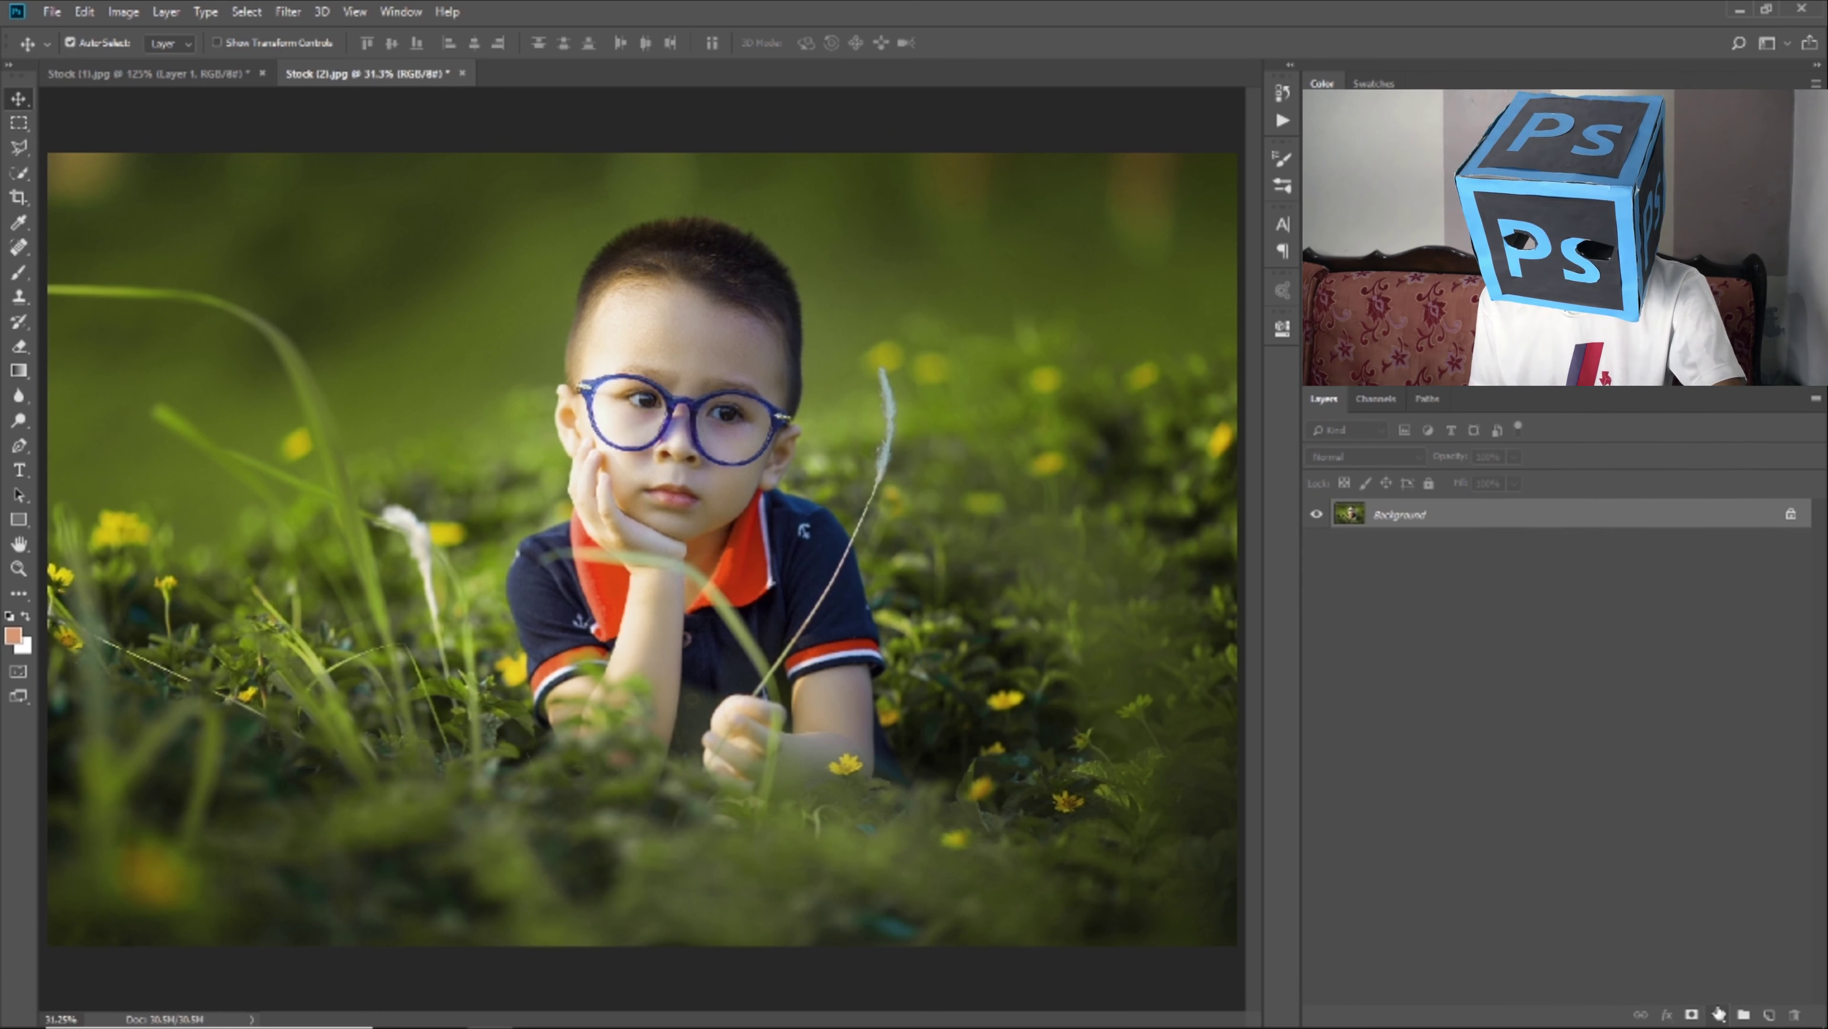
pyautogui.click(1718, 1014)
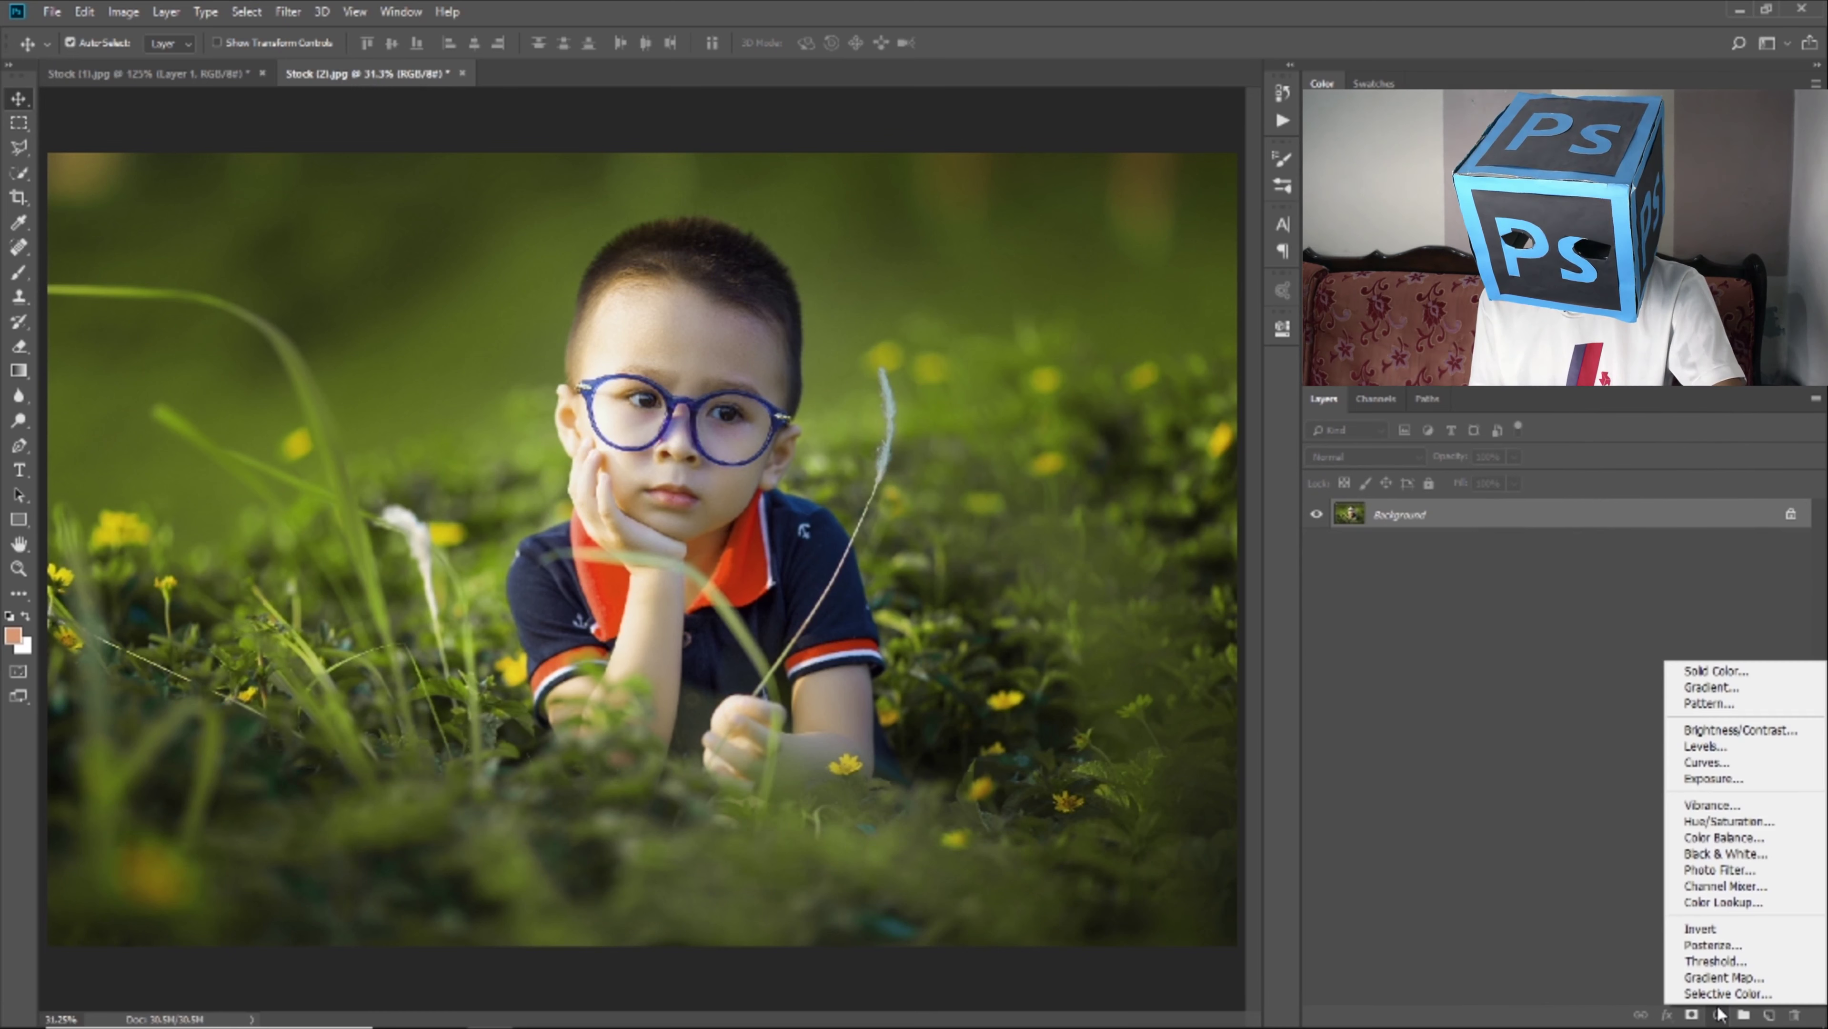
pyautogui.click(1706, 762)
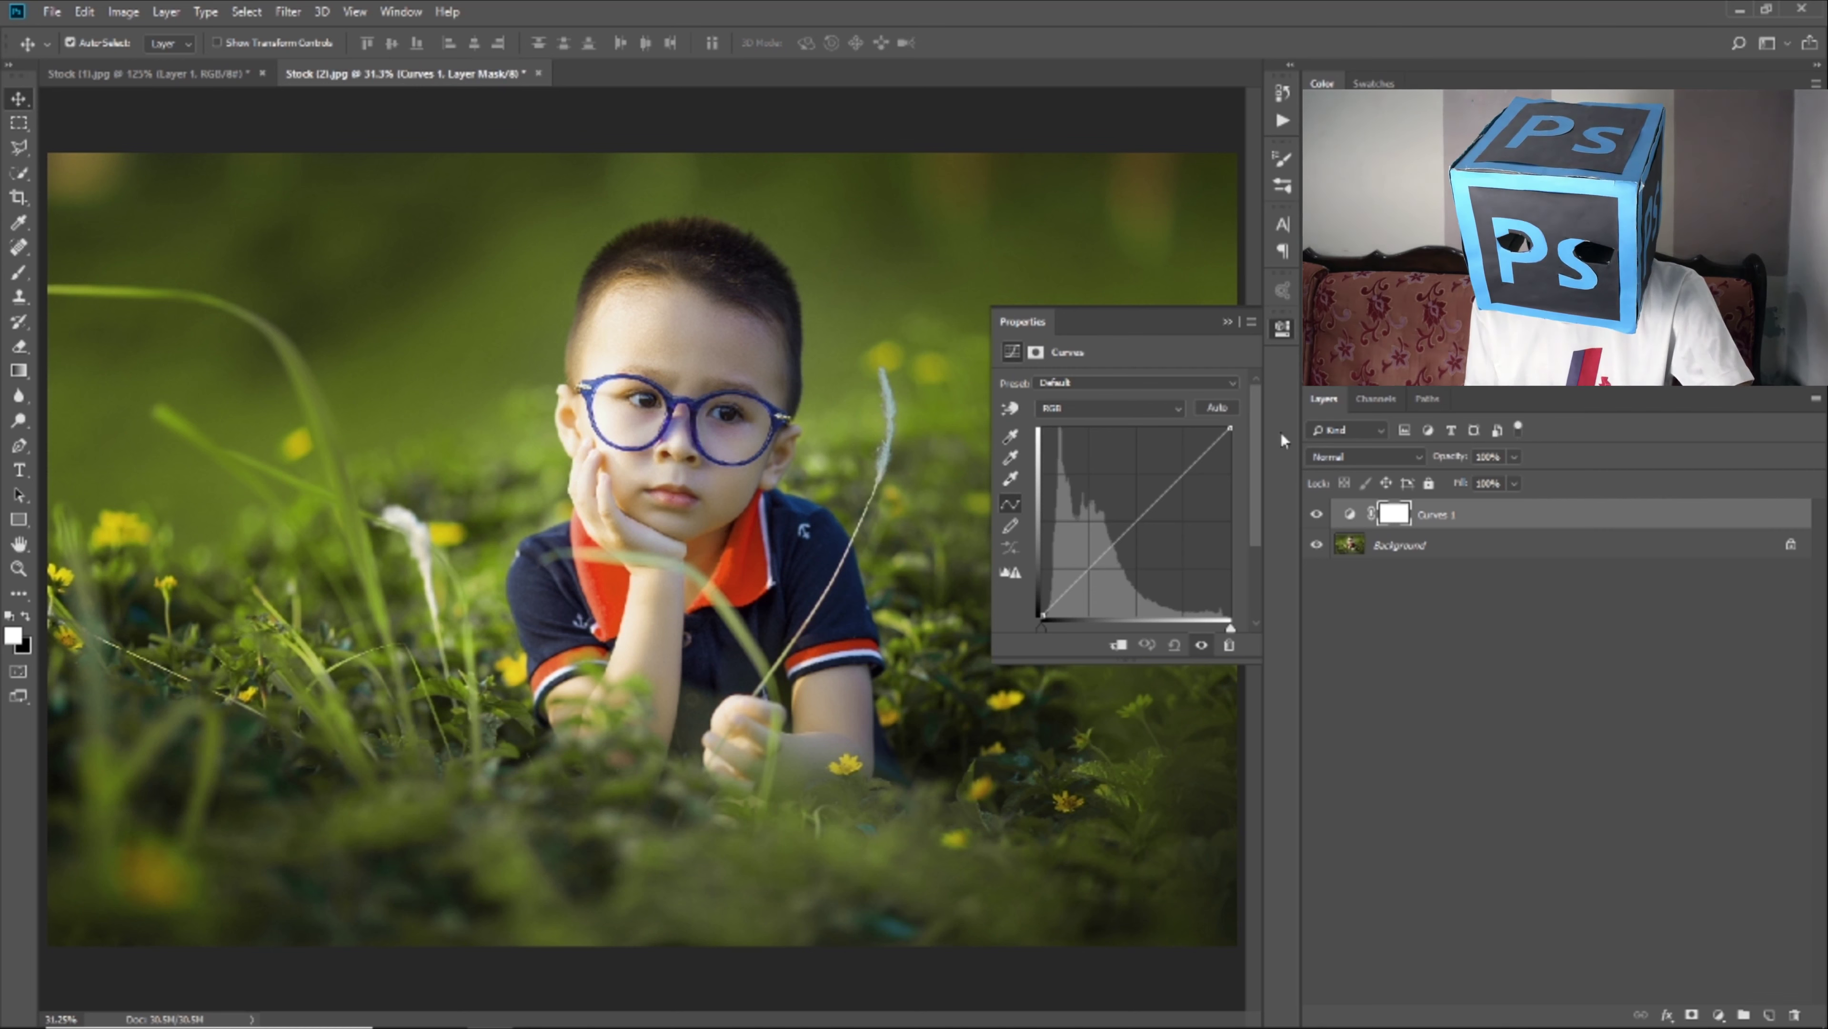
# Apply auto color correction with Find Dark & Light Colors and Snap Neutral Midtones, and slightly darken the RGB curve's midtones.
pyautogui.click(1219, 407)
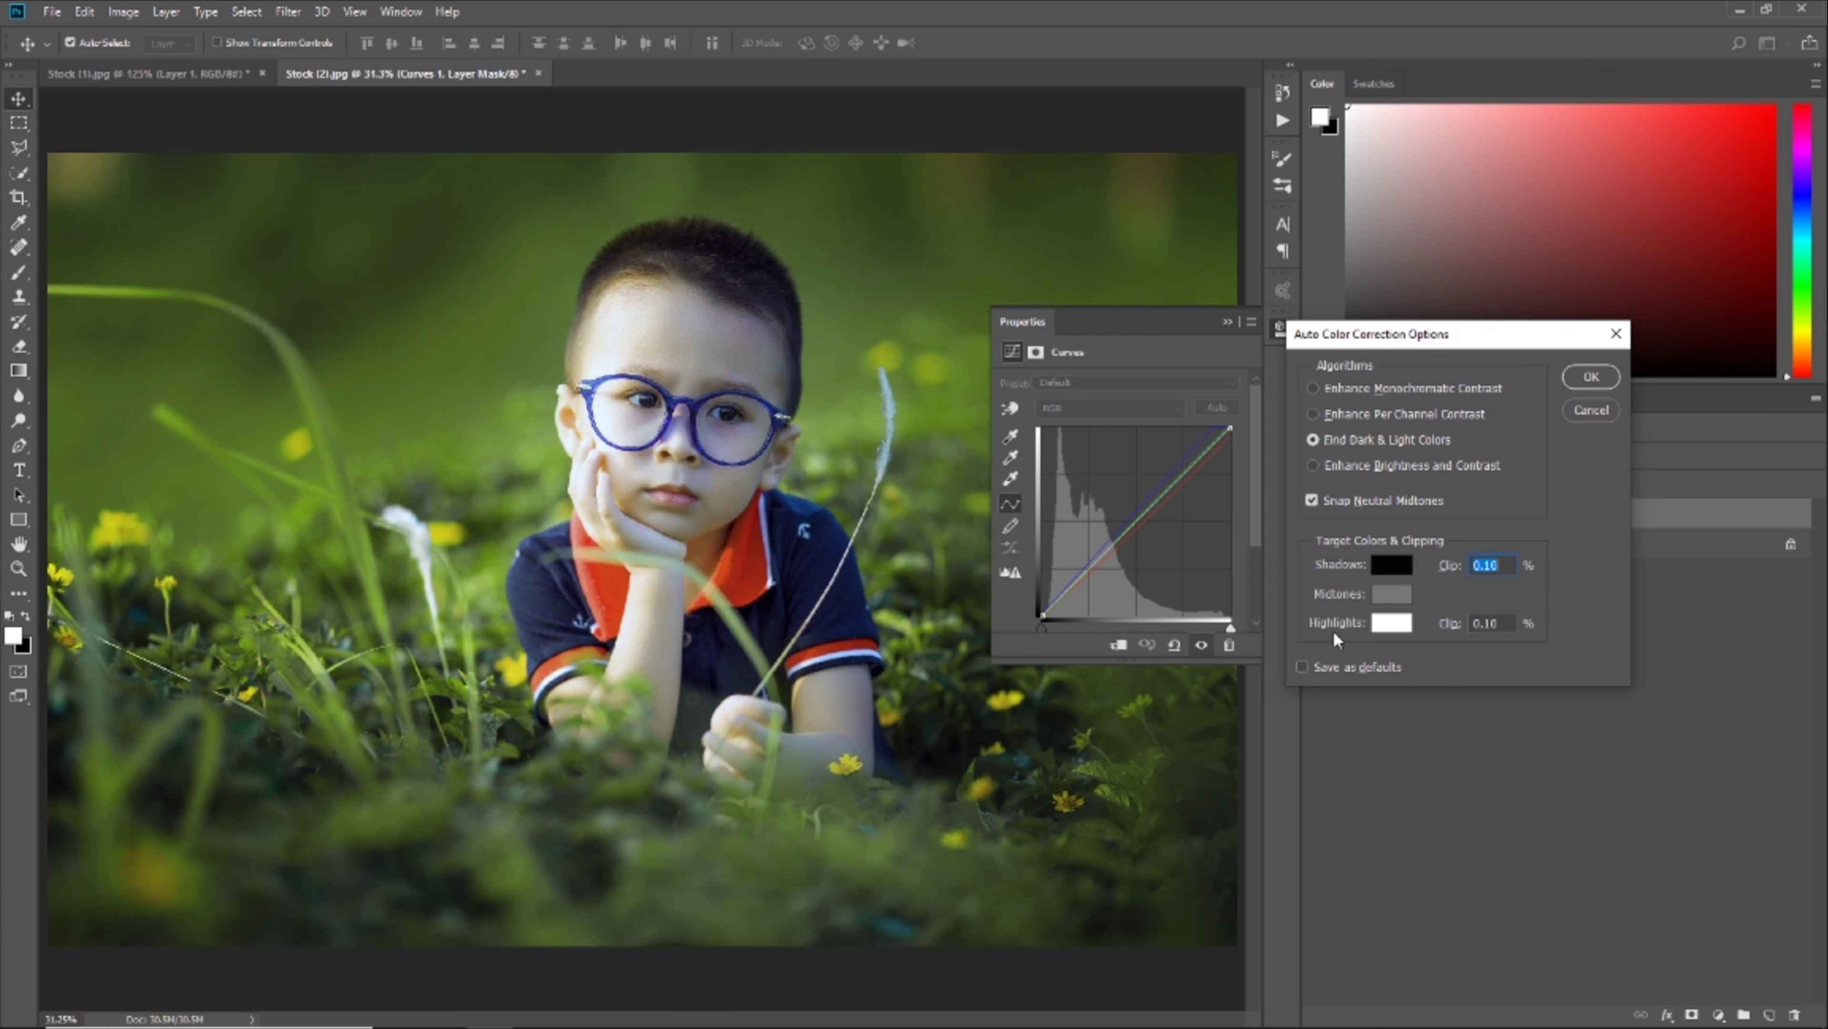
pyautogui.click(1591, 377)
pyautogui.moveTo(1141, 516); pyautogui.dragTo(1142, 530)
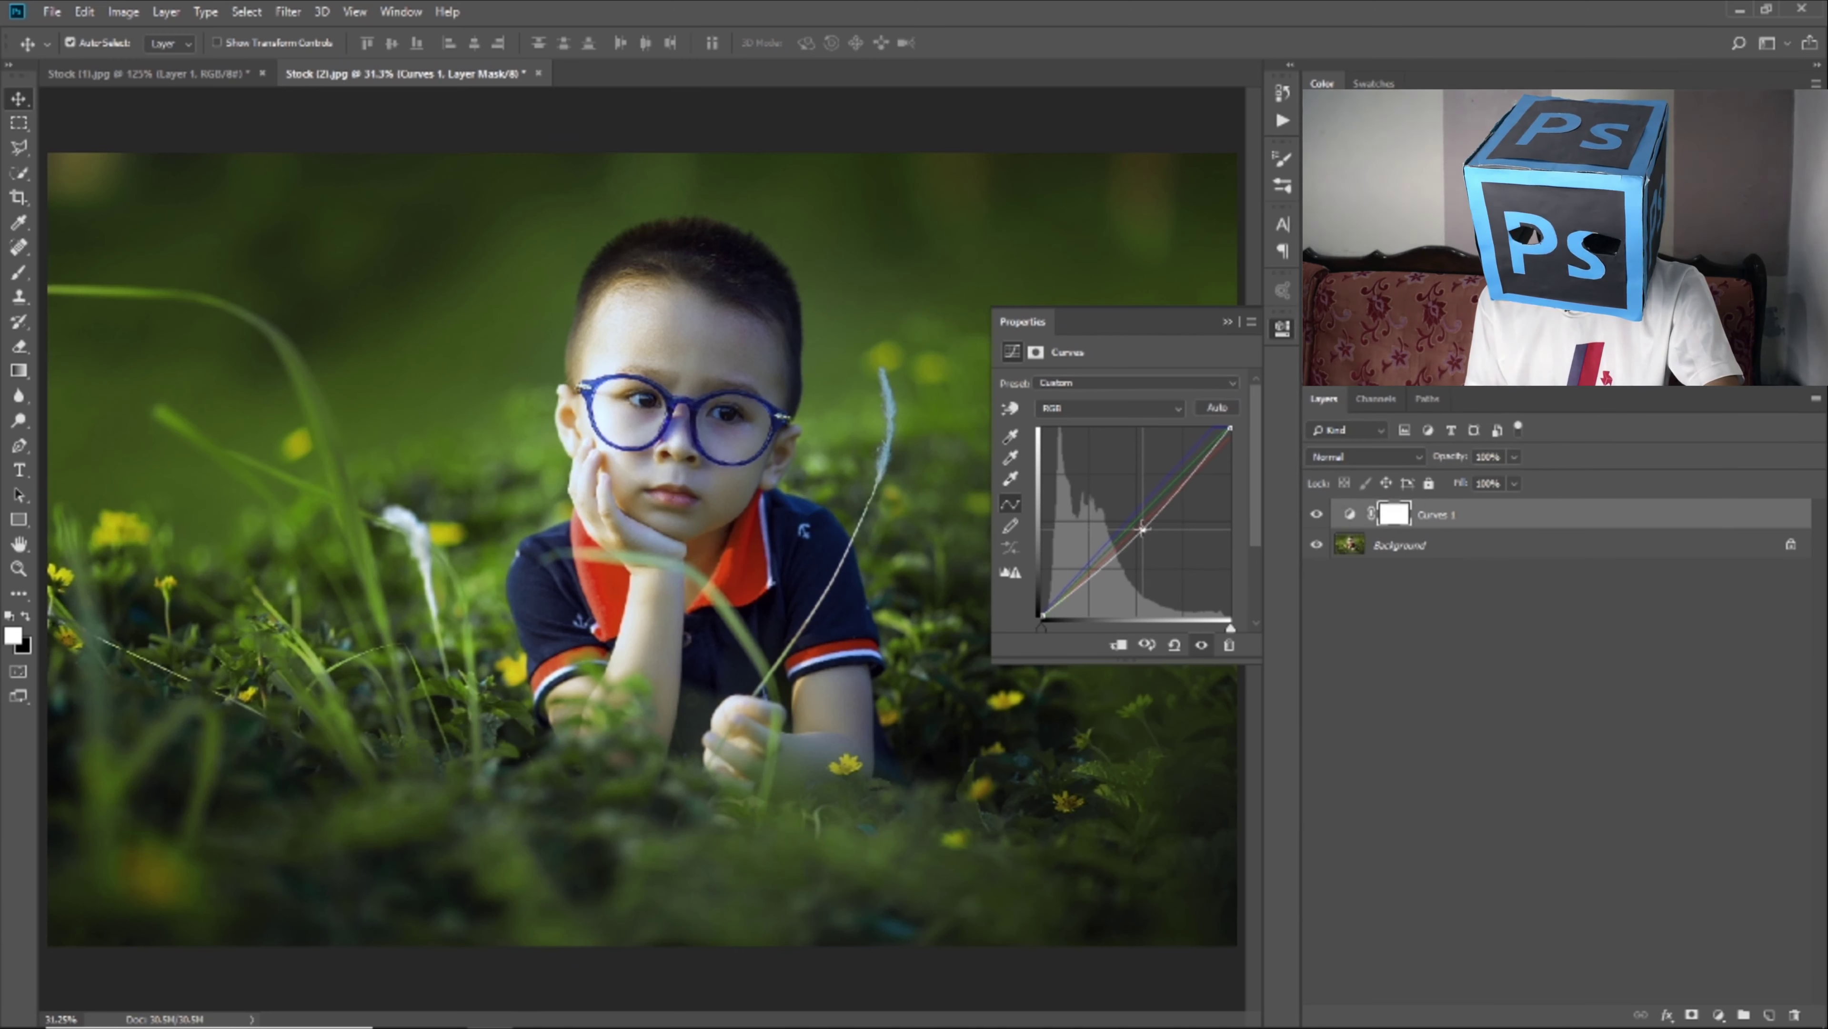
pyautogui.click(1226, 322)
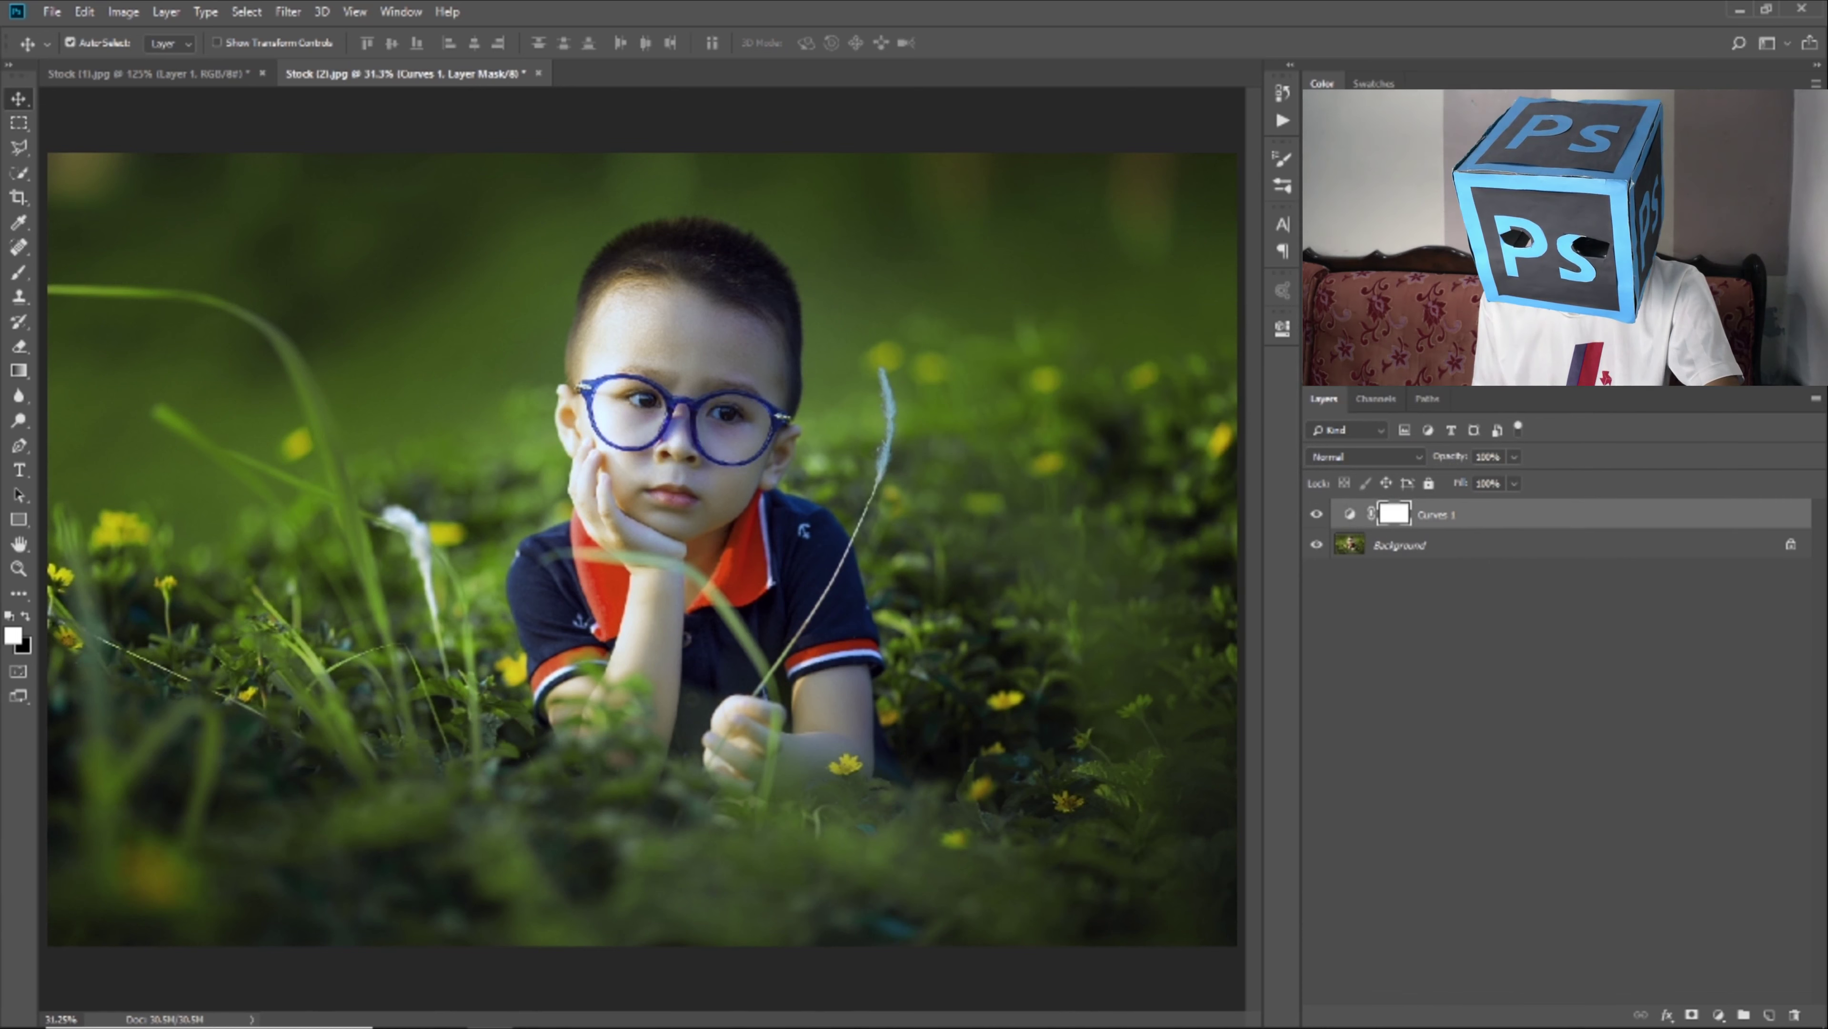
# Add a Hue/Saturation adjustment layer and set the Yellows saturation to +42 and the Greens saturation to +32.
pyautogui.click(1718, 1015)
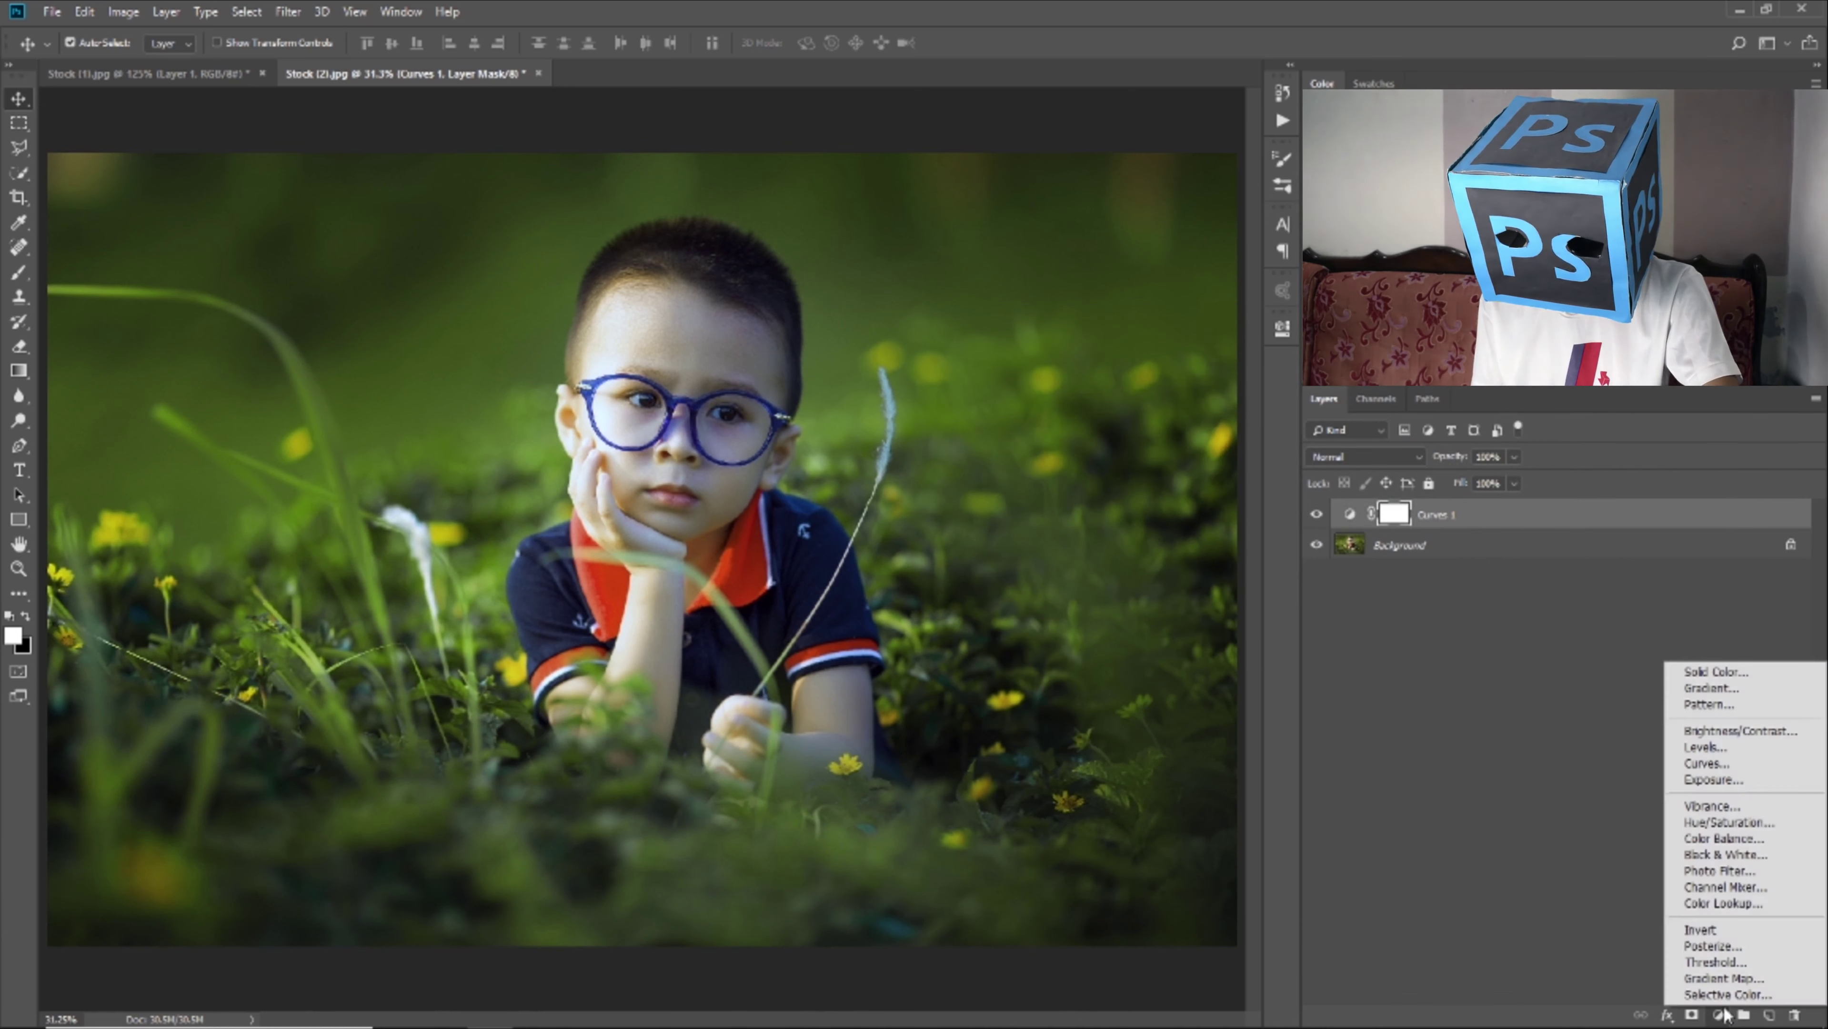
pyautogui.click(1741, 824)
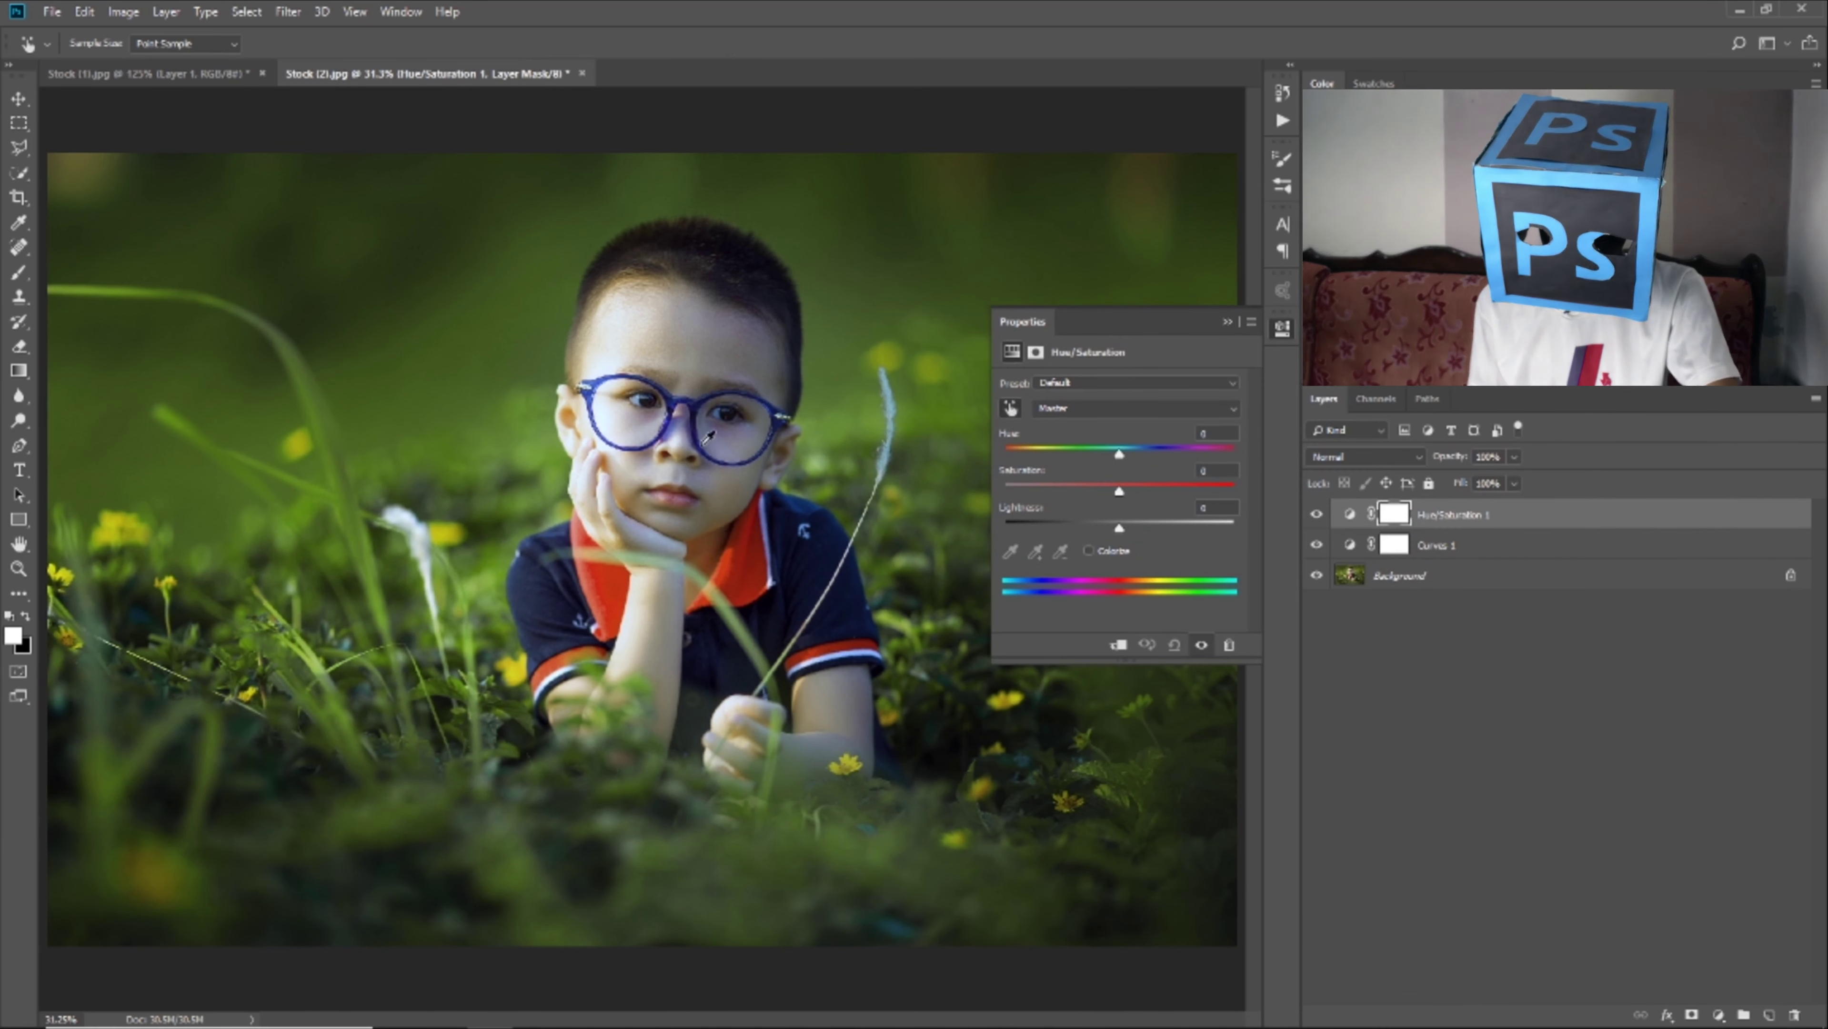
pyautogui.click(703, 444)
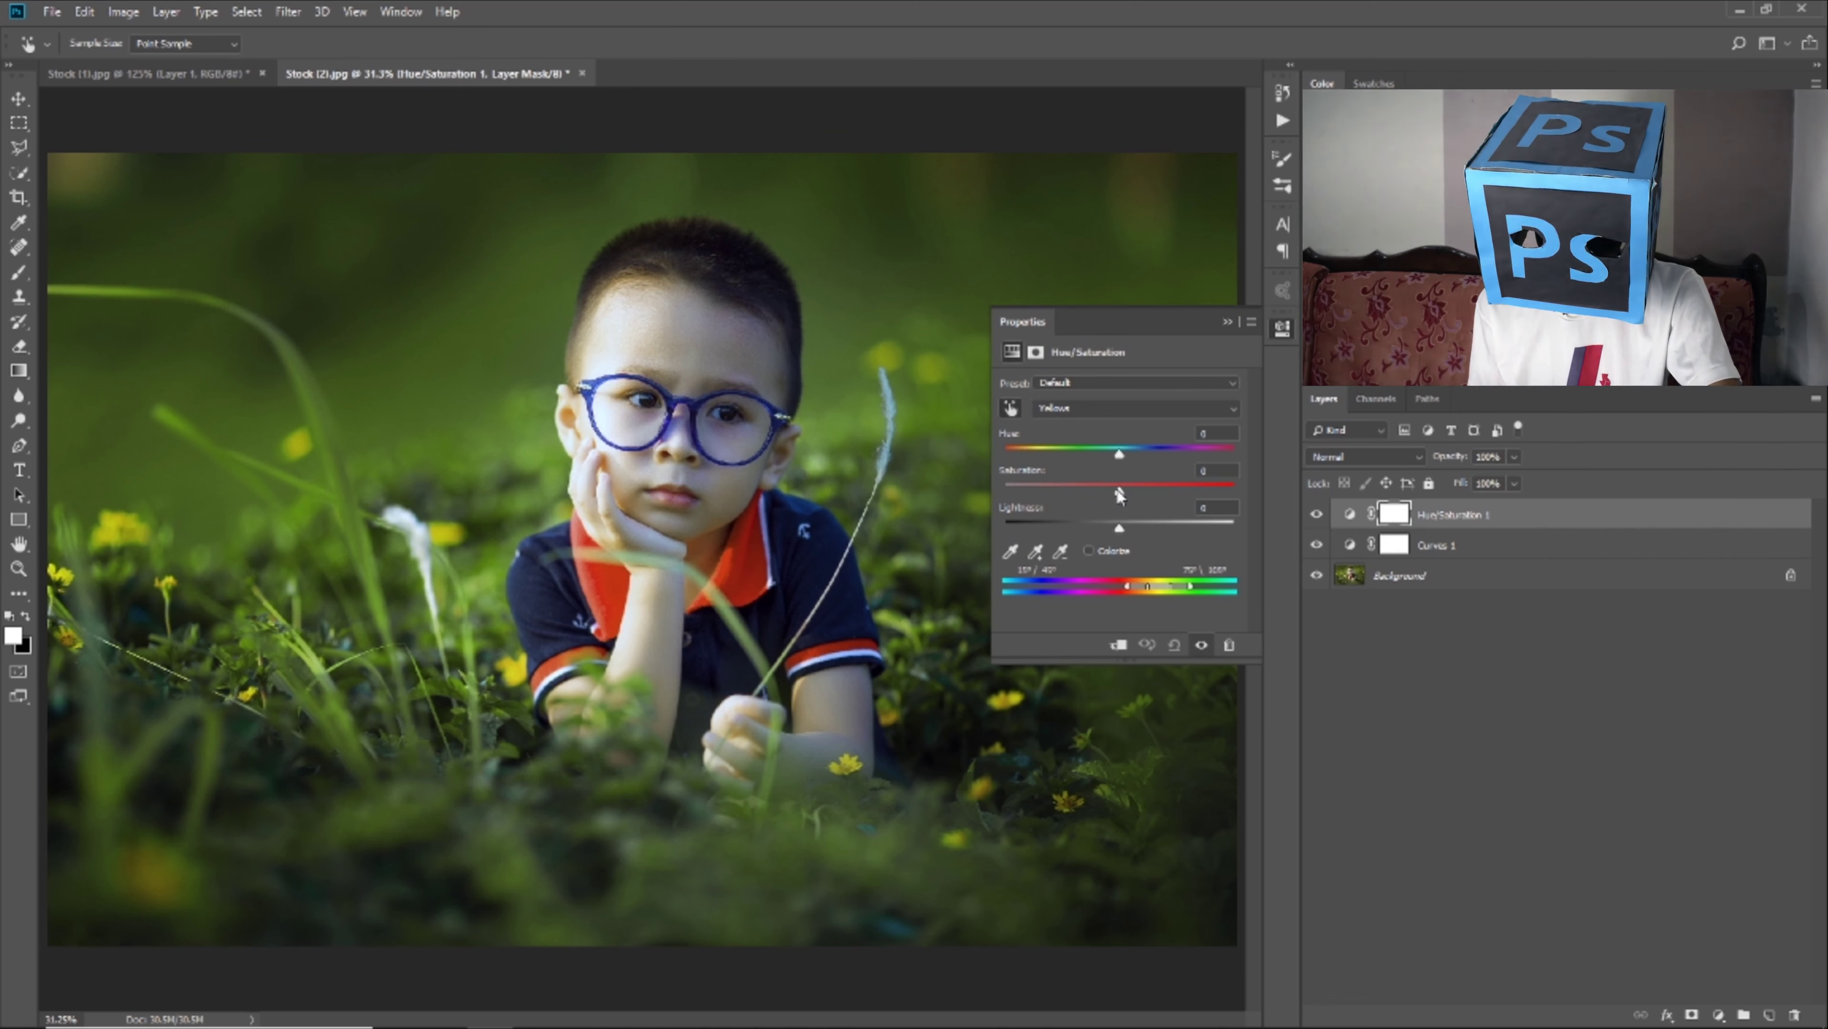
pyautogui.moveTo(1119, 495); pyautogui.dragTo(1149, 490)
pyautogui.click(1066, 408)
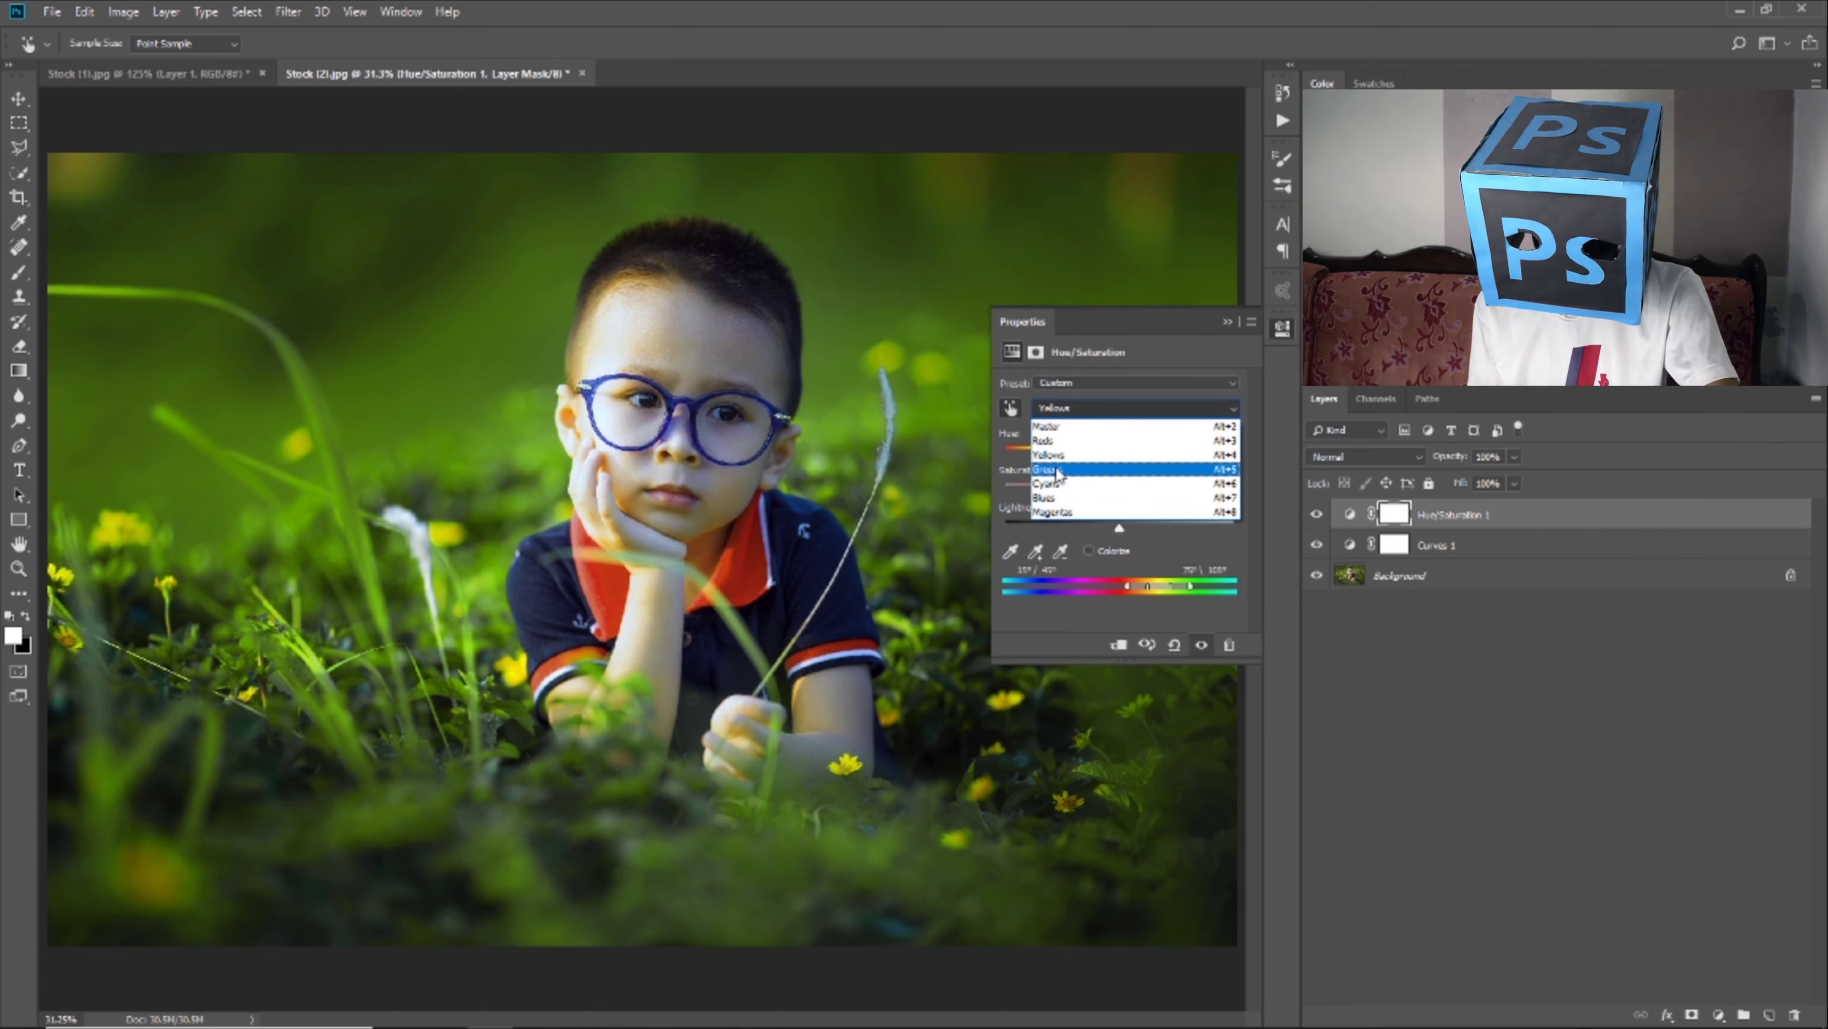
pyautogui.click(1057, 469)
pyautogui.moveTo(1119, 492); pyautogui.dragTo(1155, 492)
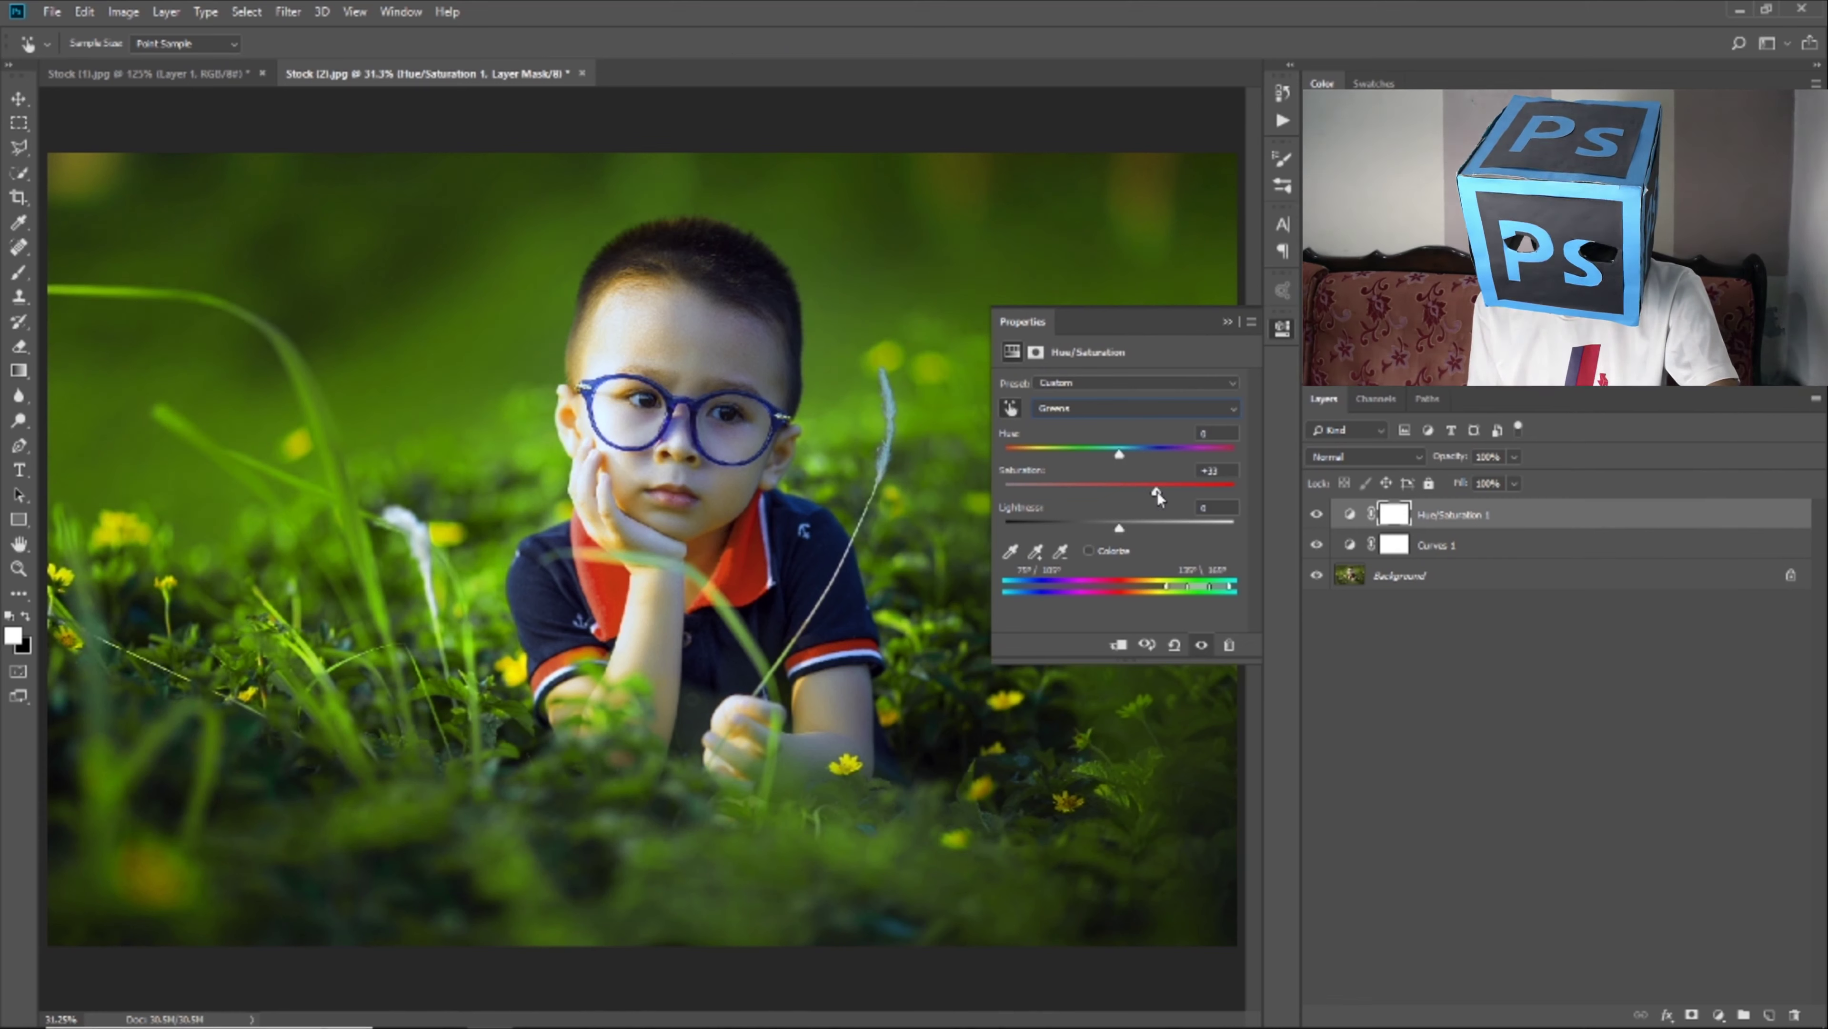
# Raise the saturation of the Reds, Blues and Cyans in the Hue/Saturation adjustment.
pyautogui.click(1128, 408)
pyautogui.click(1128, 437)
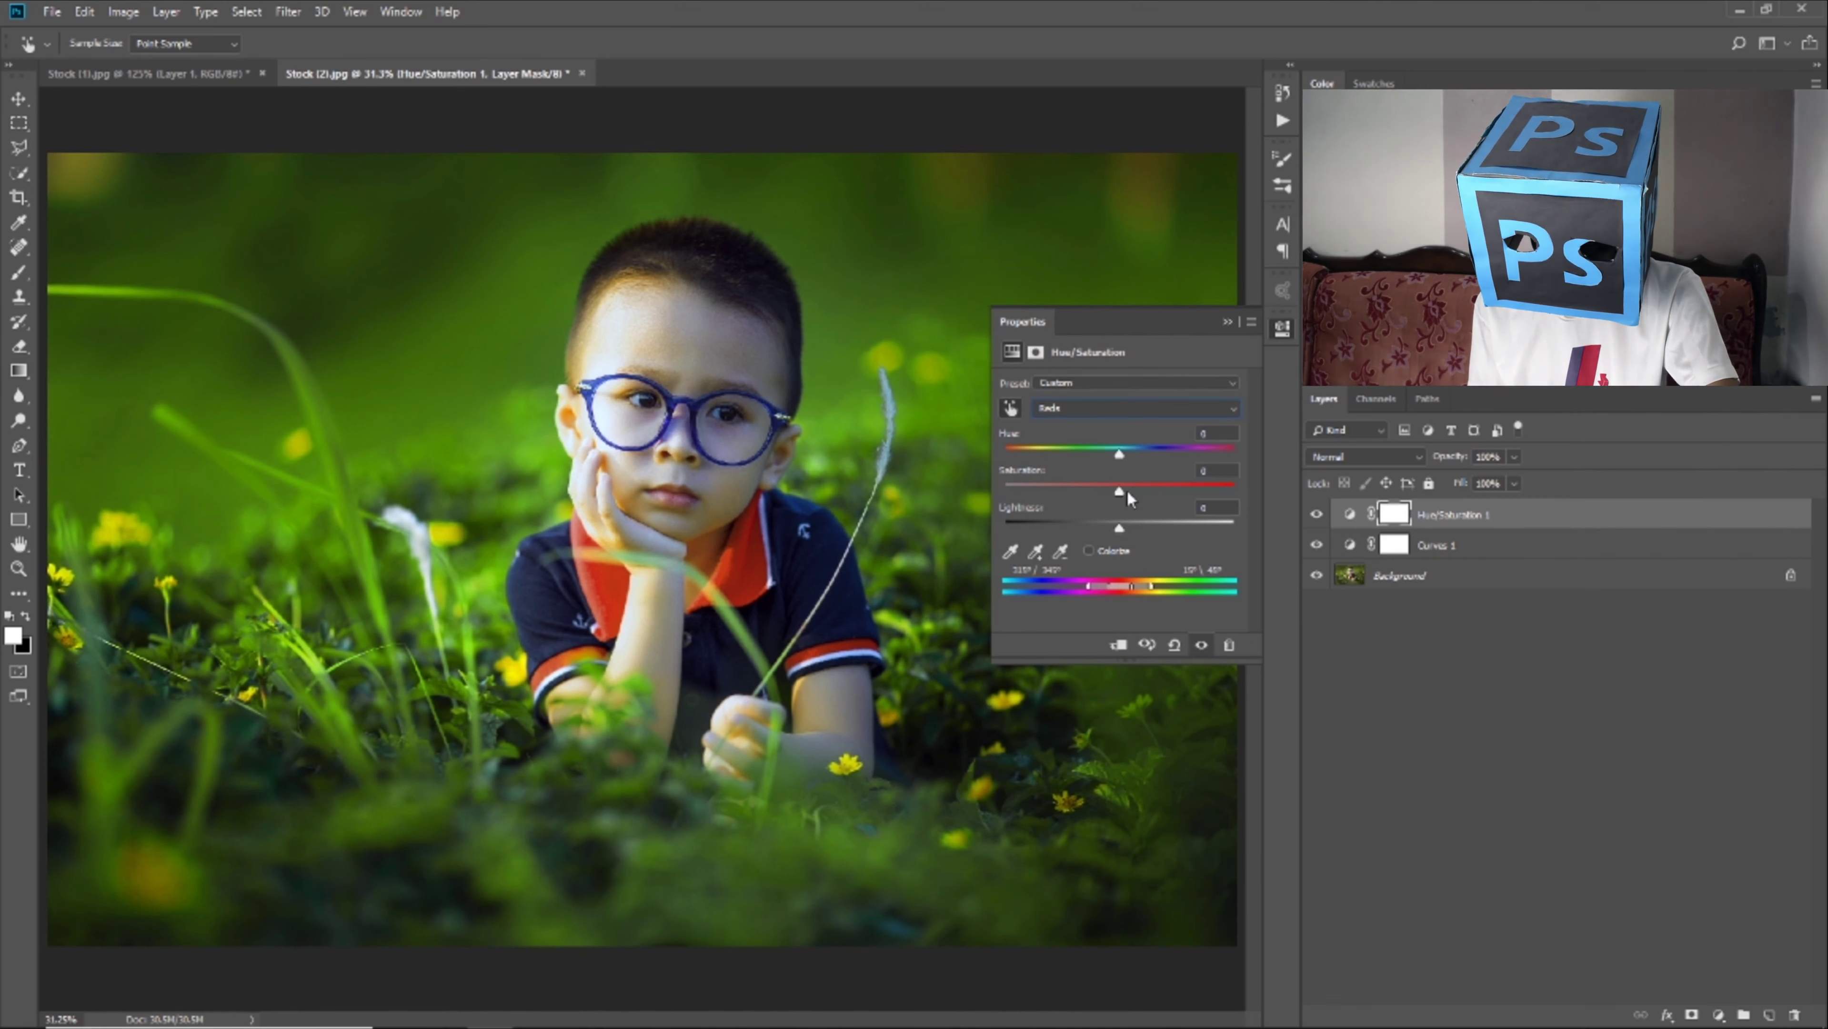
pyautogui.click(1128, 408)
pyautogui.click(1124, 497)
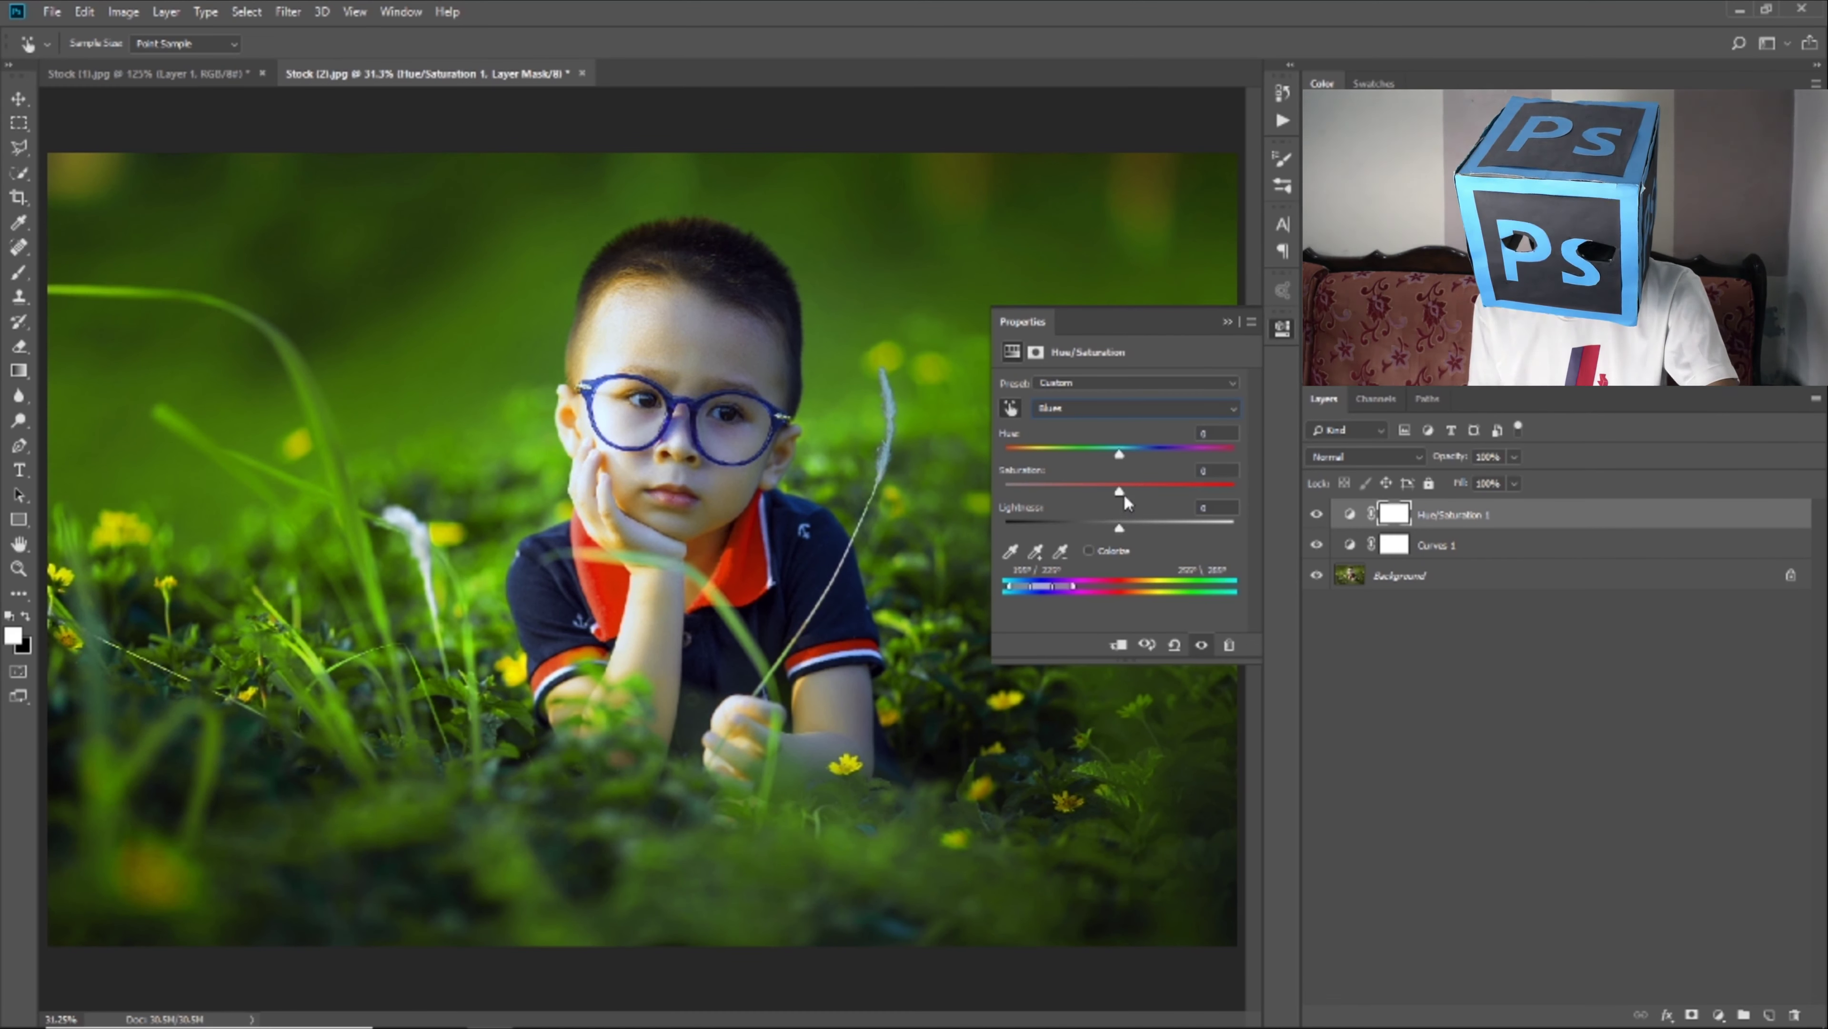
pyautogui.click(1100, 409)
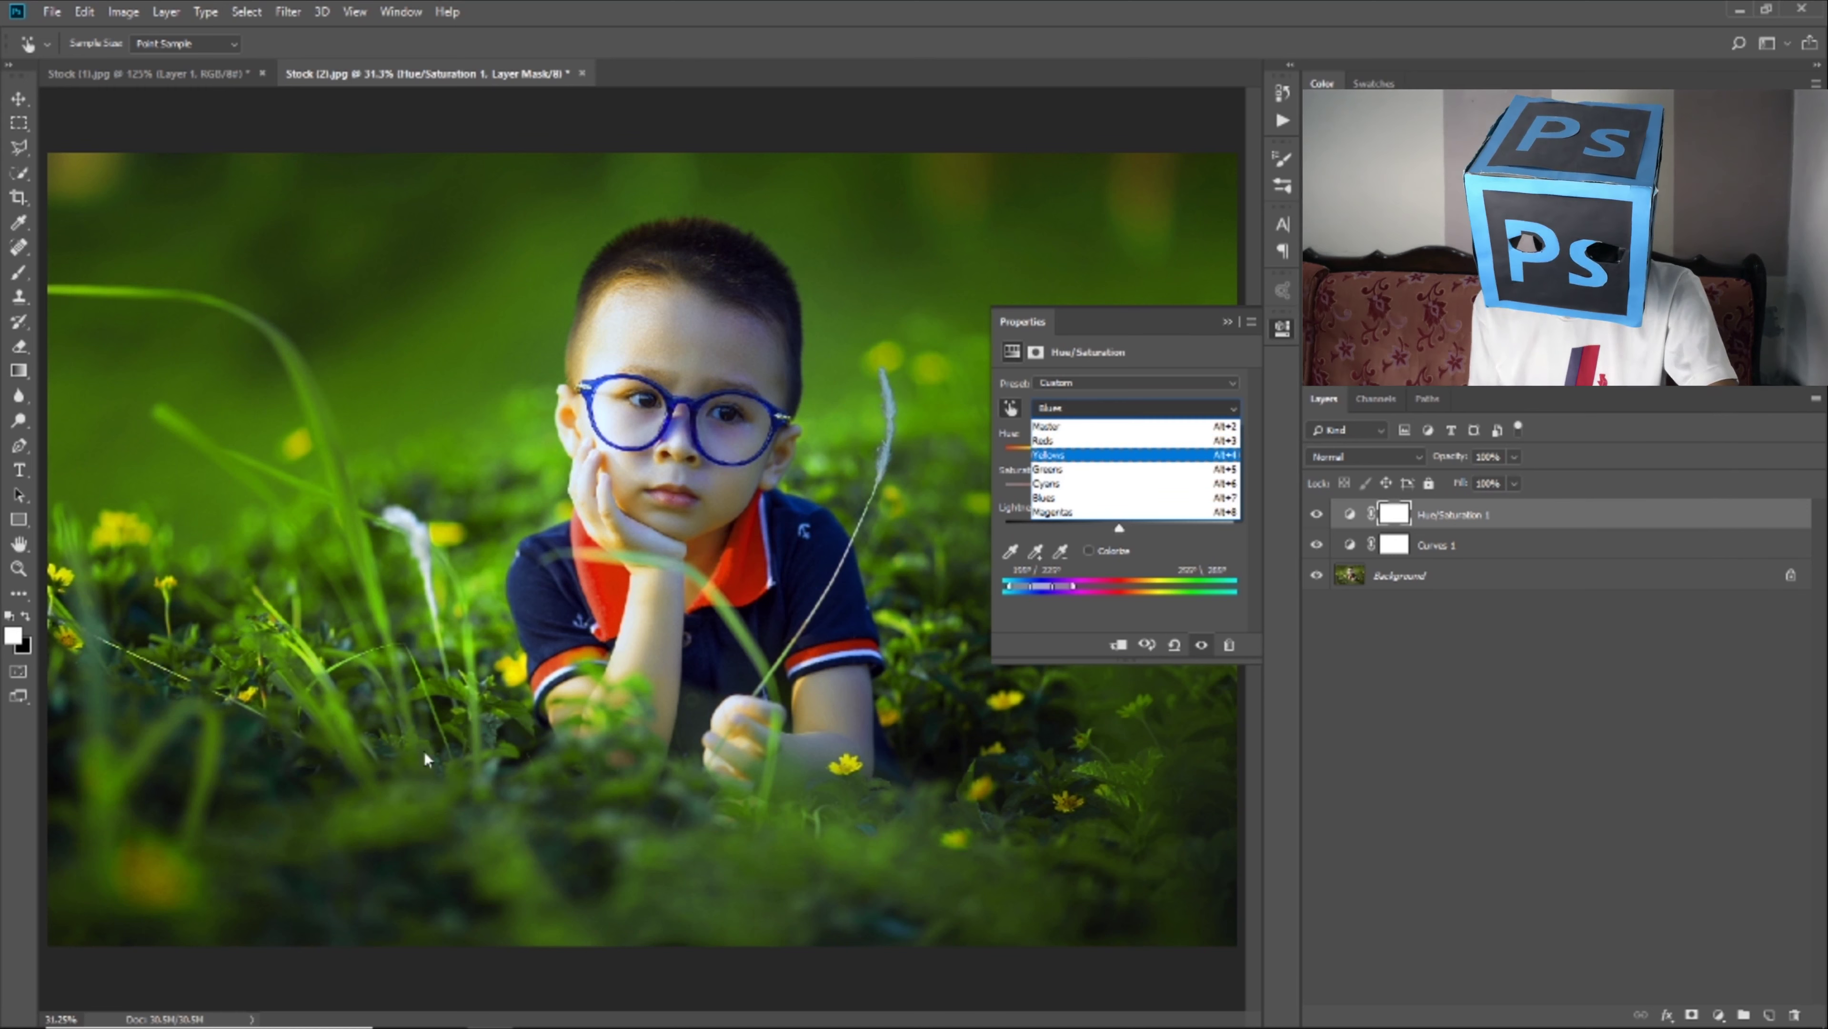
pyautogui.click(1122, 484)
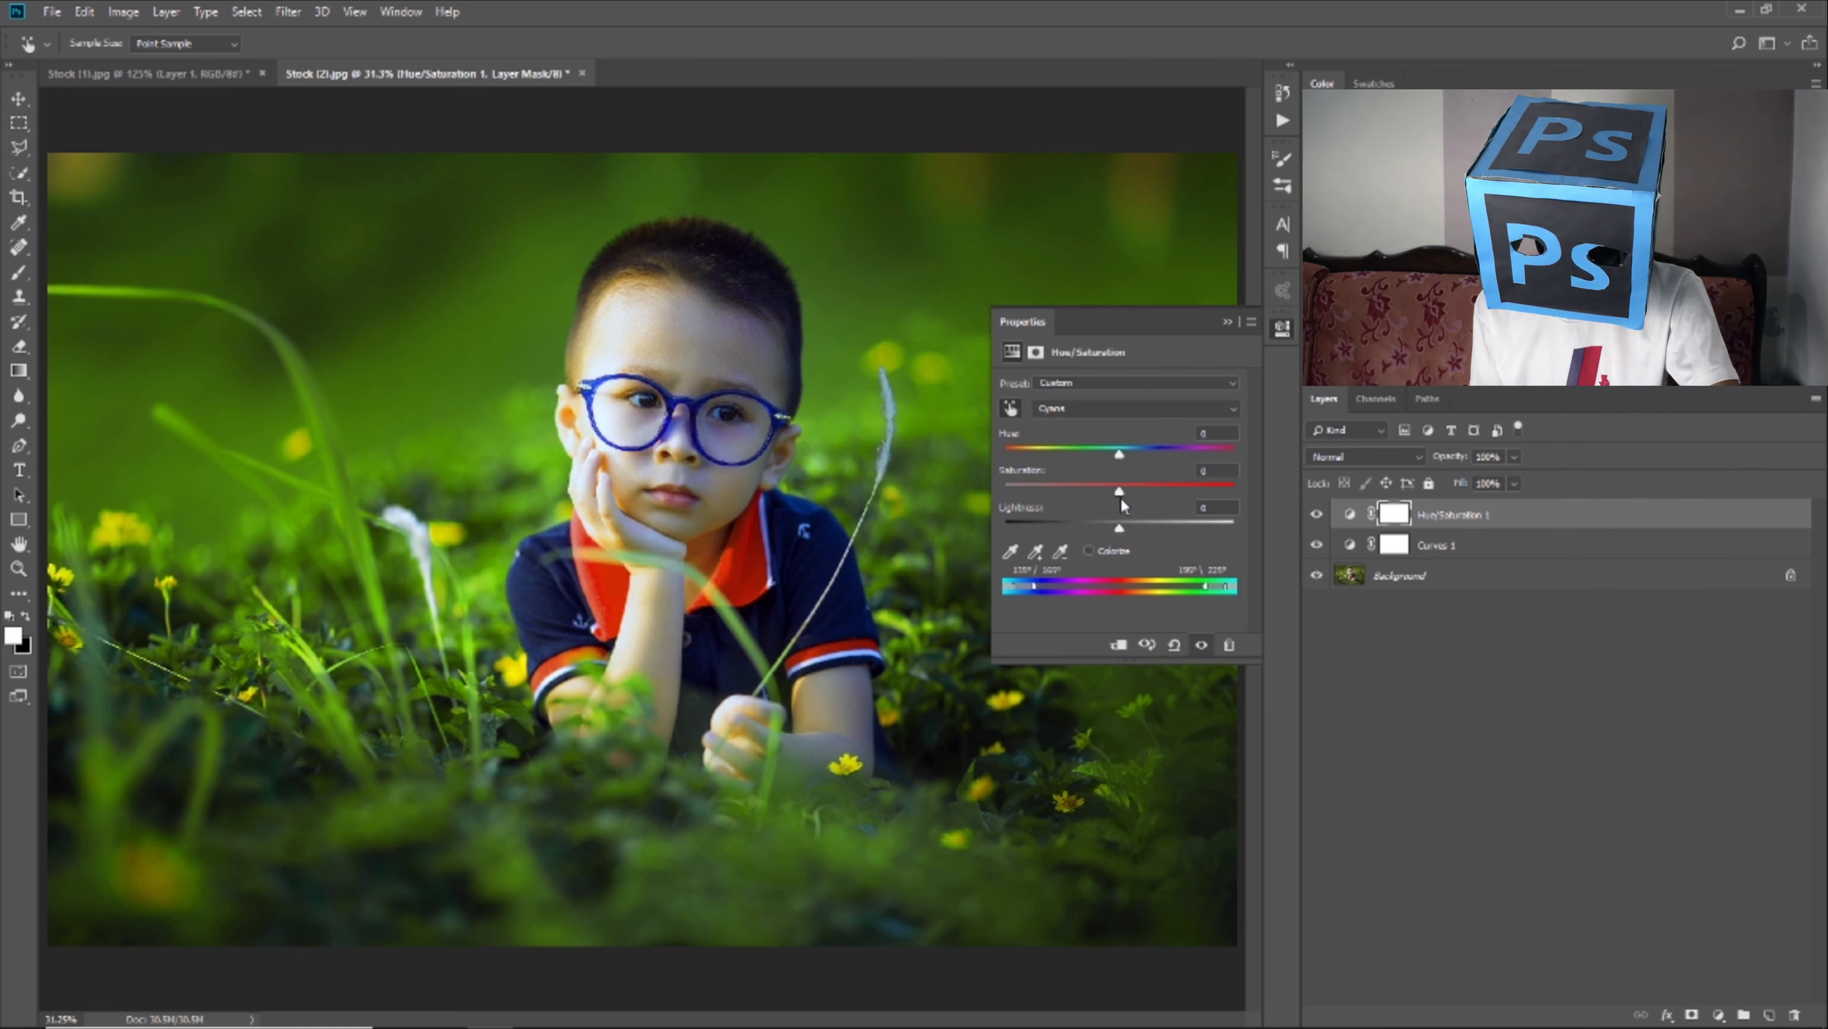
pyautogui.moveTo(1120, 493); pyautogui.dragTo(1159, 495)
# Shift the Yellows hue slightly toward green and compare the photo with and without the Hue/Saturation layer.
pyautogui.click(1110, 409)
pyautogui.click(1110, 454)
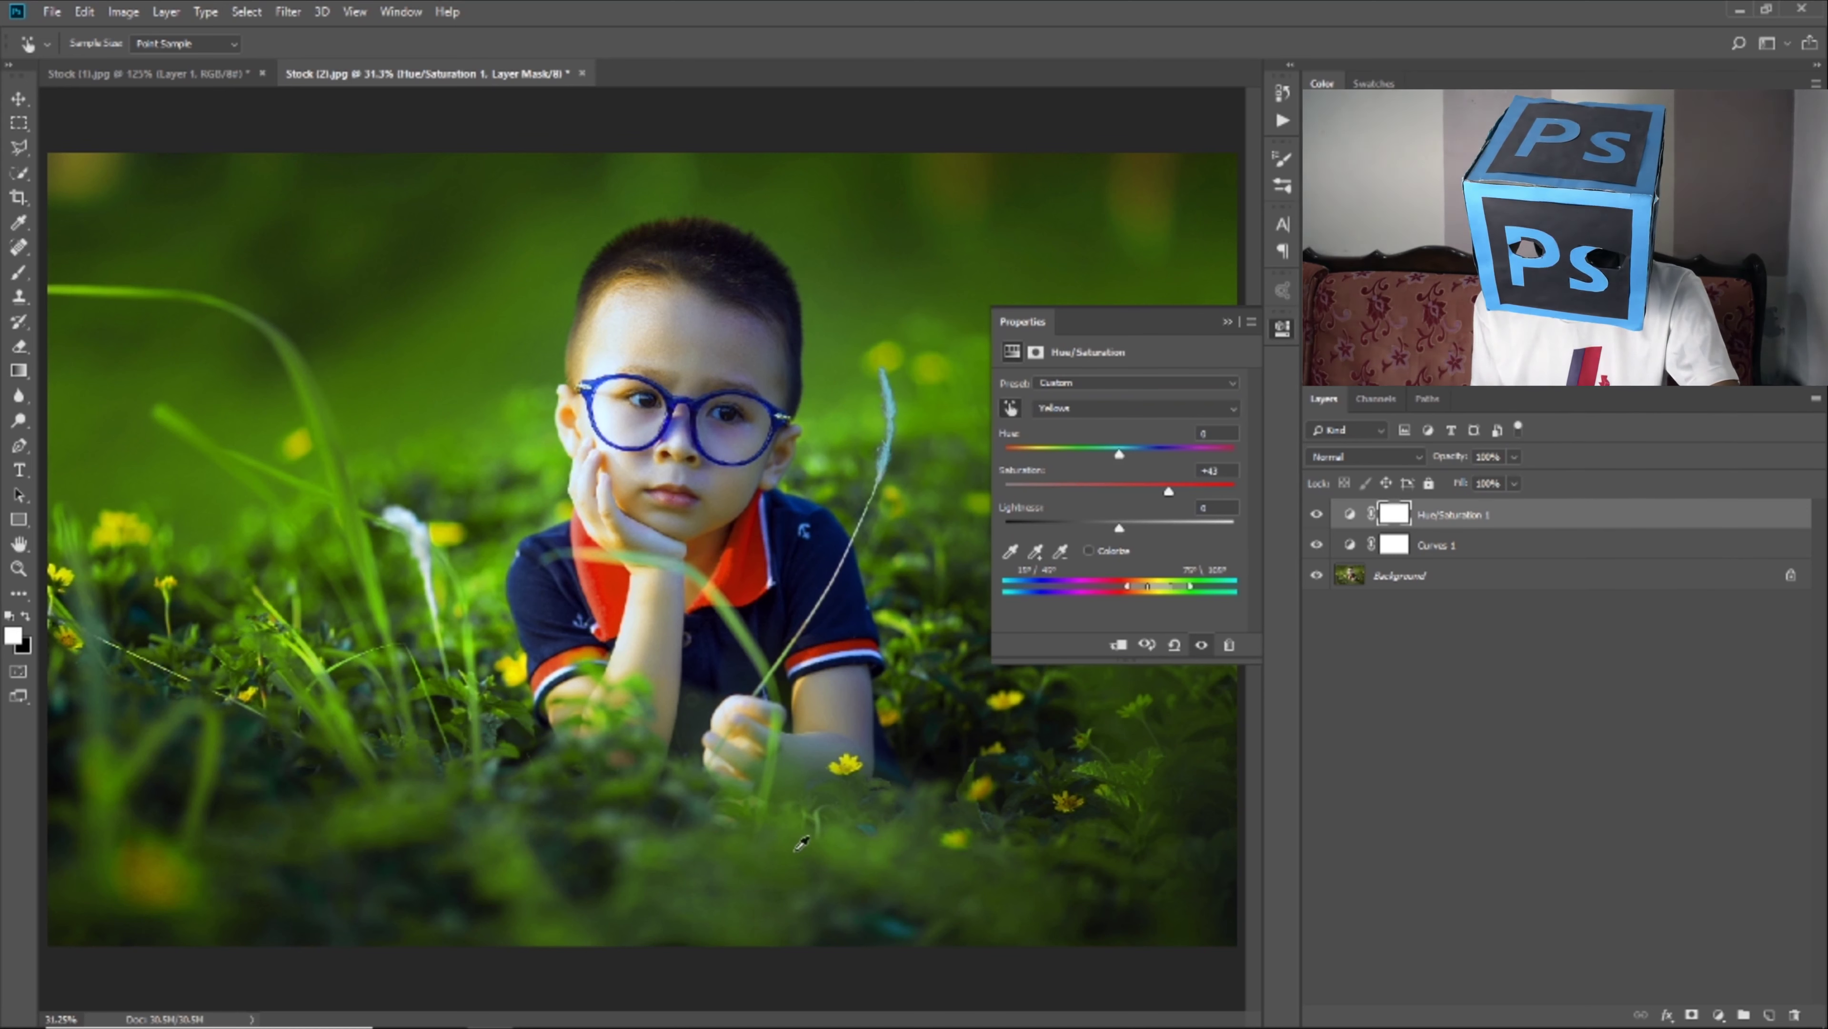
pyautogui.moveTo(1120, 454); pyautogui.dragTo(1104, 460)
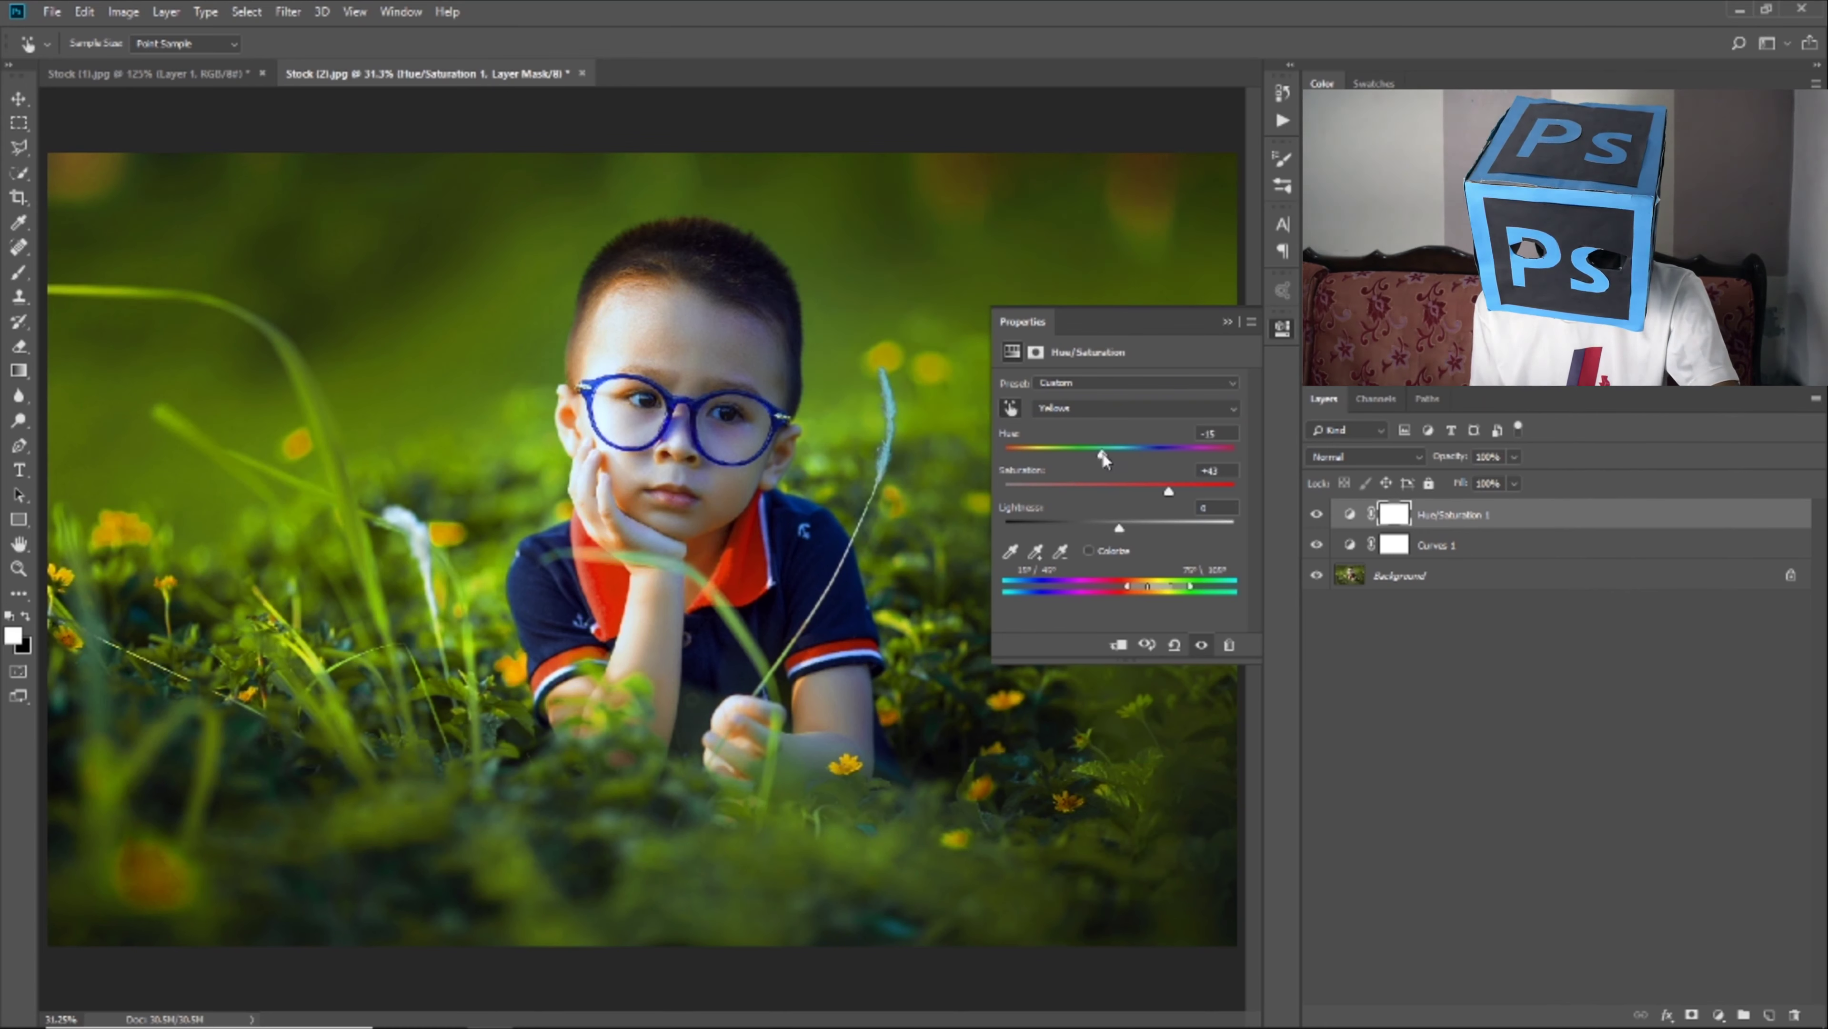
pyautogui.click(1318, 514)
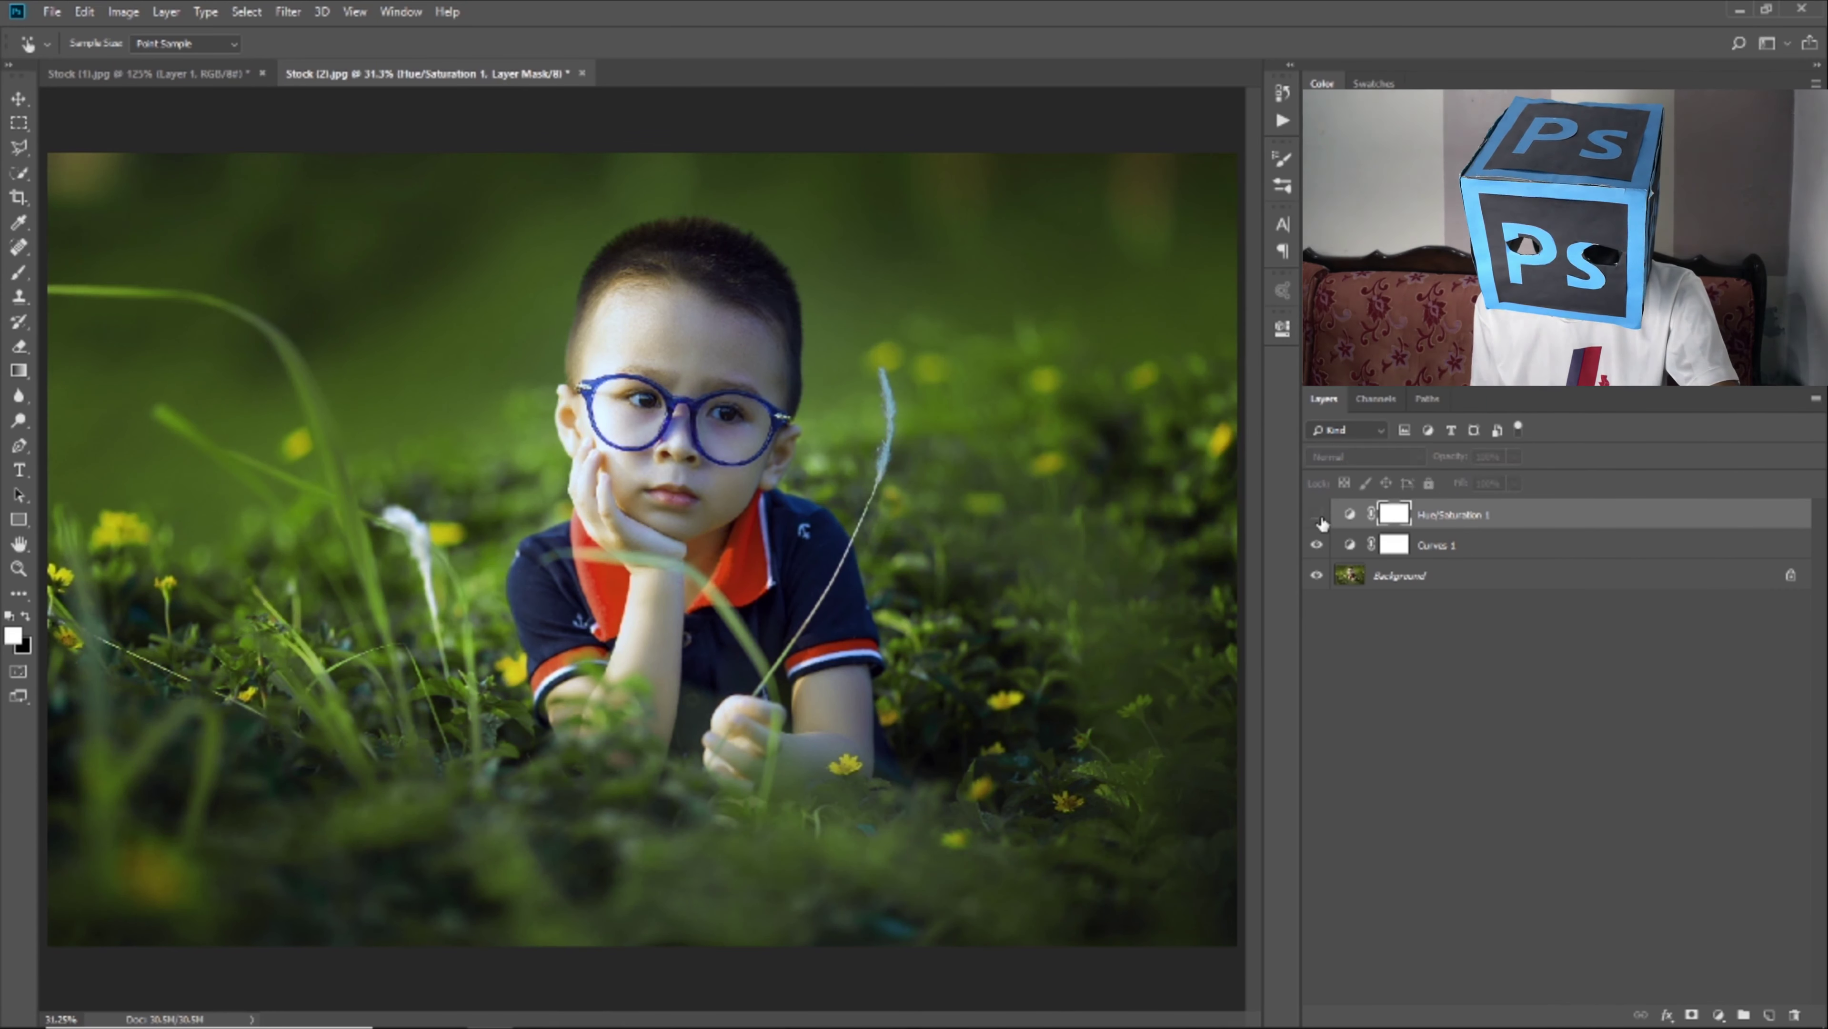
pyautogui.click(1318, 515)
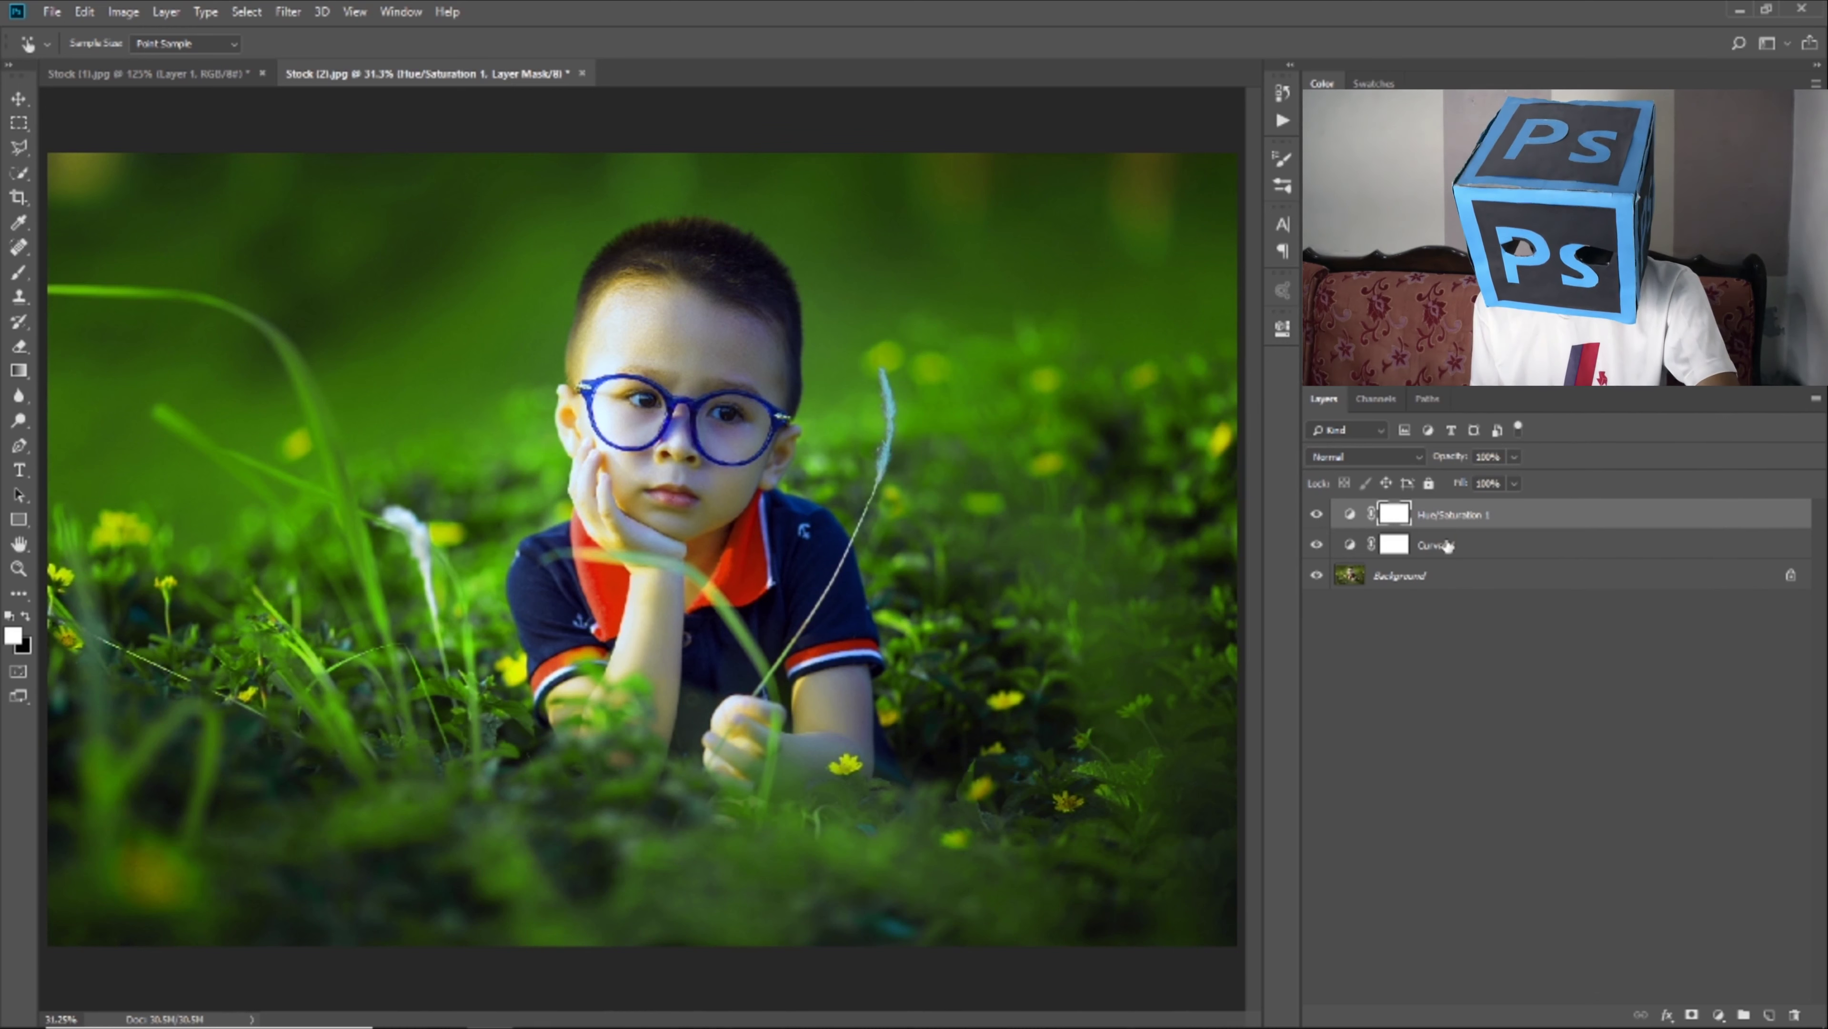
# Stamp all visible layers into a new merged layer on top and switch to the Move tool.
pyautogui.hotkey('ctrl', 'shift', 'alt', 'e')
pyautogui.press('v')
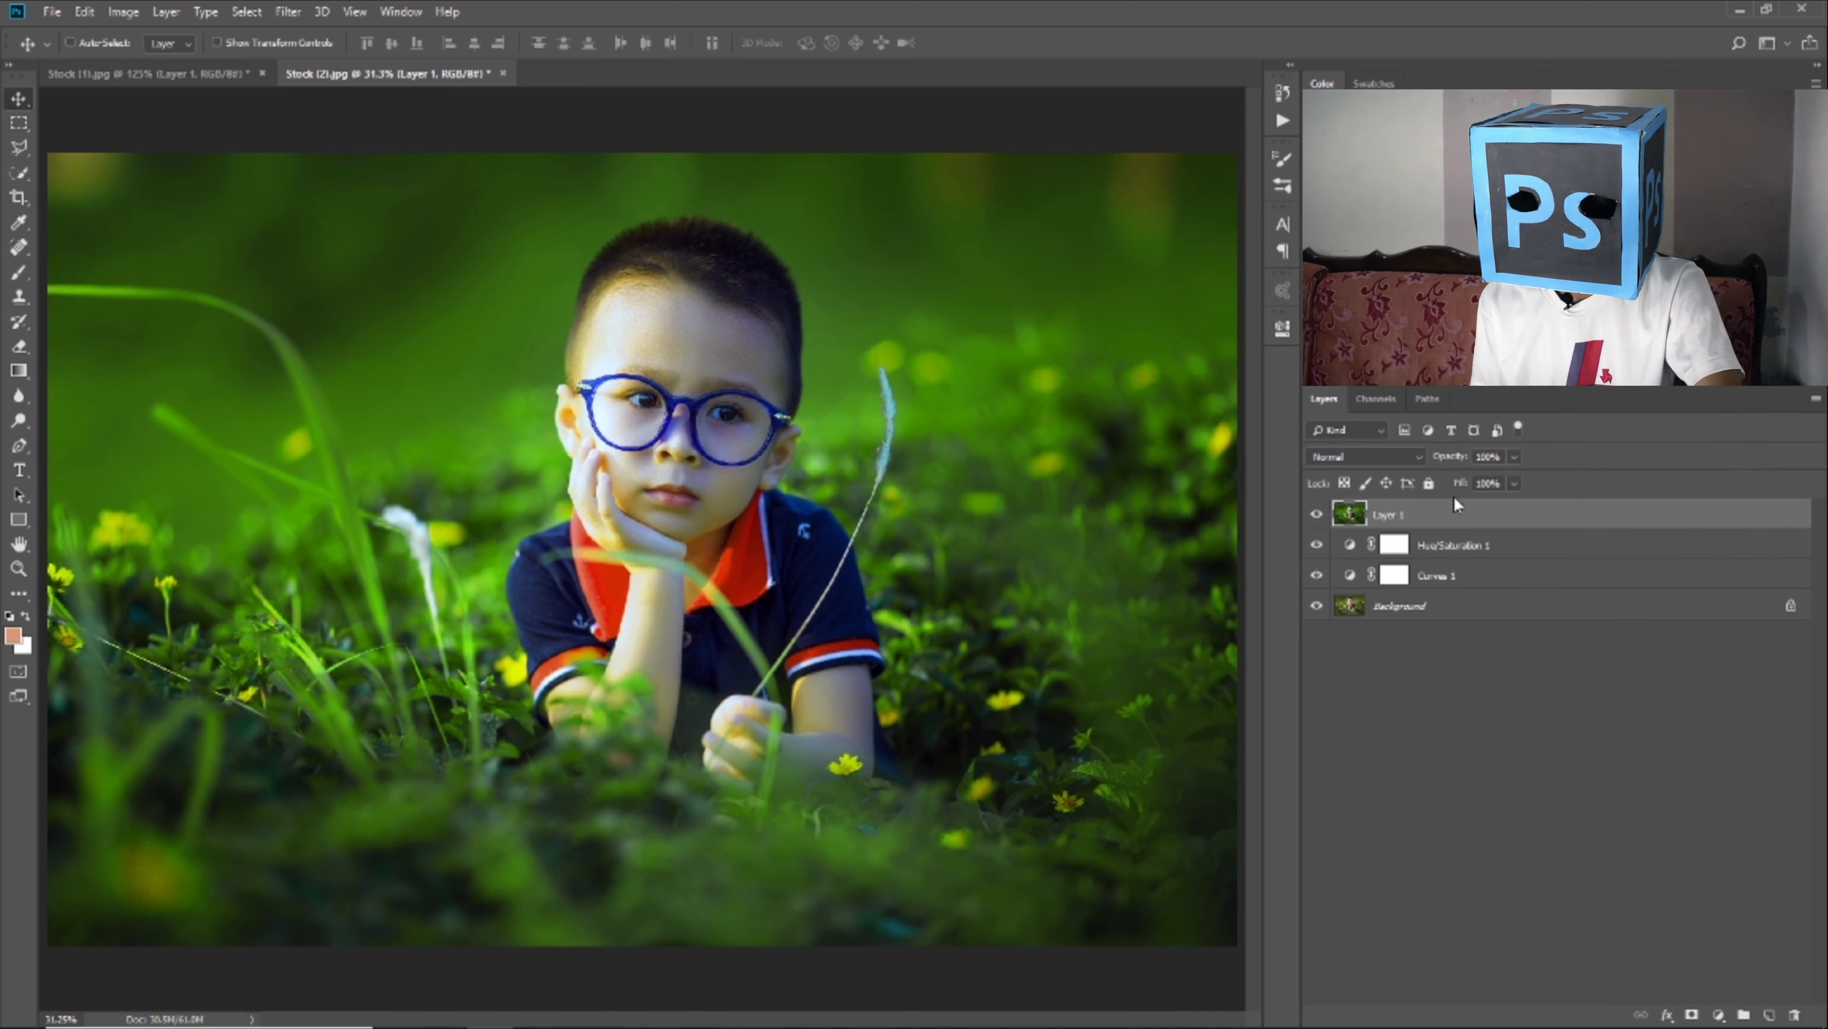
# In the Camera Raw filter on the merged layer, set Temperature -8, Tint +15, Exposure -0.15, Contrast +9, Highlights +22, Shadows +22 and Whites +26.
pyautogui.hotkey('ctrl', 'shift', 'a')
pyautogui.moveTo(1671, 361); pyautogui.dragTo(1691, 397)
pyautogui.moveTo(1674, 461); pyautogui.dragTo(1705, 574)
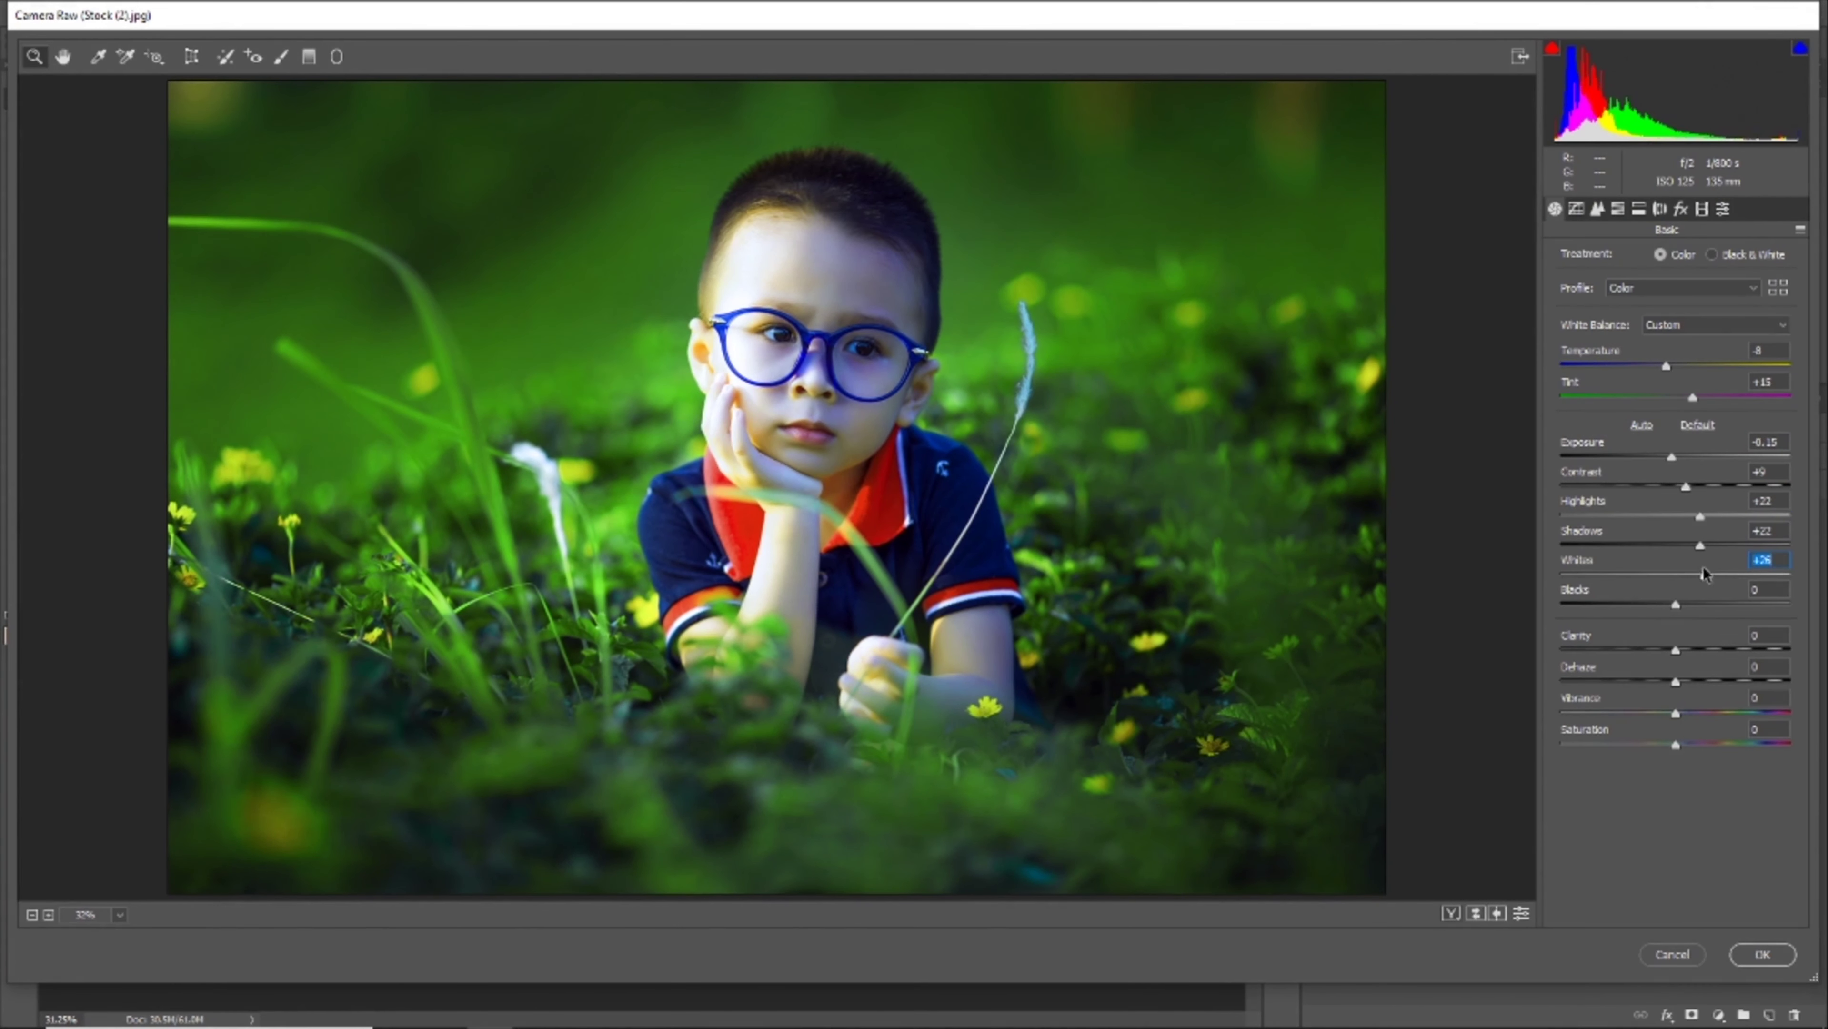
# Set the HSL saturation of the Blues to -18 and the Oranges to +36, and apply the Camera Raw filter.
pyautogui.click(1620, 209)
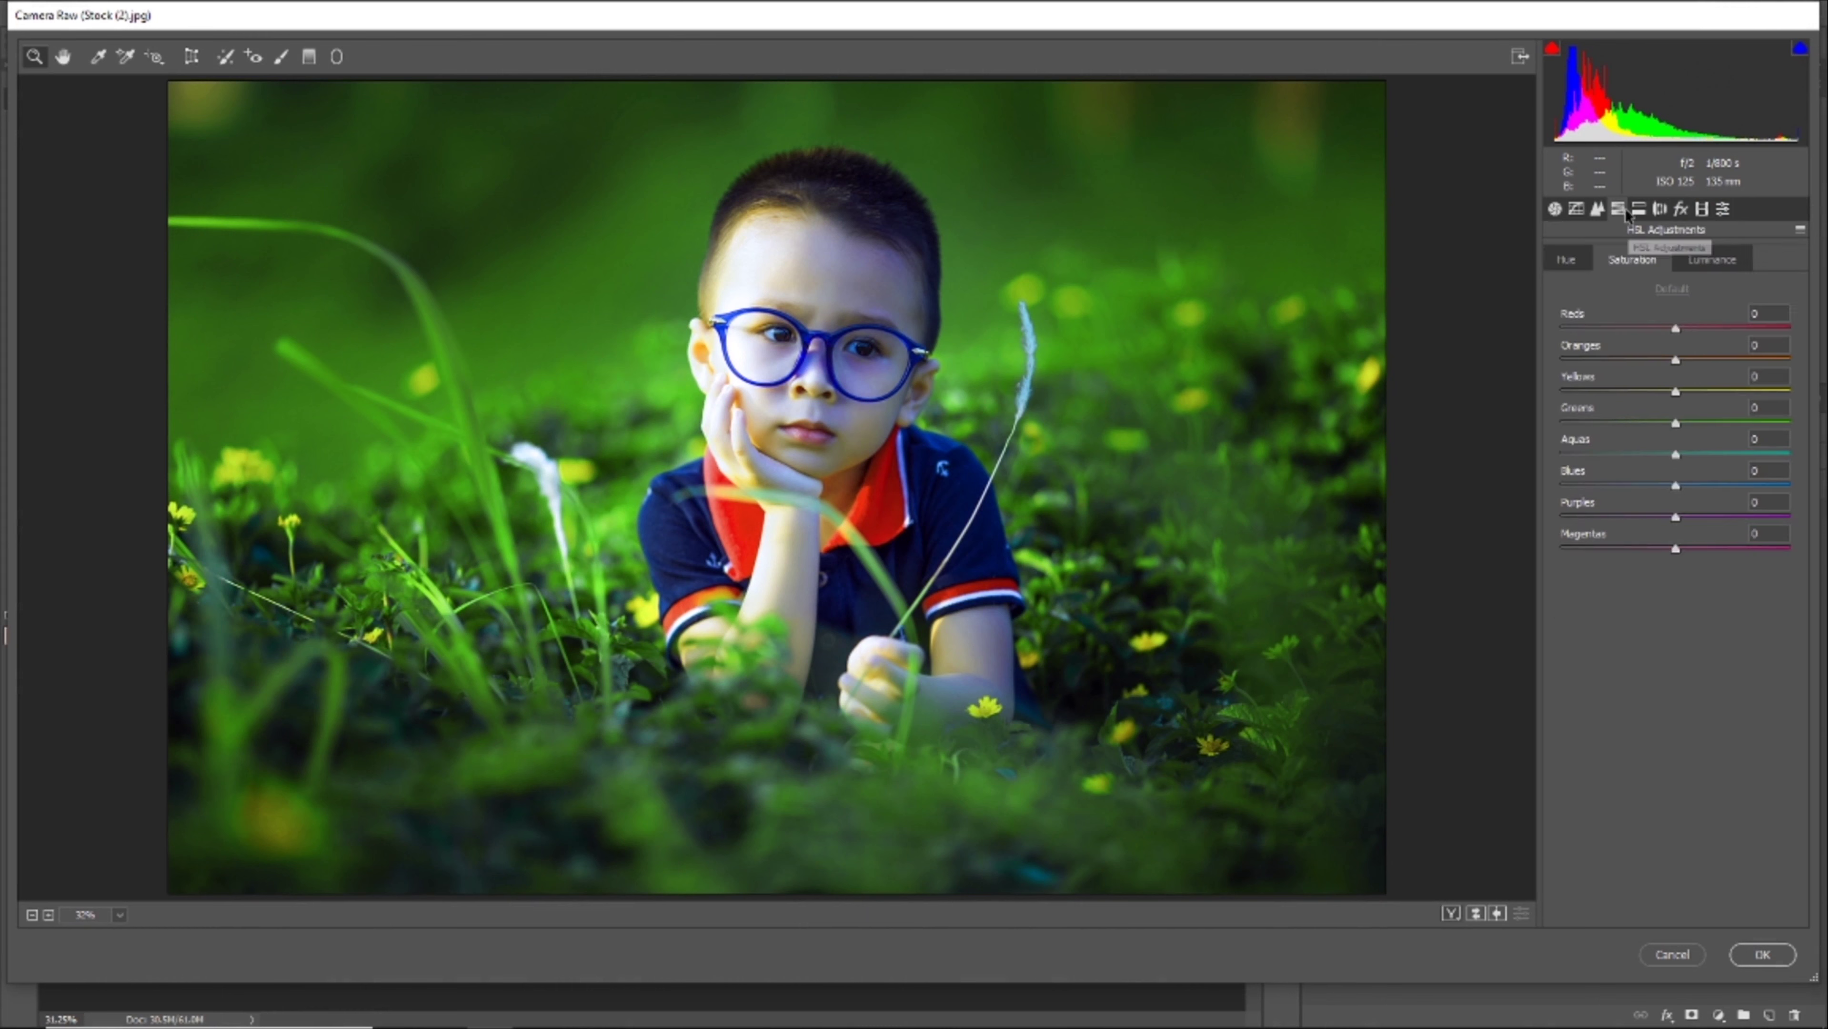
pyautogui.moveTo(1679, 484)
pyautogui.mouseDown()
pyautogui.moveTo(1642, 483)
pyautogui.moveTo(1670, 492)
pyautogui.mouseUp()
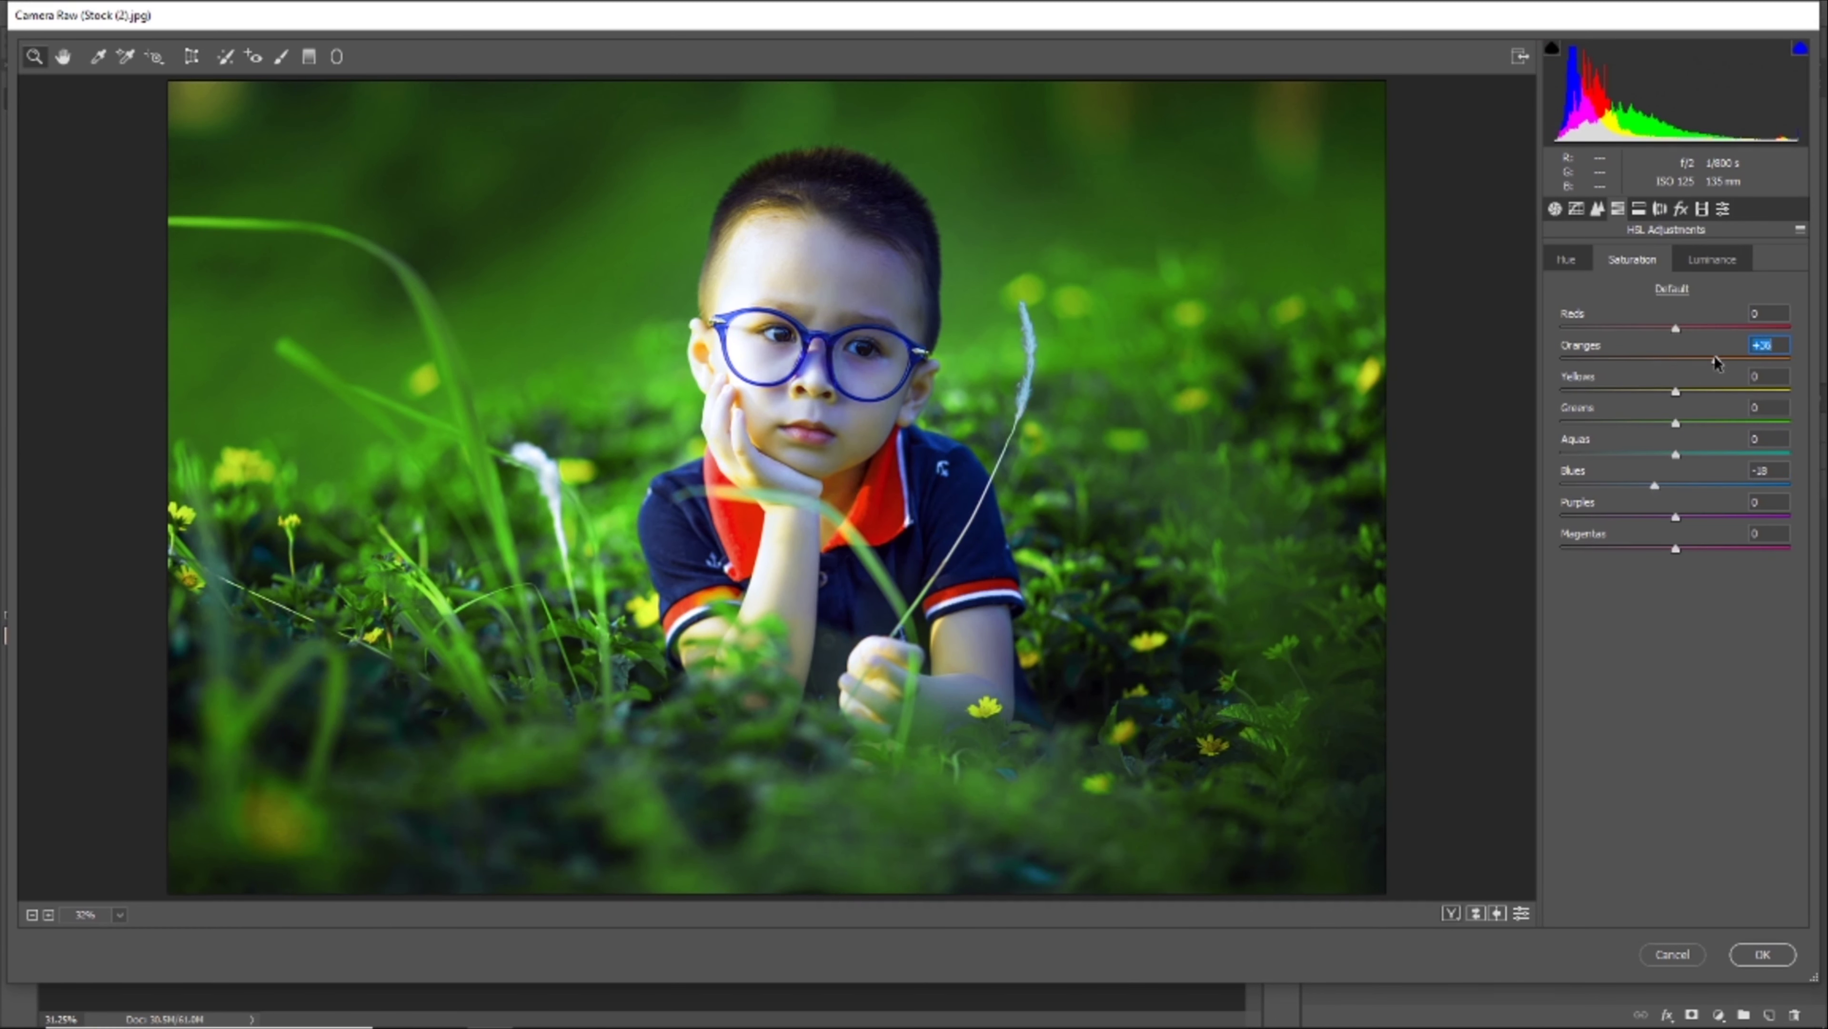
pyautogui.click(1762, 954)
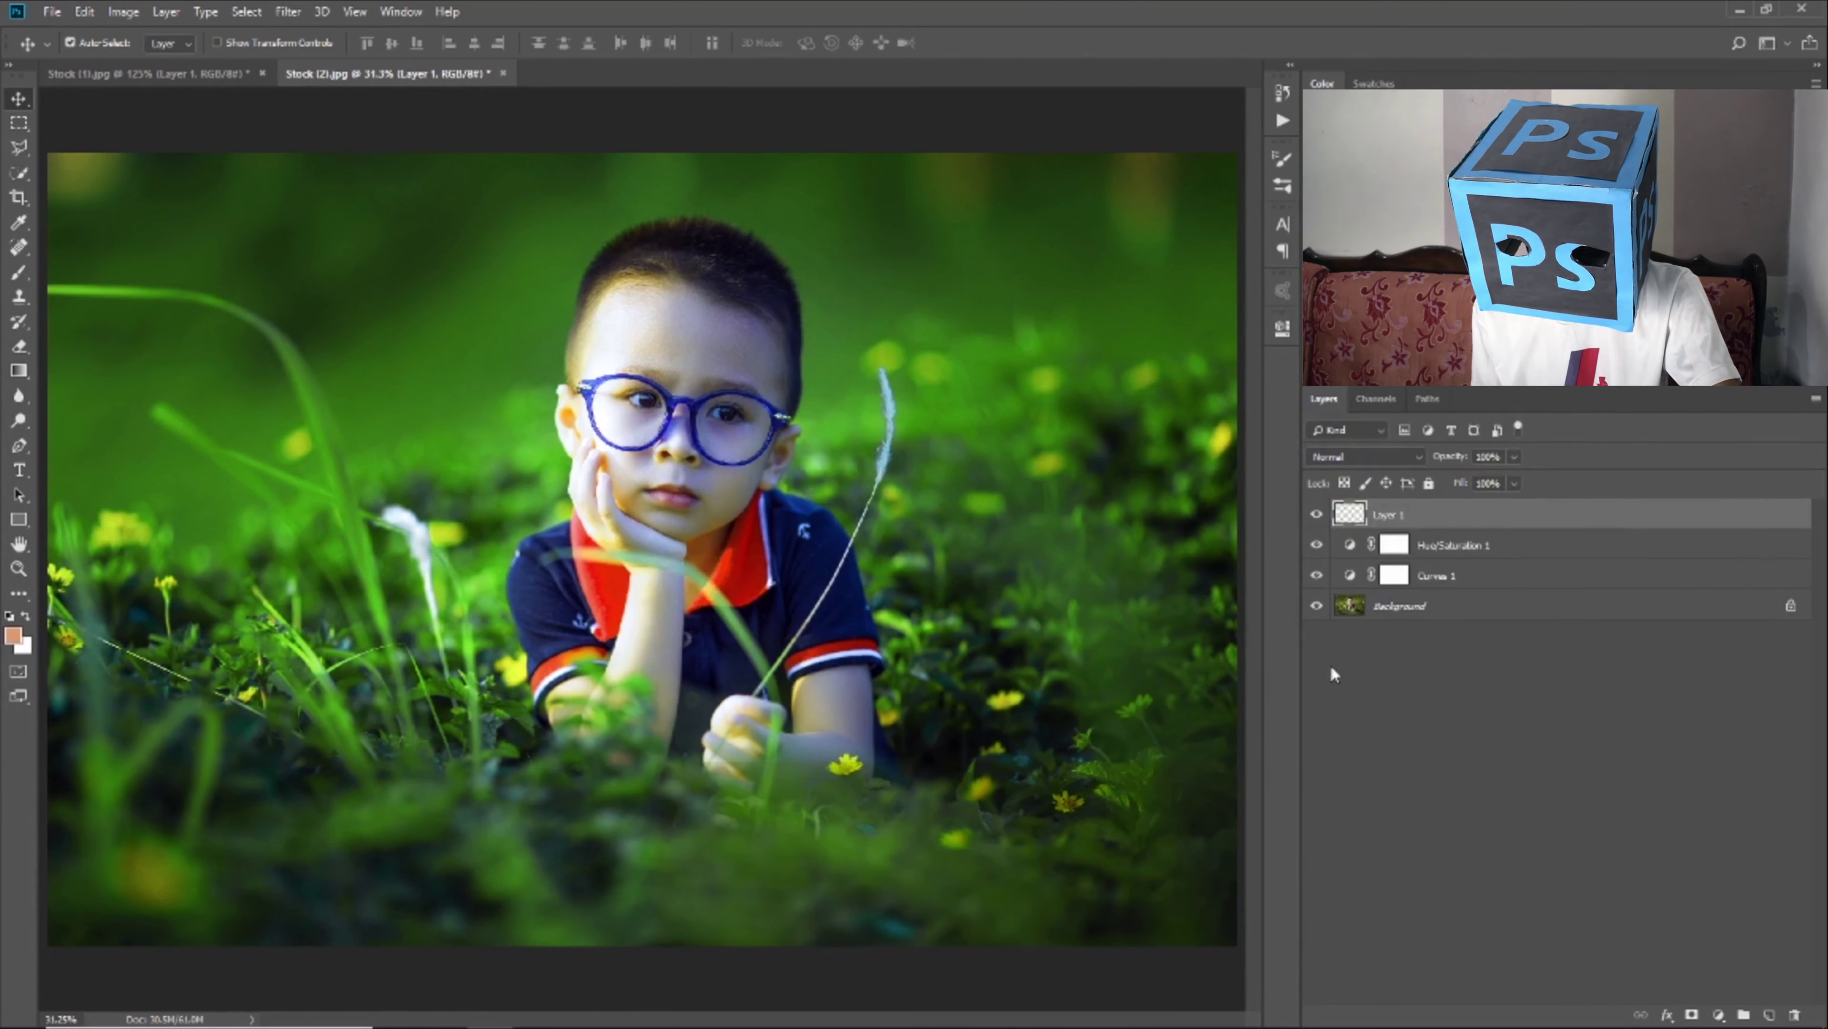
# Compare the photo with and without the merged layer, and hide all the edits above the Background and show them again one by one.
pyautogui.click(1316, 515)
pyautogui.click(1316, 515)
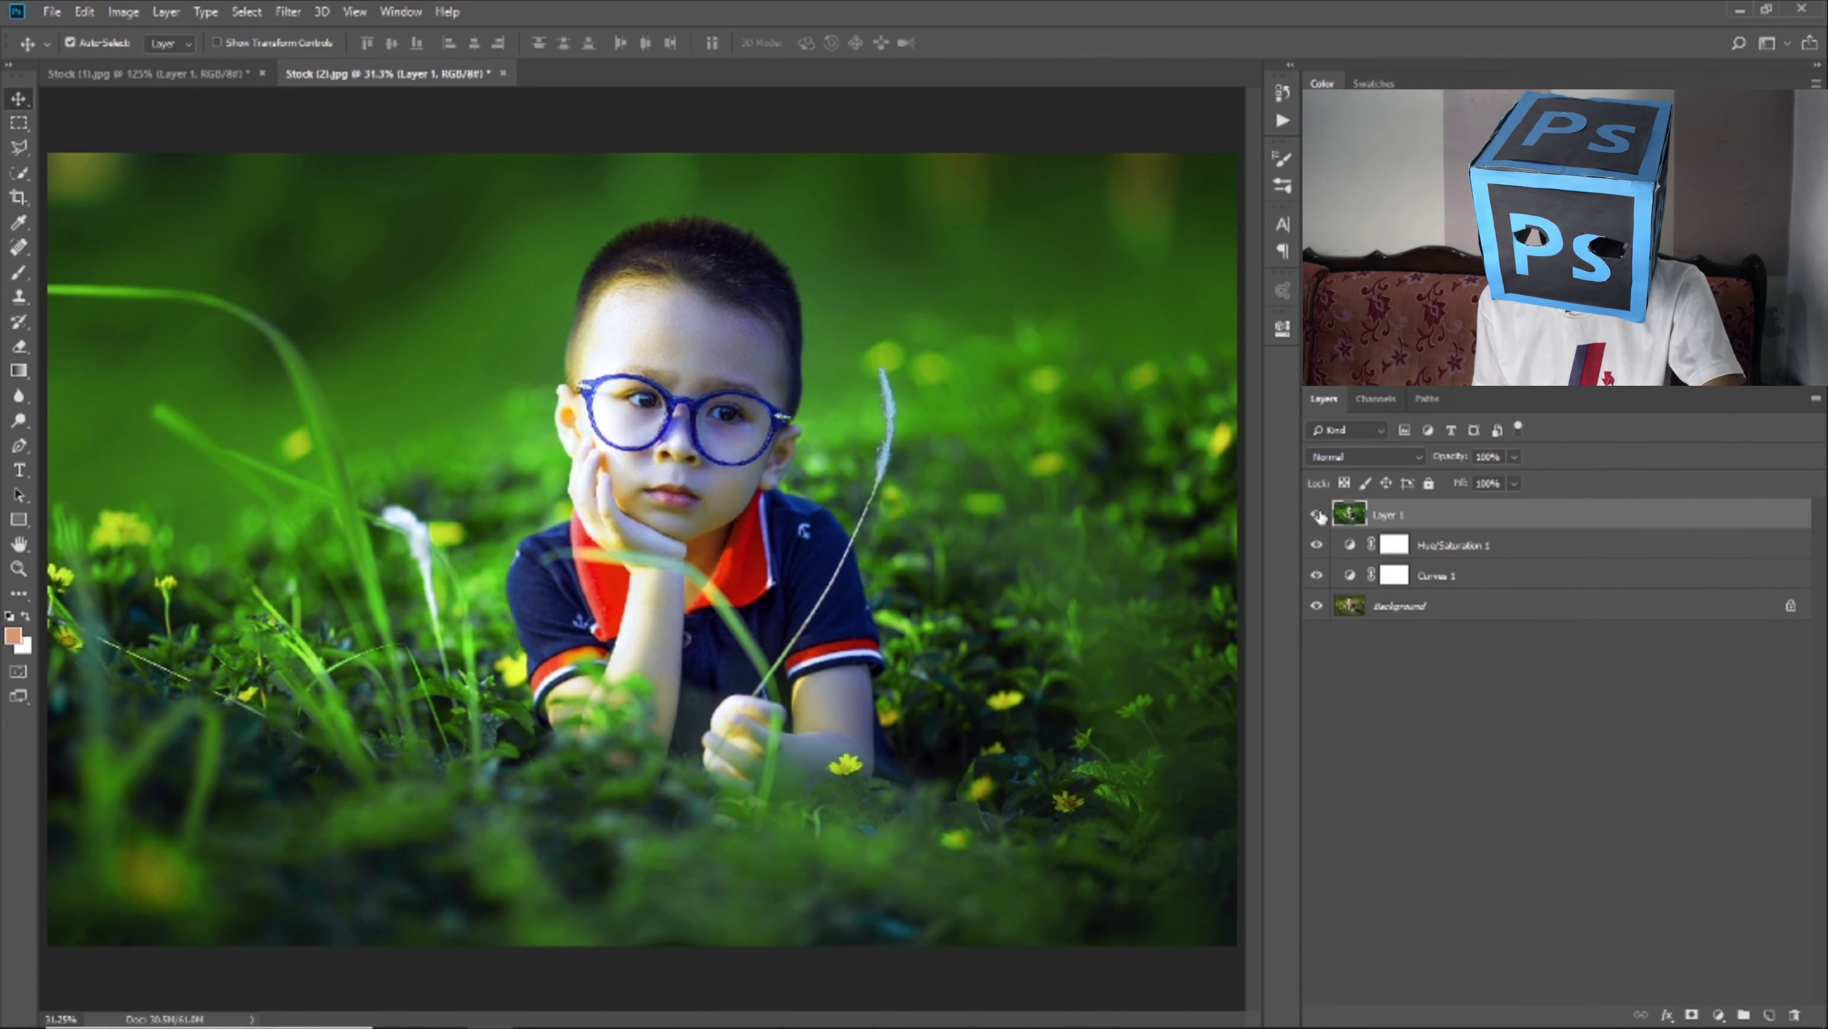
pyautogui.moveTo(1318, 517); pyautogui.dragTo(1318, 573)
pyautogui.click(1398, 613)
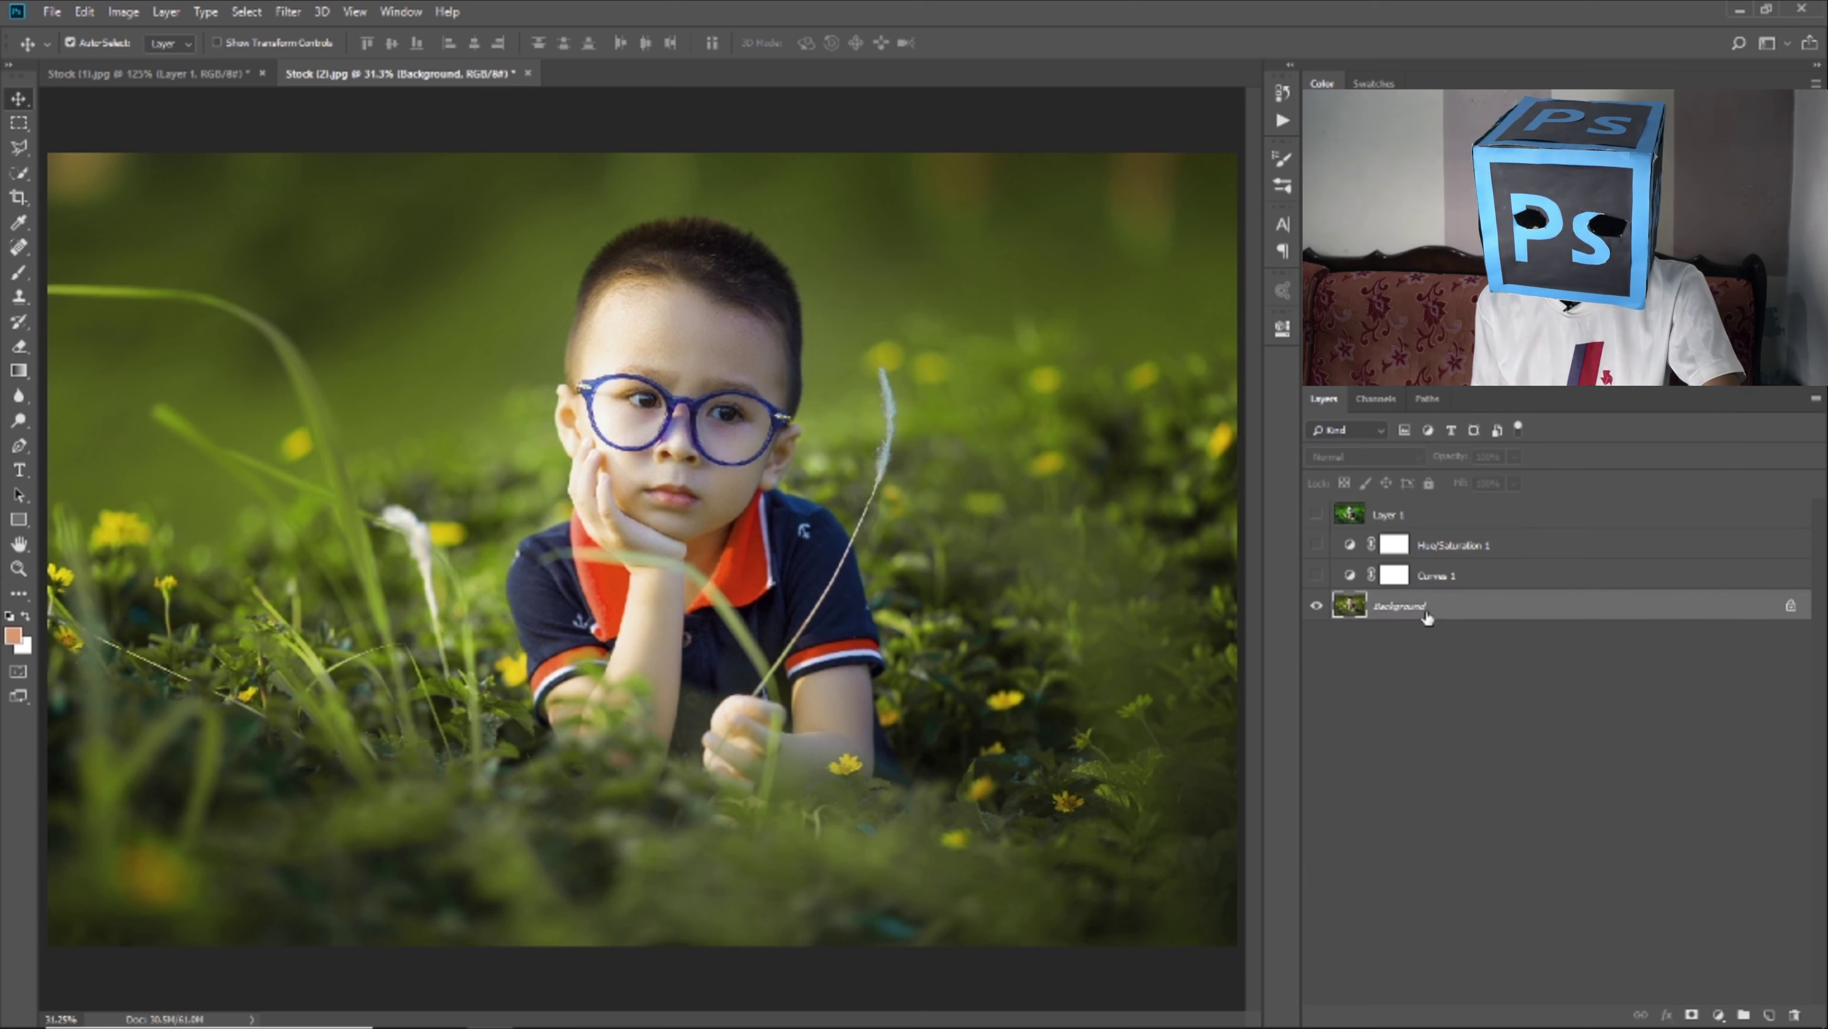
pyautogui.click(1317, 575)
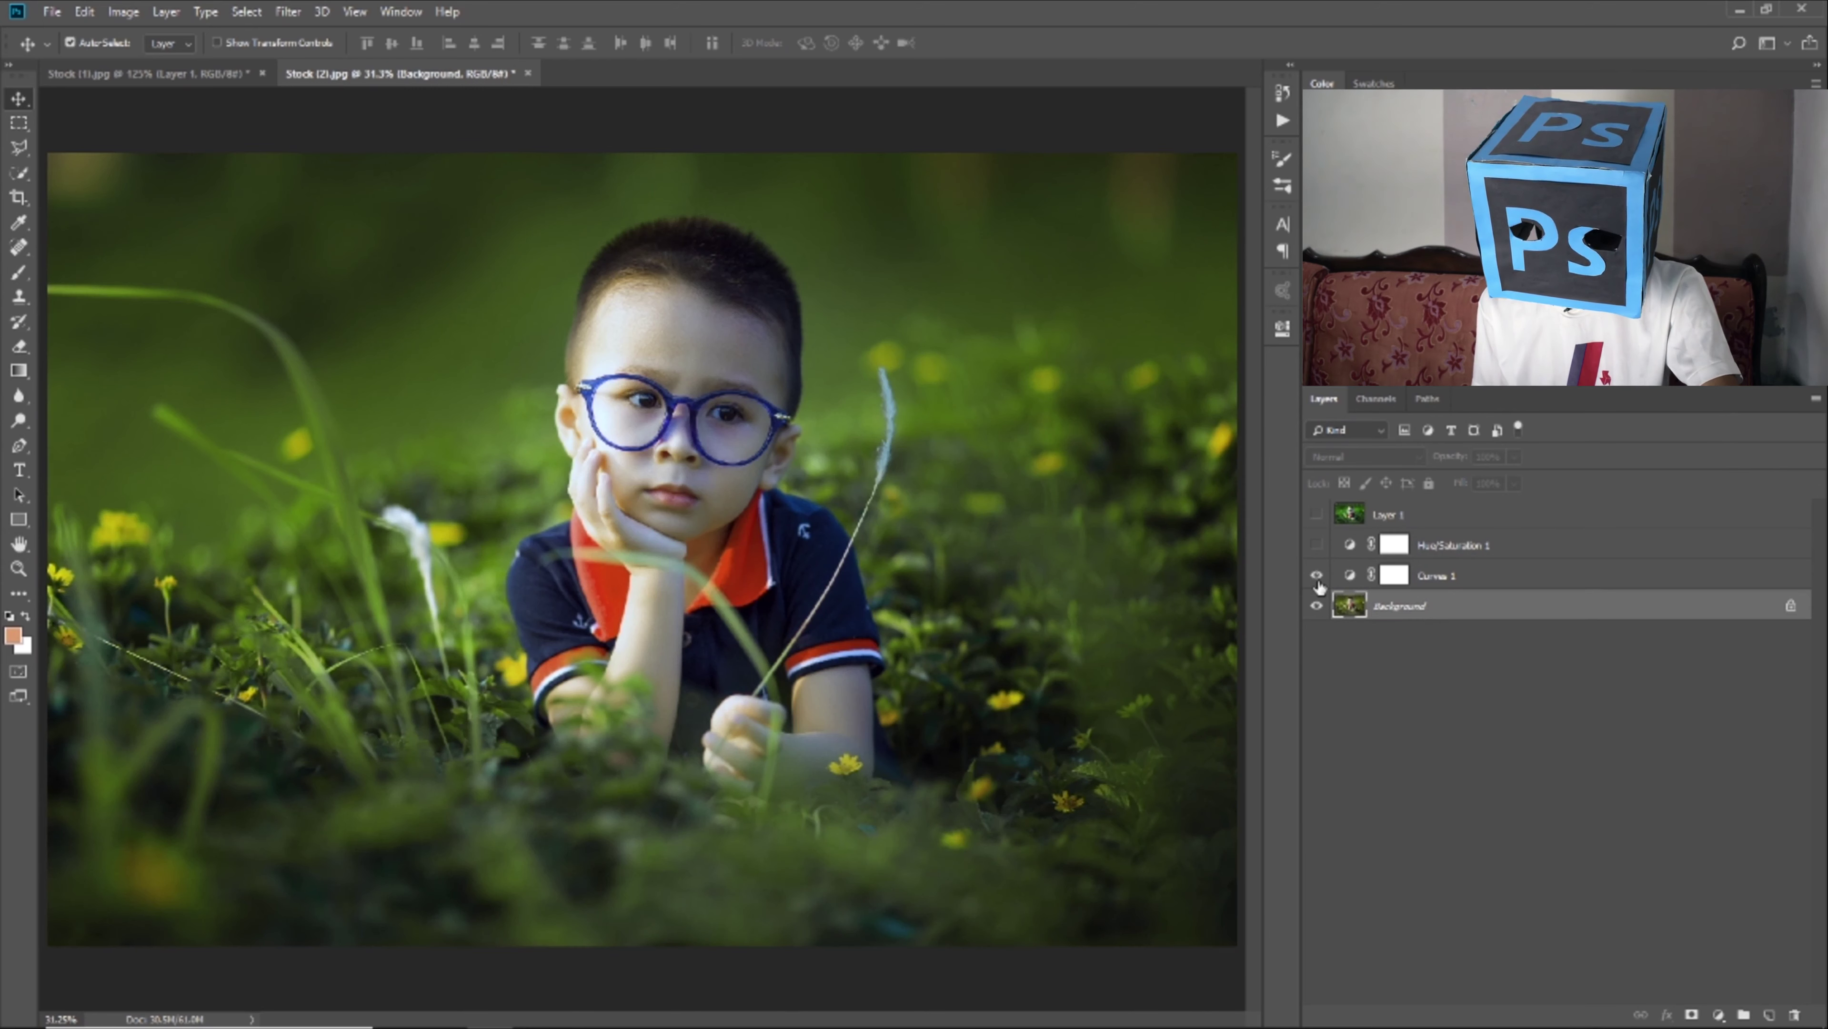
pyautogui.click(1317, 546)
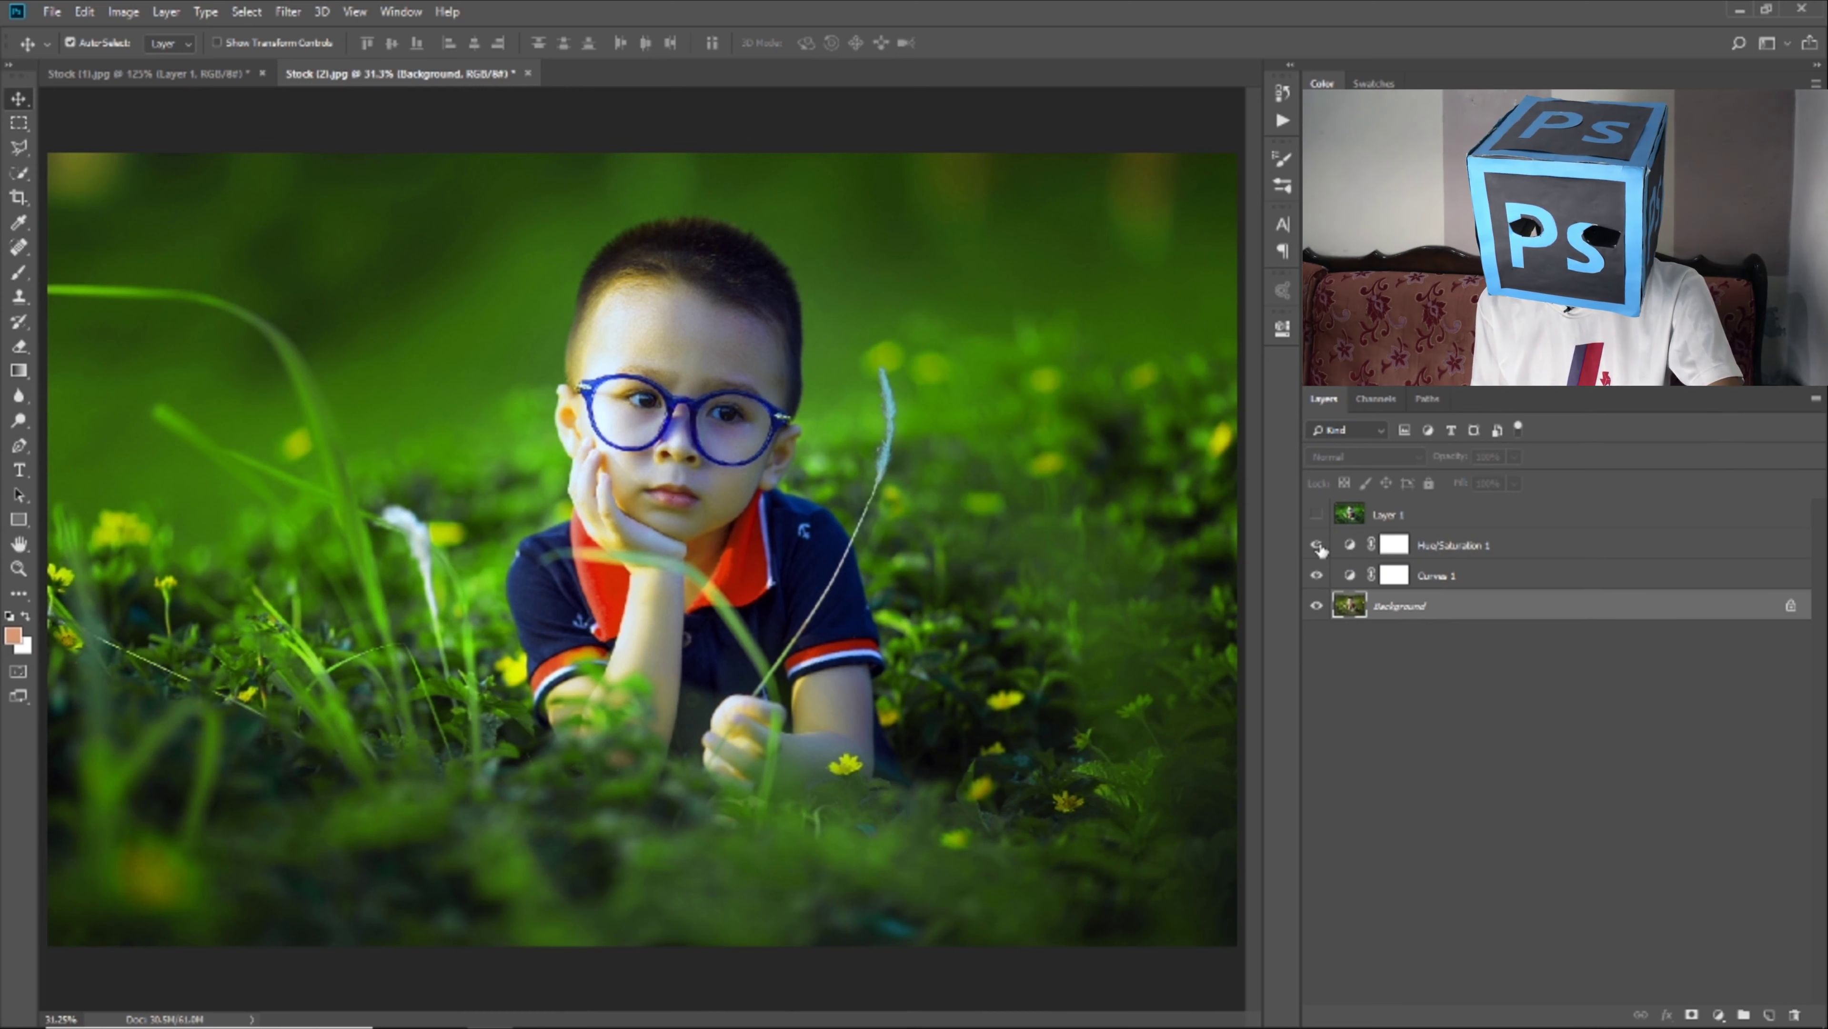
pyautogui.click(1317, 516)
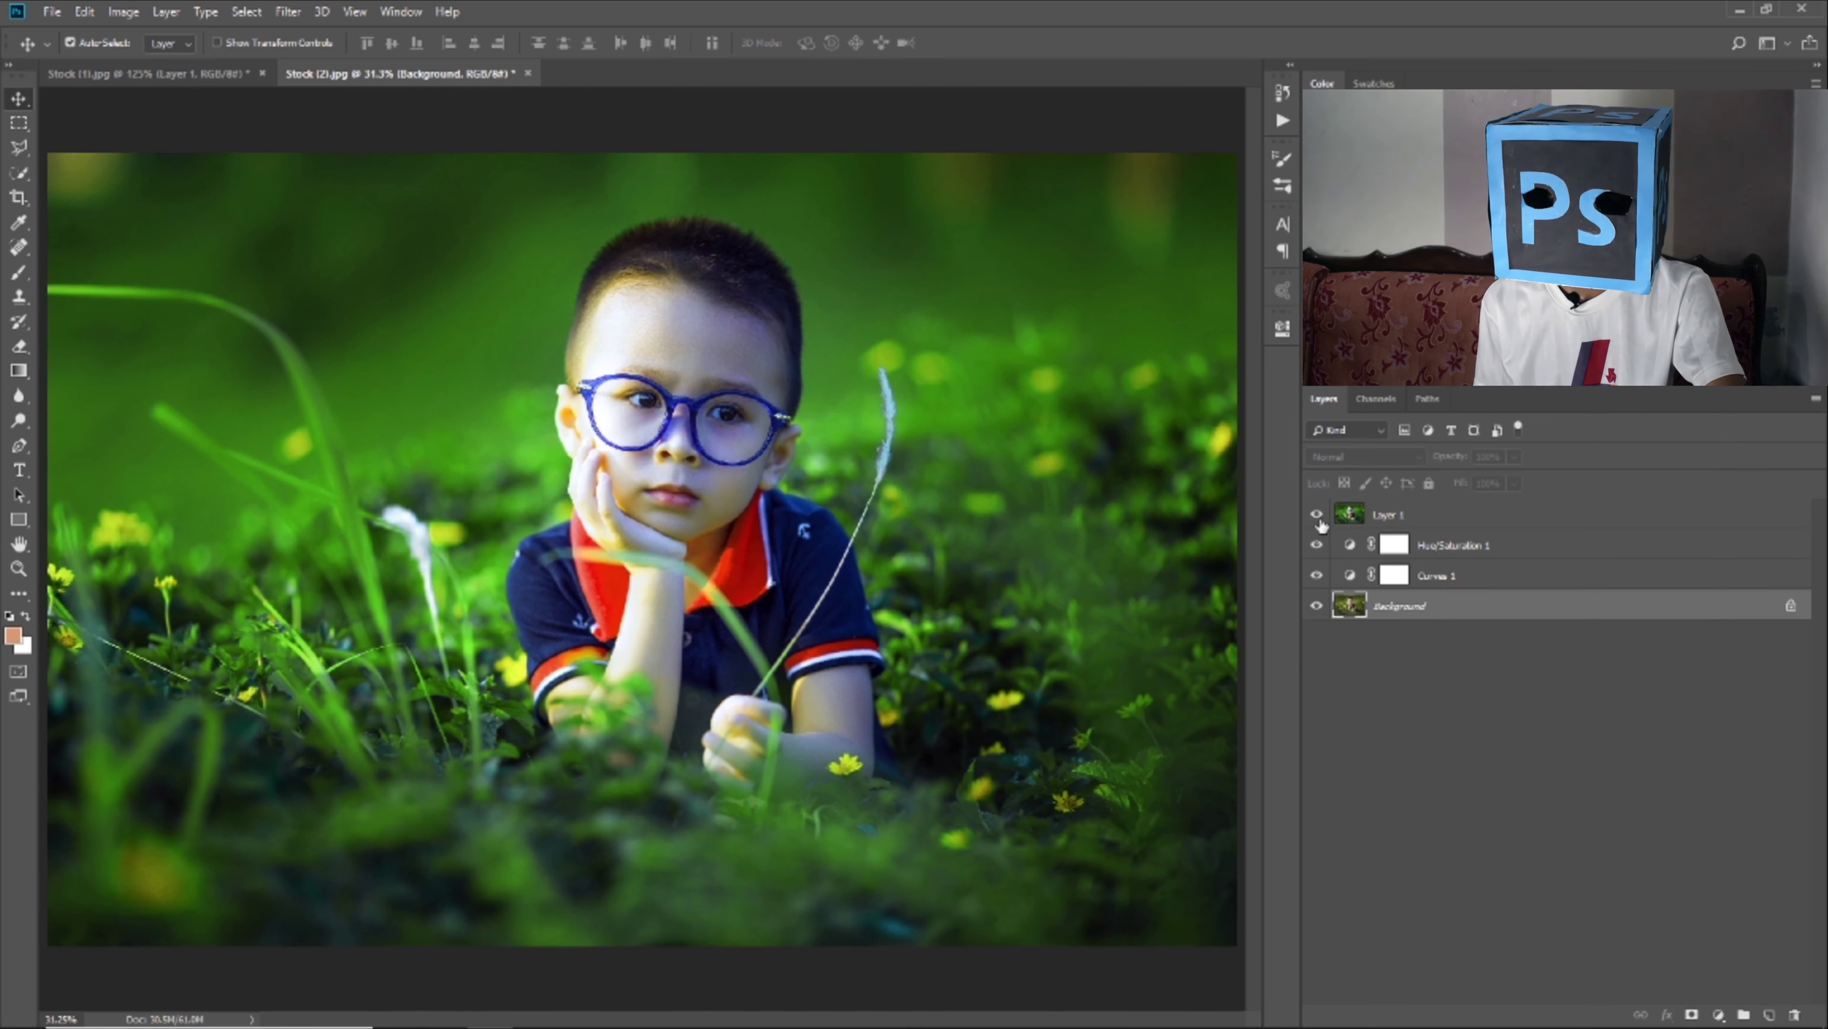